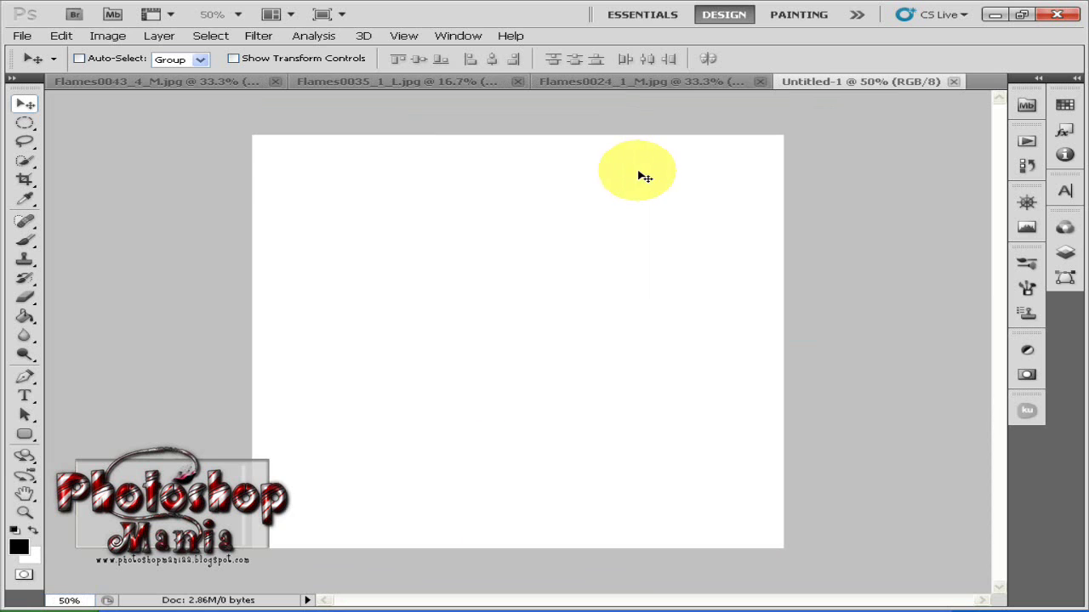
# Draw a large elliptical selection in the middle of the blank canvas and nudge it toward the centre.
pyautogui.click(25, 122)
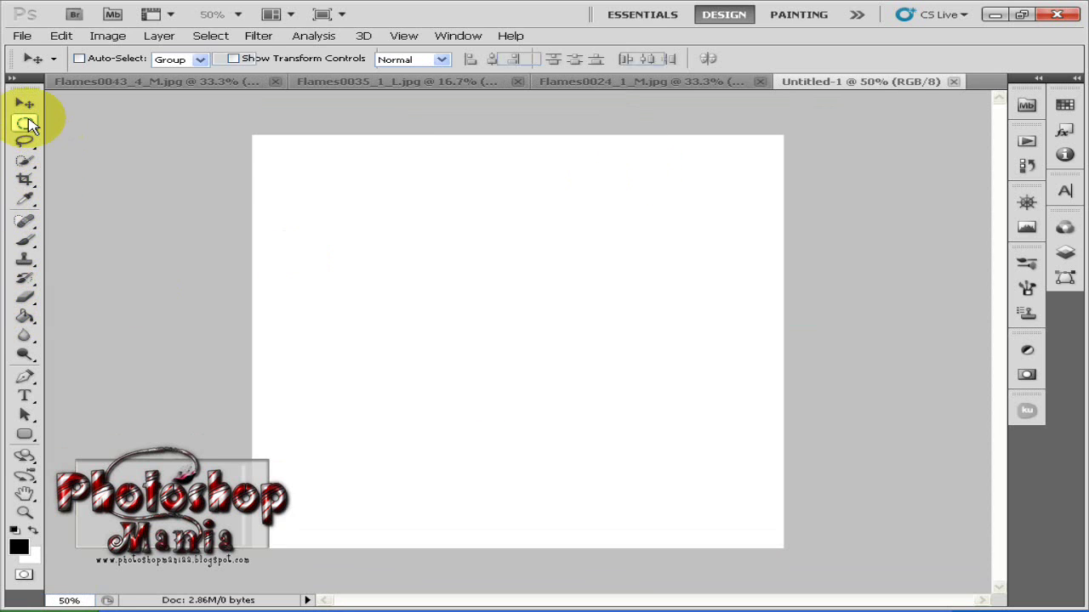
pyautogui.moveTo(314, 184); pyautogui.dragTo(685, 477)
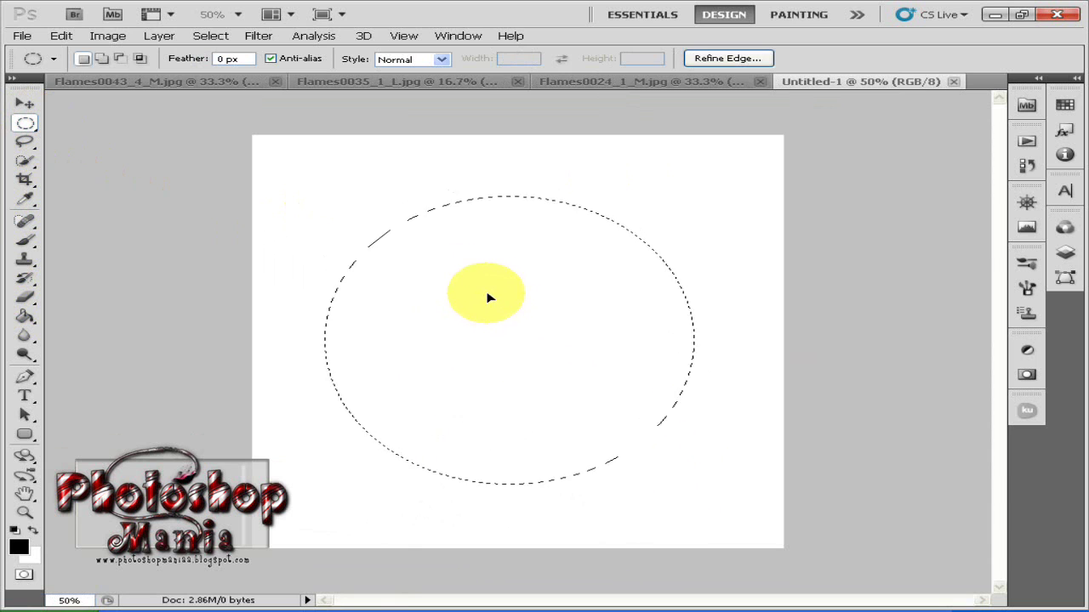
pyautogui.moveTo(487, 290); pyautogui.dragTo(487, 301)
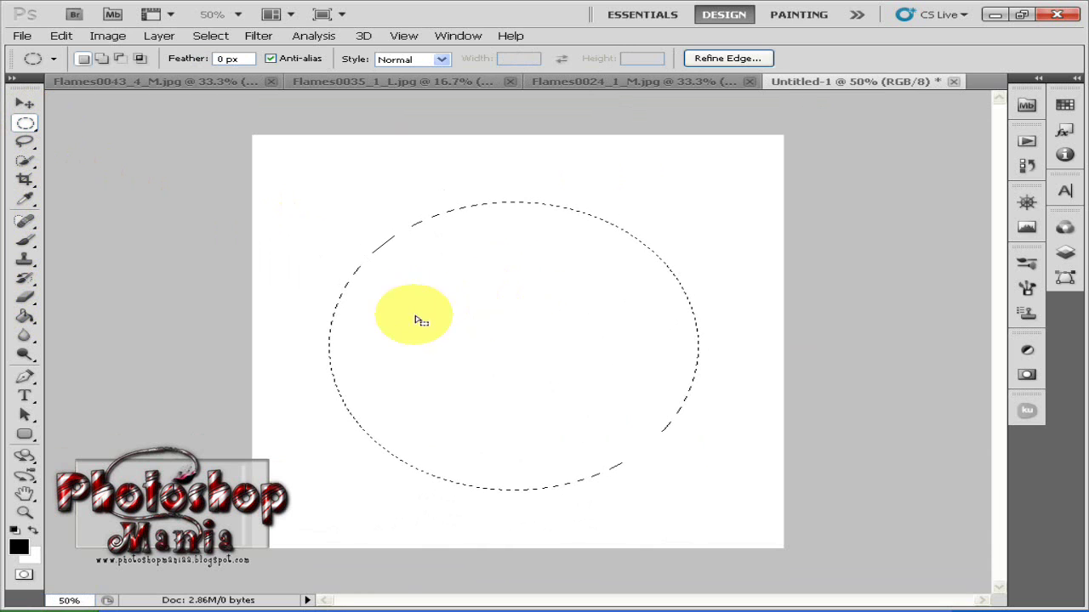
# Add a new layer above the background and fill the elliptical selection with the black foreground colour using the Paint Bucket.
pyautogui.click(24, 316)
pyautogui.click(1065, 252)
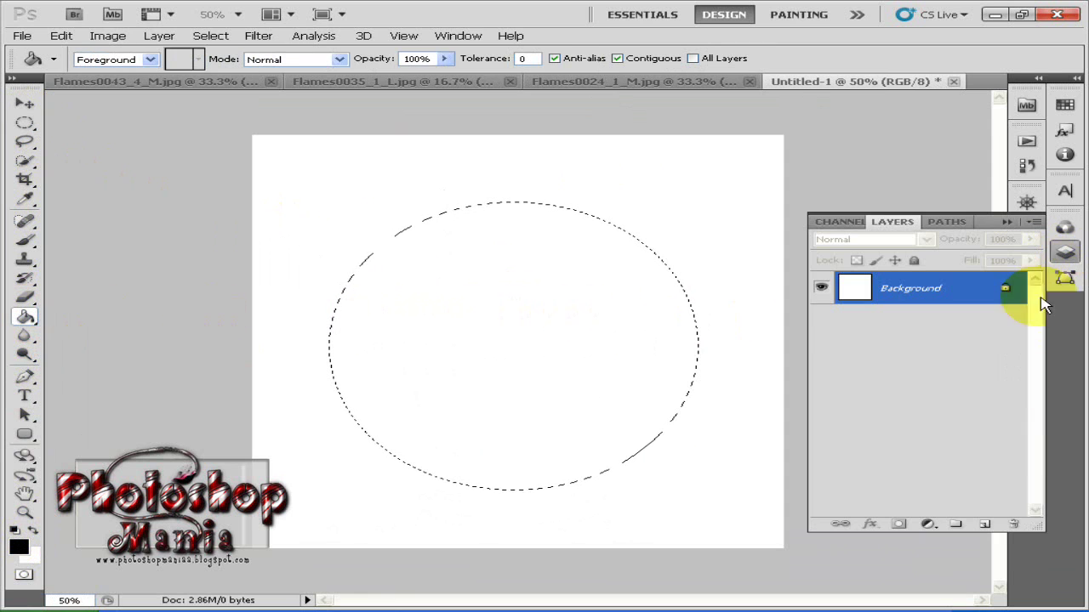
pyautogui.click(986, 528)
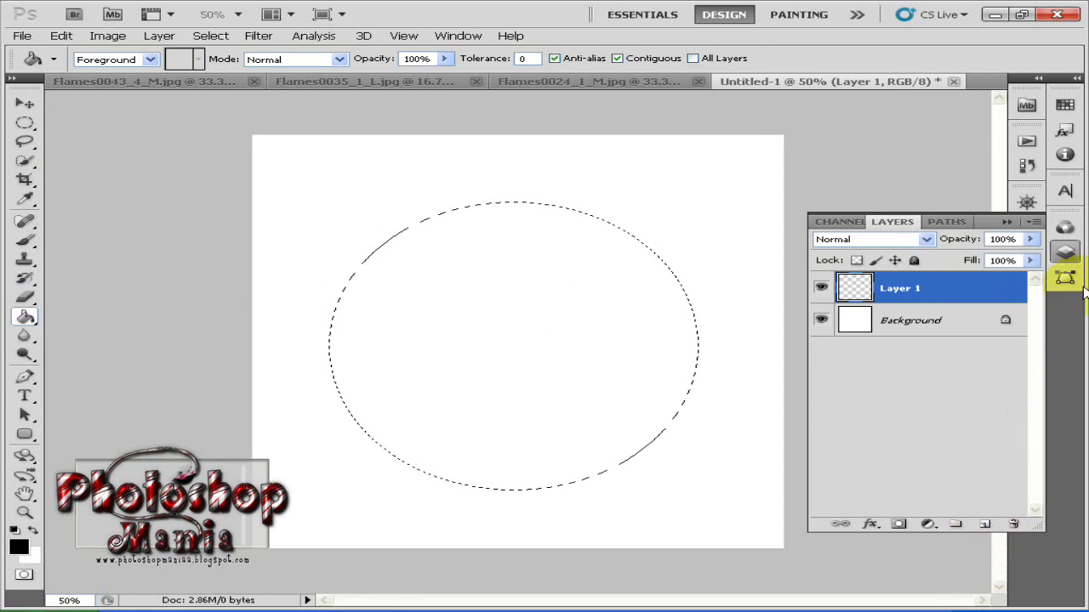
pyautogui.click(1065, 228)
pyautogui.click(1065, 254)
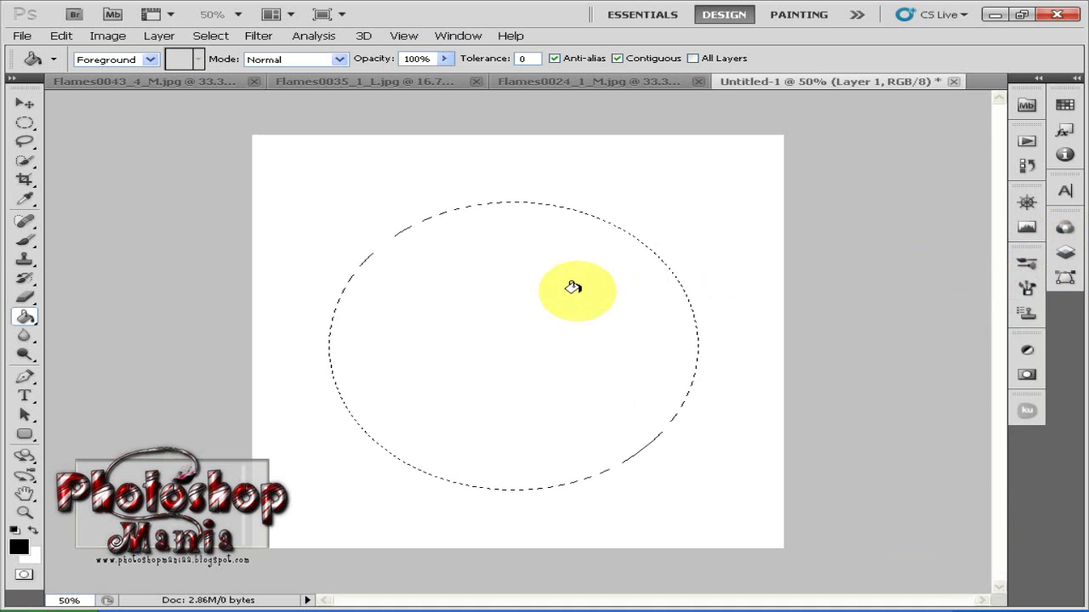
pyautogui.click(571, 287)
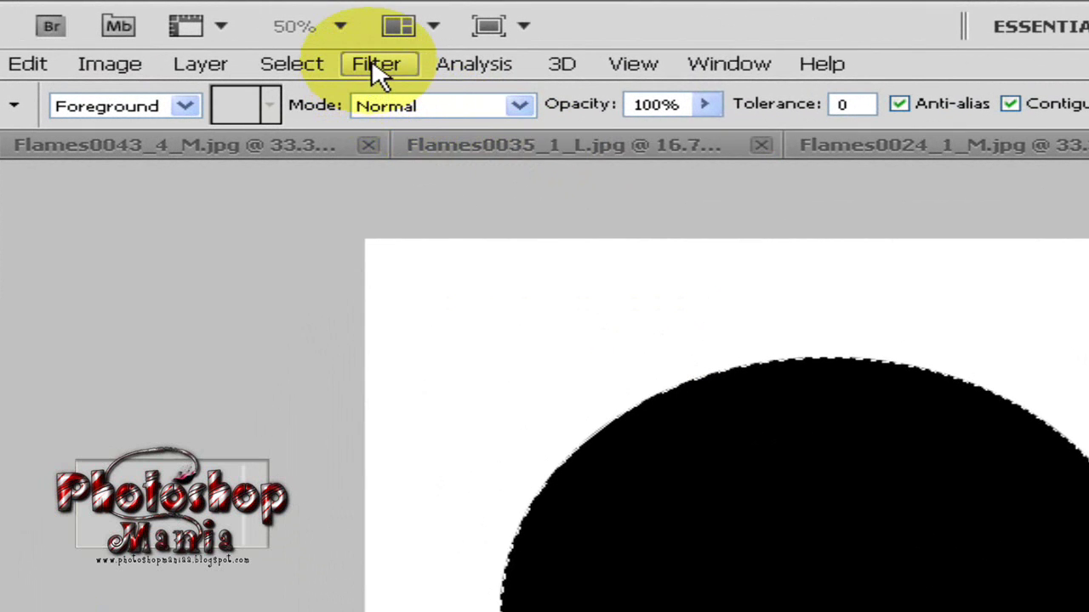
# Apply the Difference Clouds render filter to the filled black ellipse and reapply it several times.
pyautogui.click(377, 68)
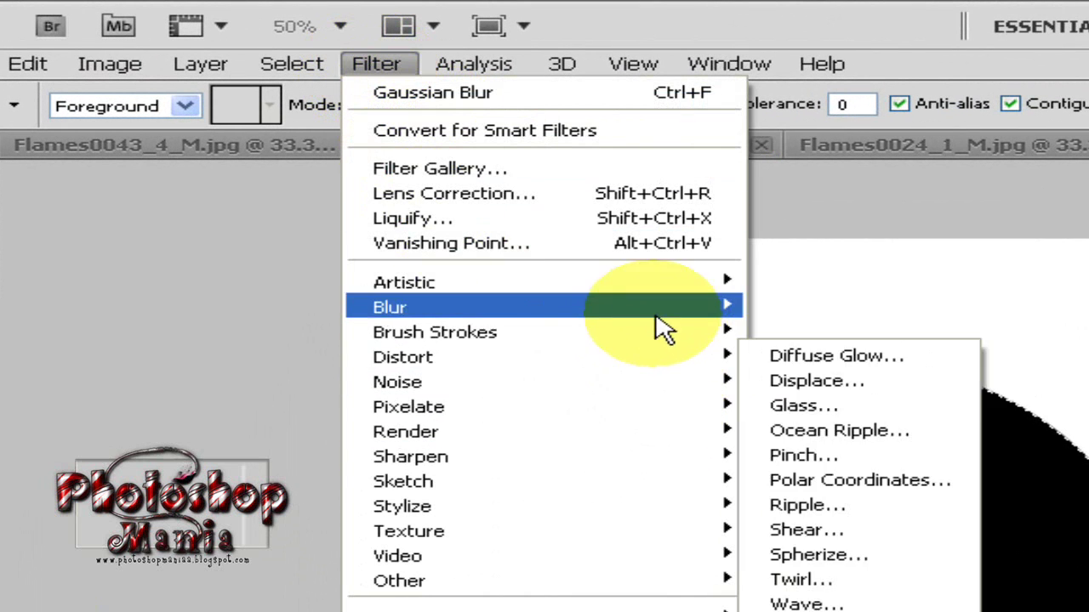
pyautogui.moveTo(672, 431)
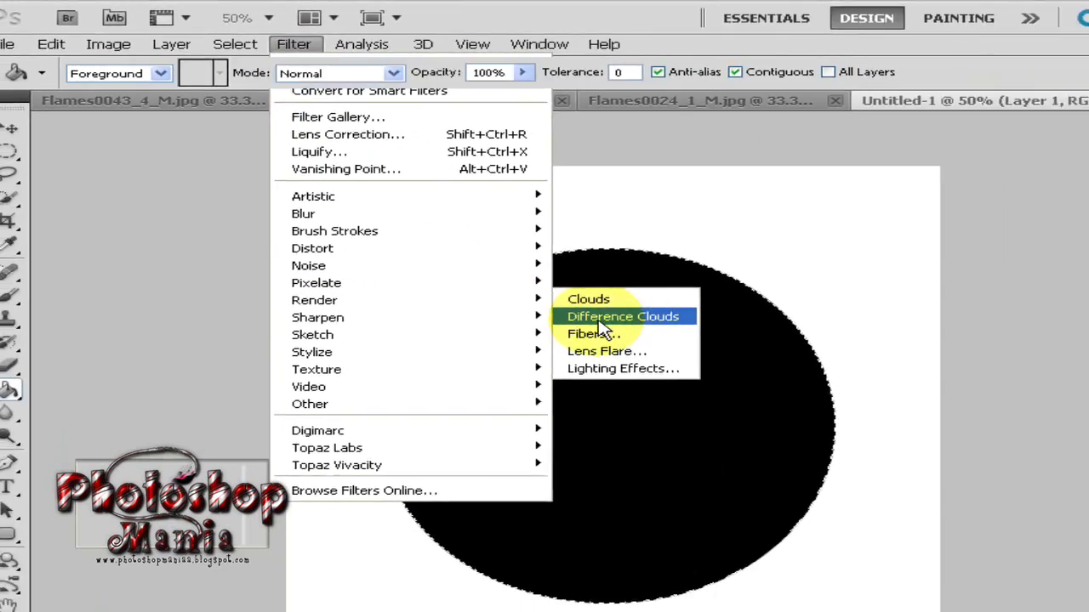
pyautogui.click(753, 418)
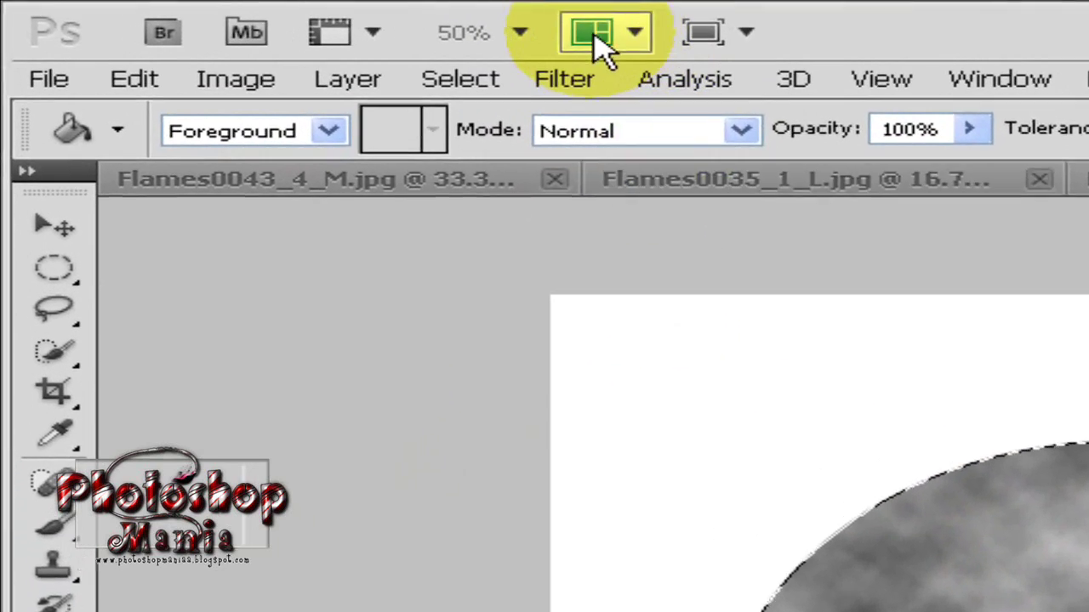
pyautogui.click(565, 79)
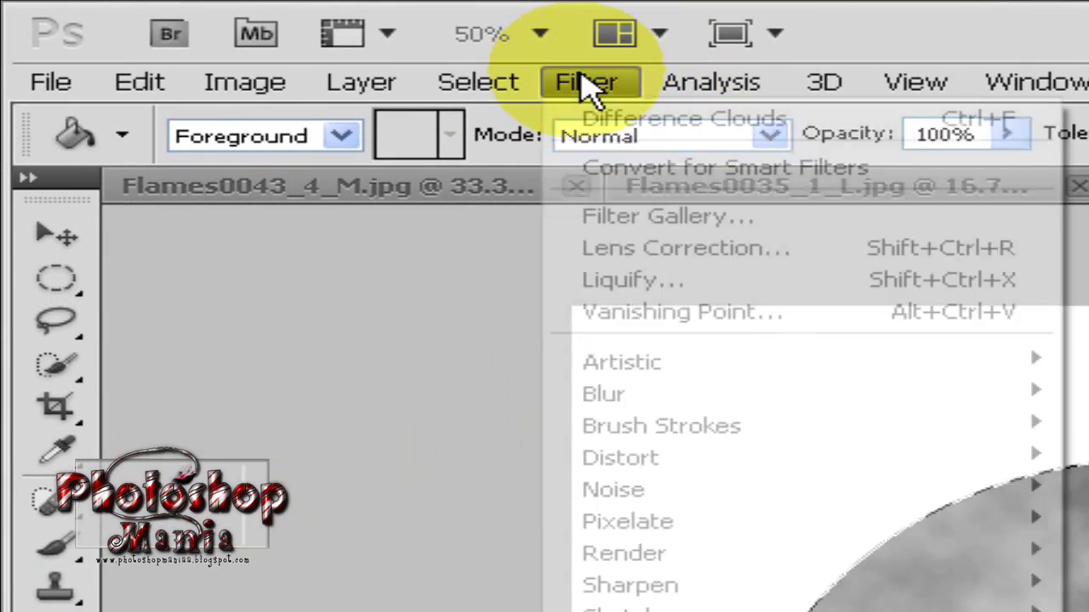
pyautogui.click(558, 122)
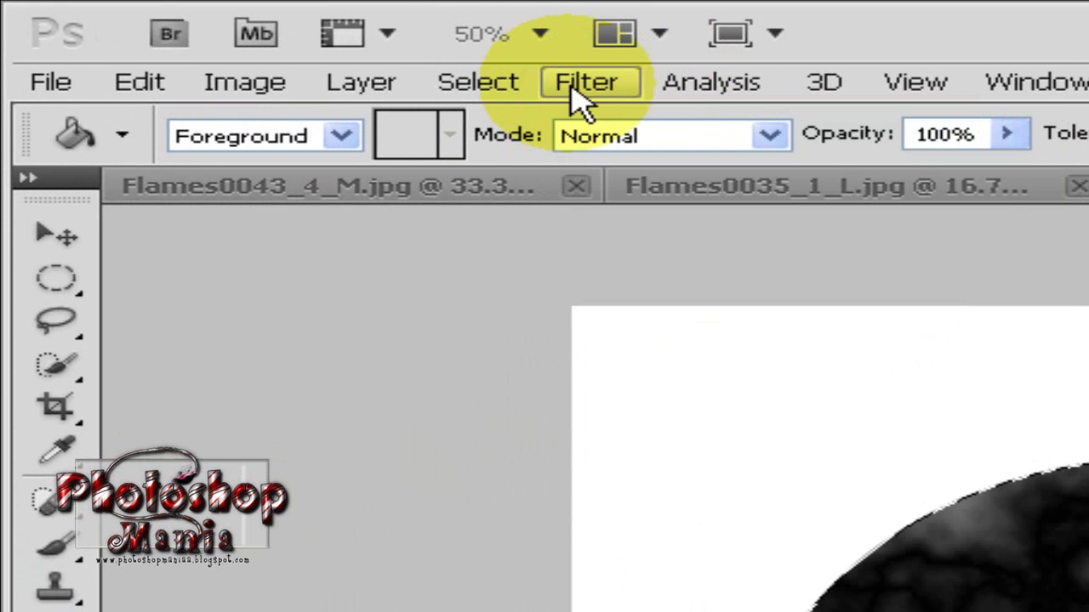
pyautogui.click(578, 97)
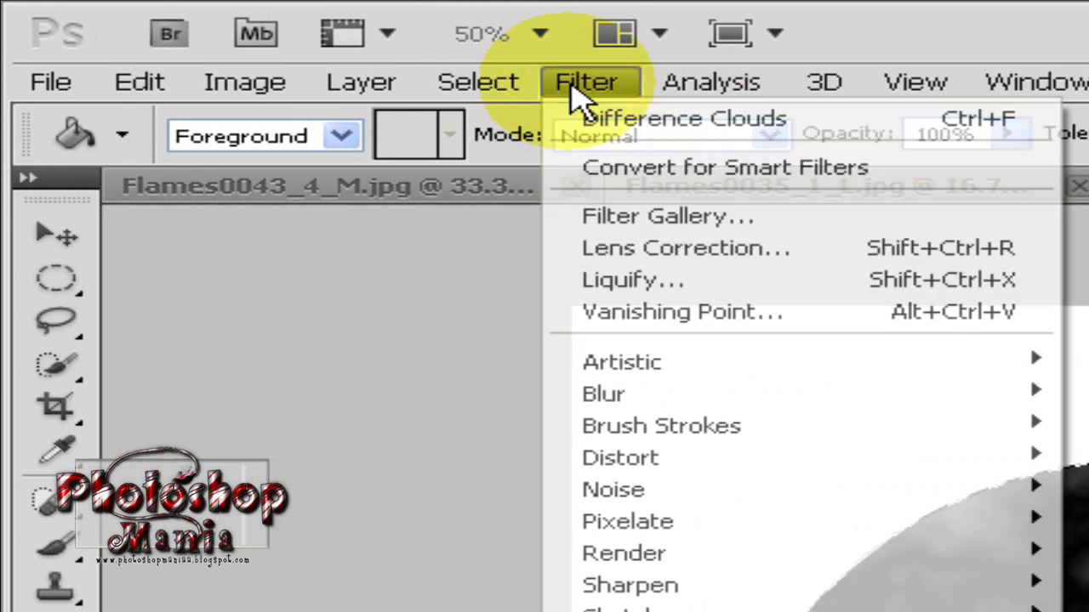
pyautogui.click(591, 119)
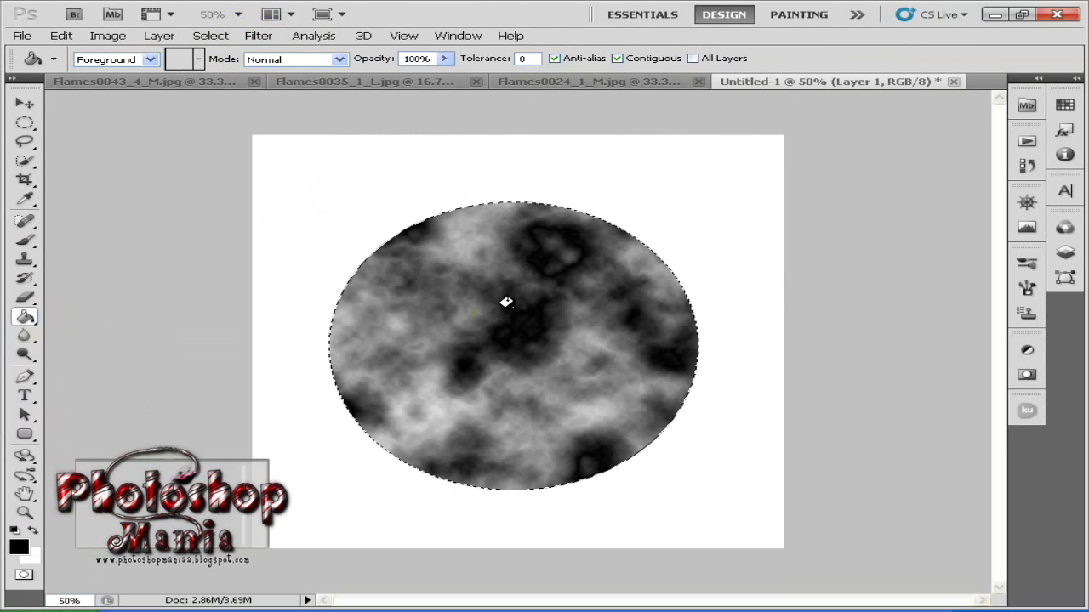
# Adjust the cloud texture's Levels with a midtone input of 1.64 and a white input of 189.
pyautogui.click(107, 35)
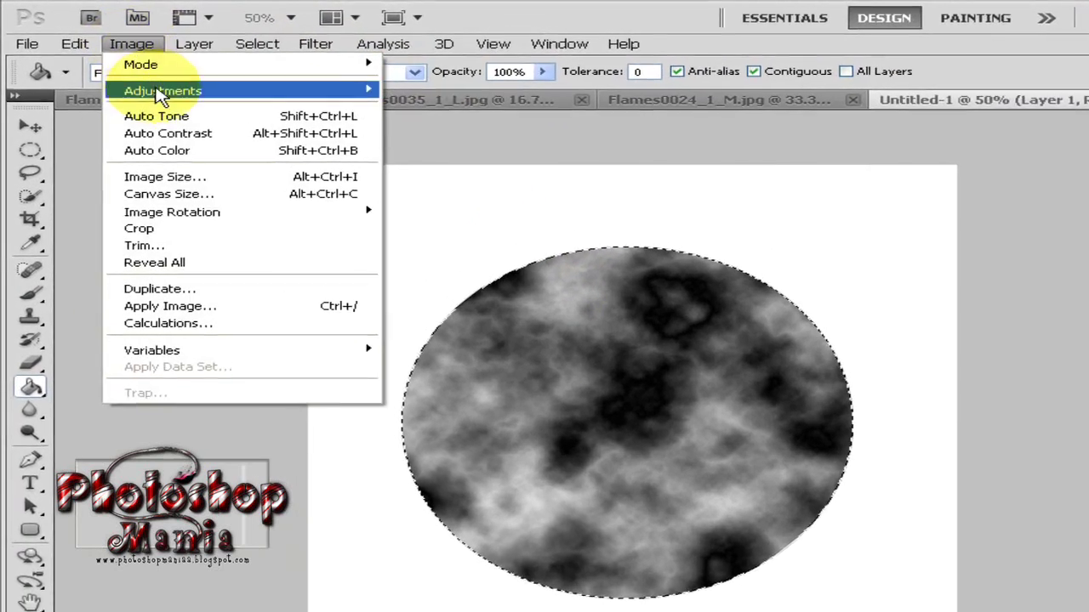
pyautogui.moveTo(162, 95)
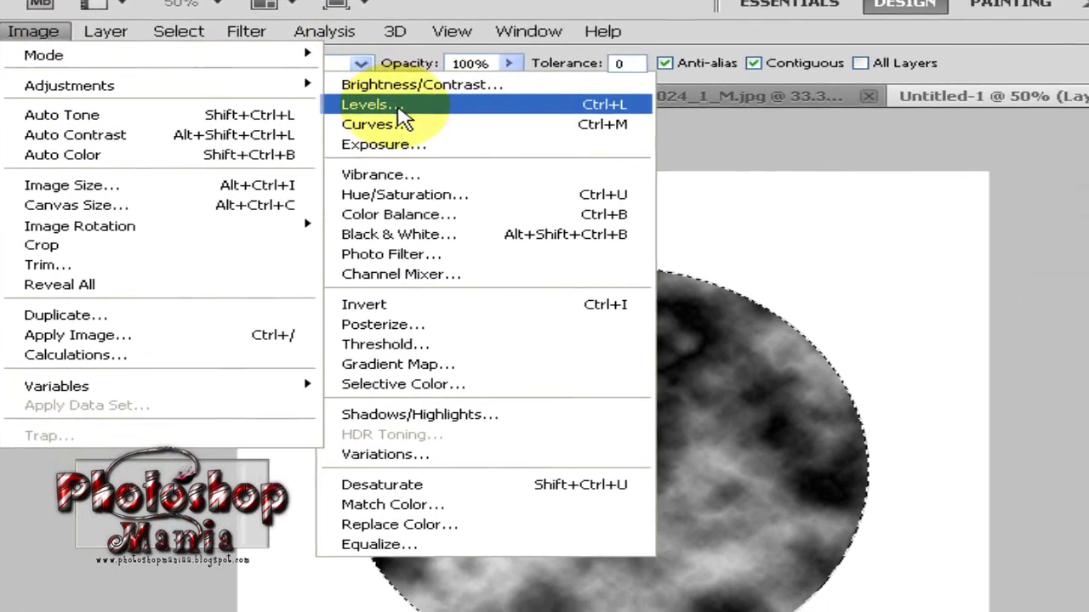
pyautogui.click(459, 108)
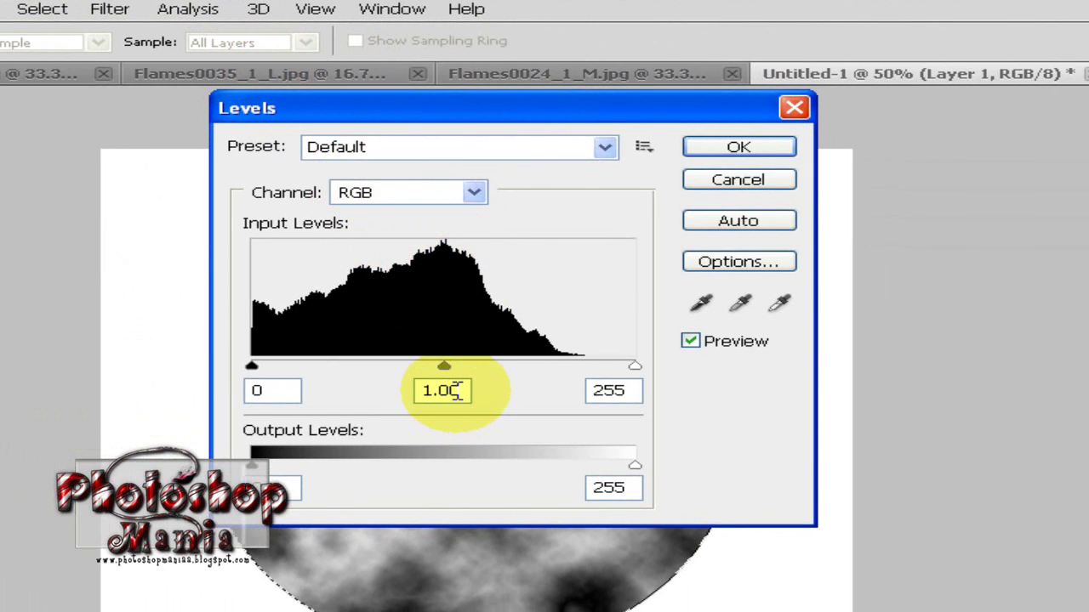
pyautogui.write('64')
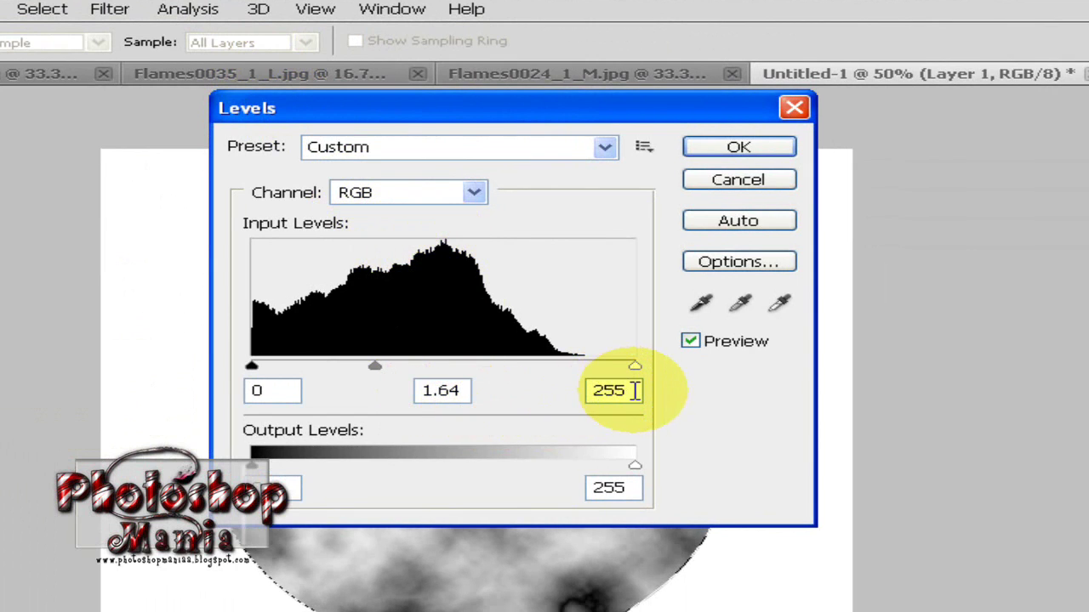
pyautogui.moveTo(634, 391); pyautogui.dragTo(573, 390)
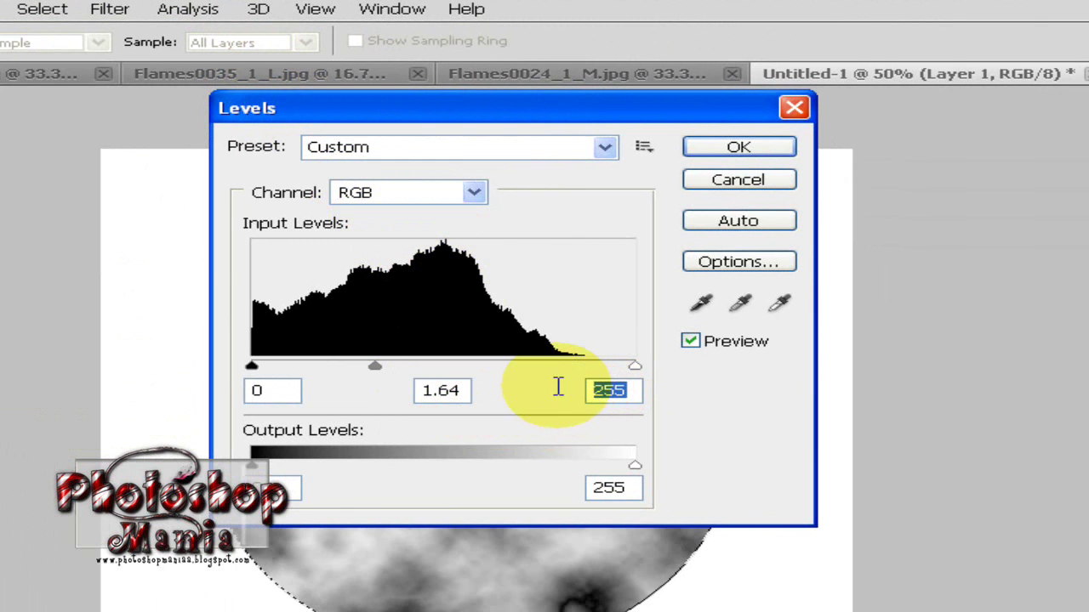
pyautogui.write('189')
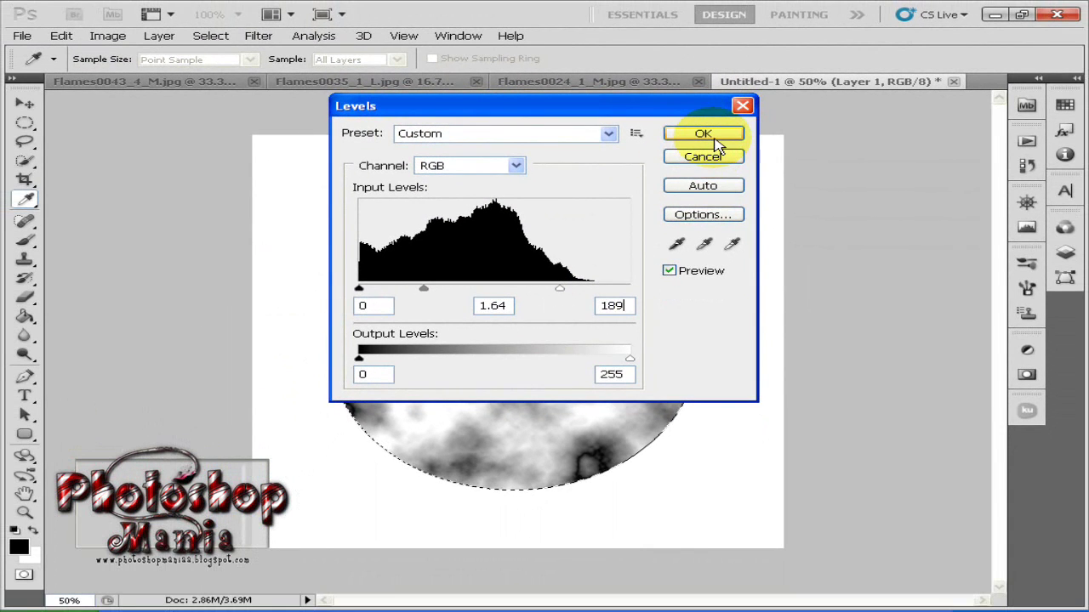
pyautogui.click(702, 134)
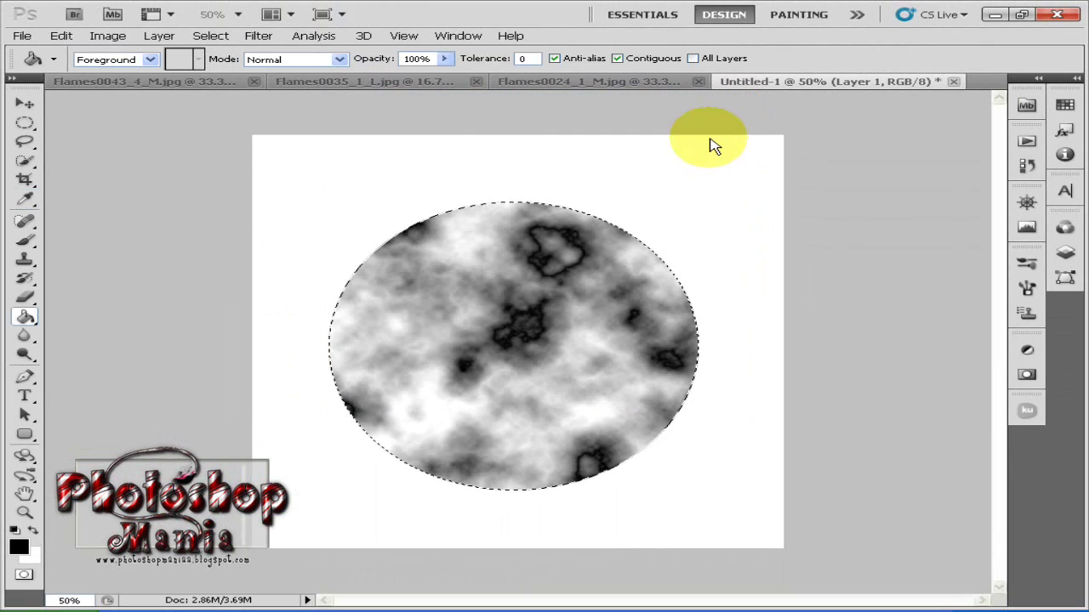
# Sharpen the cloud texture with Unsharp Mask at amount 500%, radius 3.0 pixels and threshold 15 levels.
pyautogui.click(260, 35)
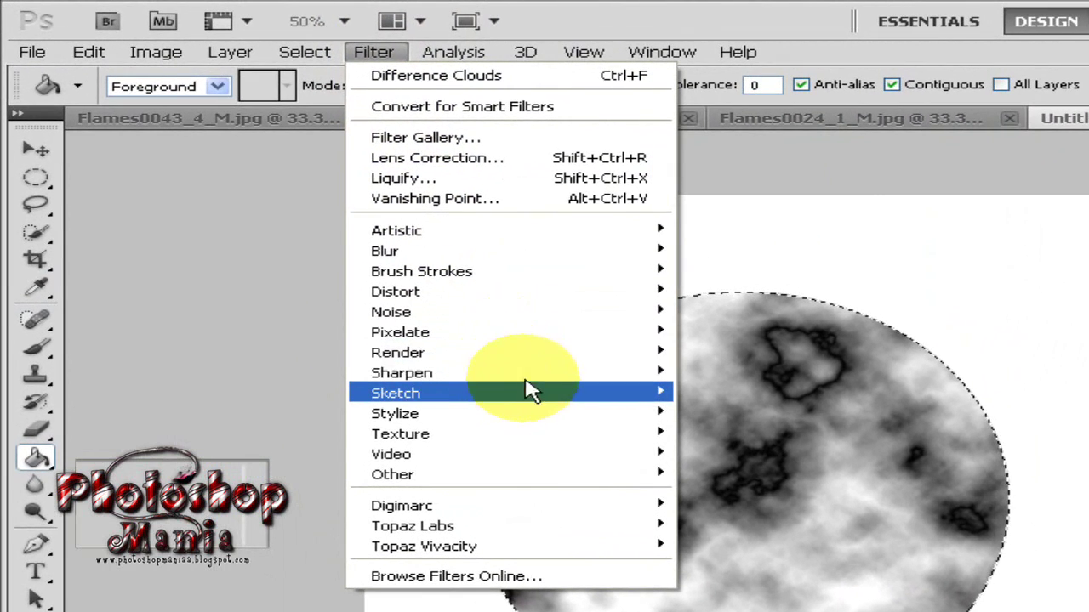
pyautogui.moveTo(415, 264)
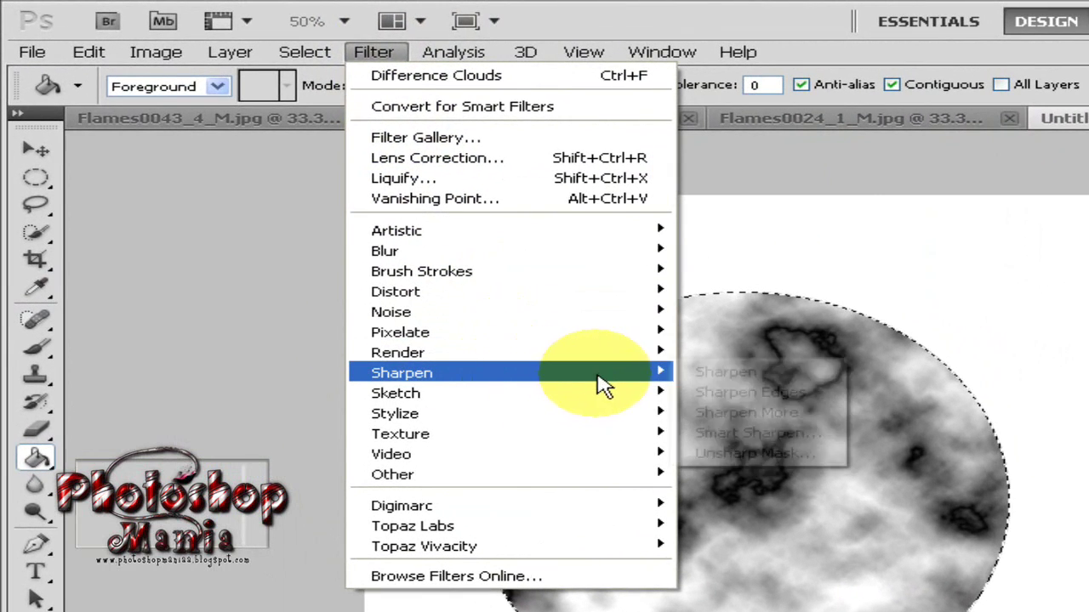
pyautogui.click(754, 452)
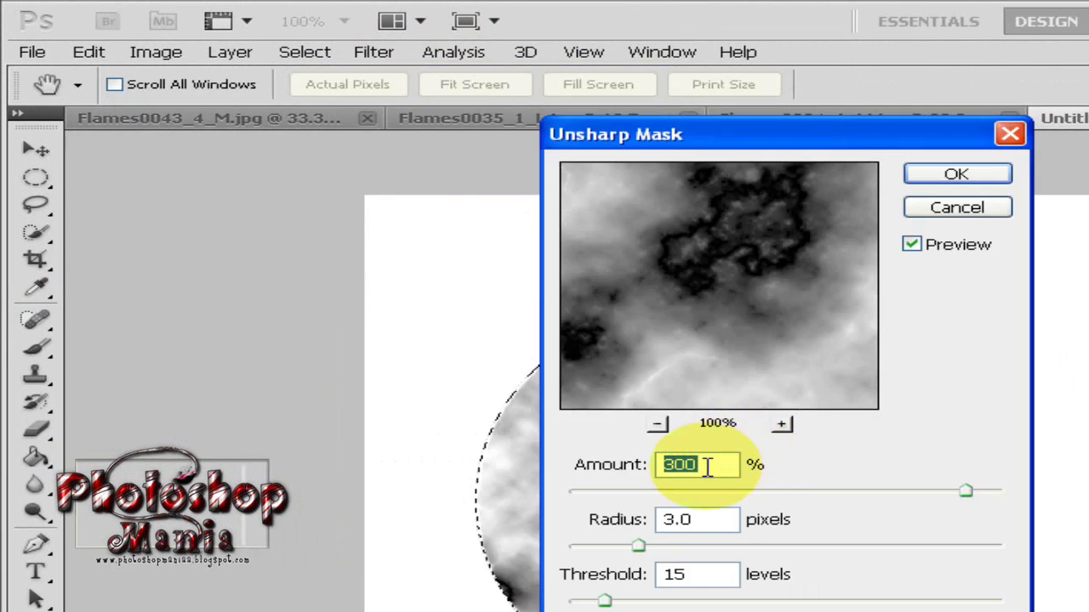
pyautogui.write('500')
pyautogui.doubleClick(651, 518)
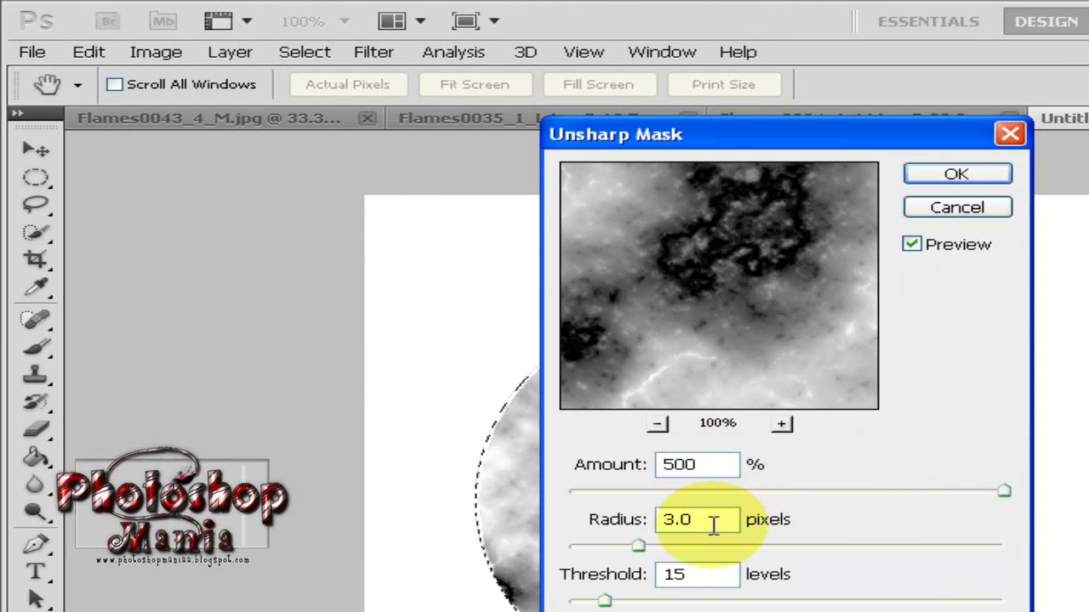
pyautogui.write('3')
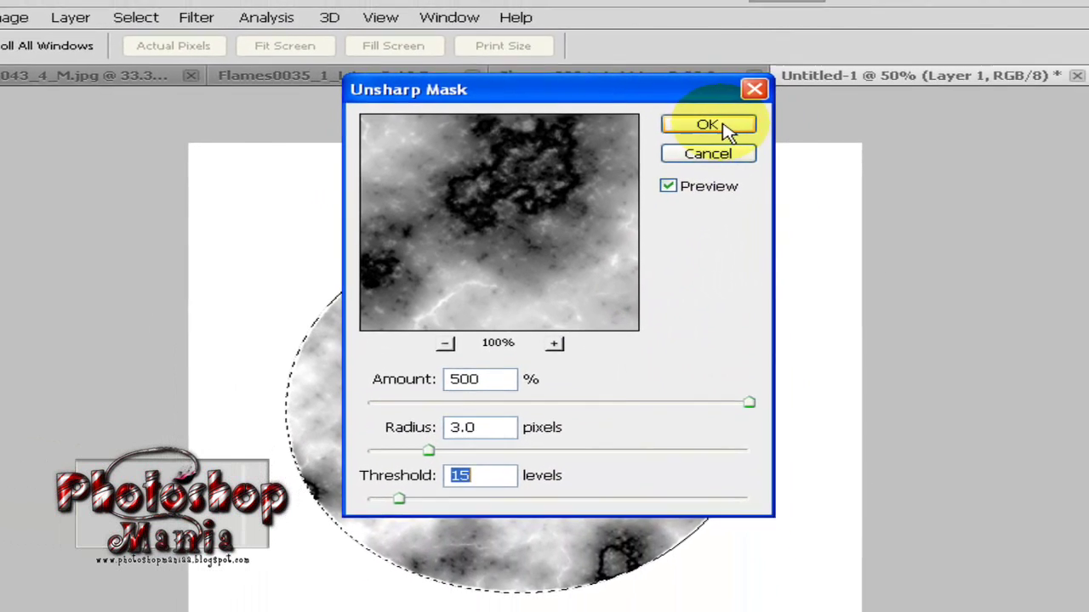
pyautogui.click(738, 127)
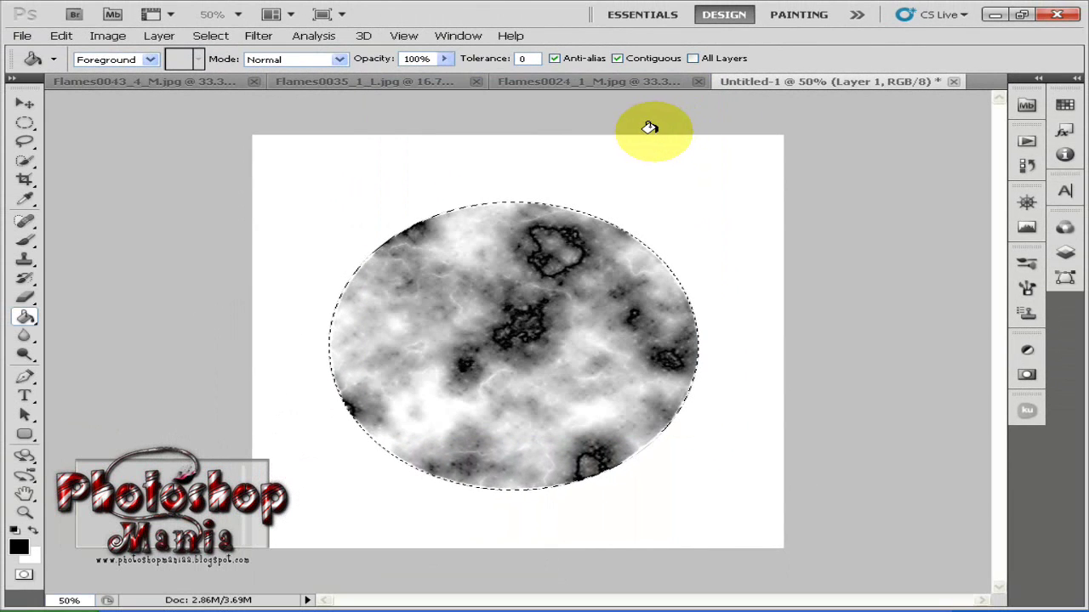
# Apply the Spherize distortion to the selected texture with an amount of 100% in Normal mode.
pyautogui.click(257, 36)
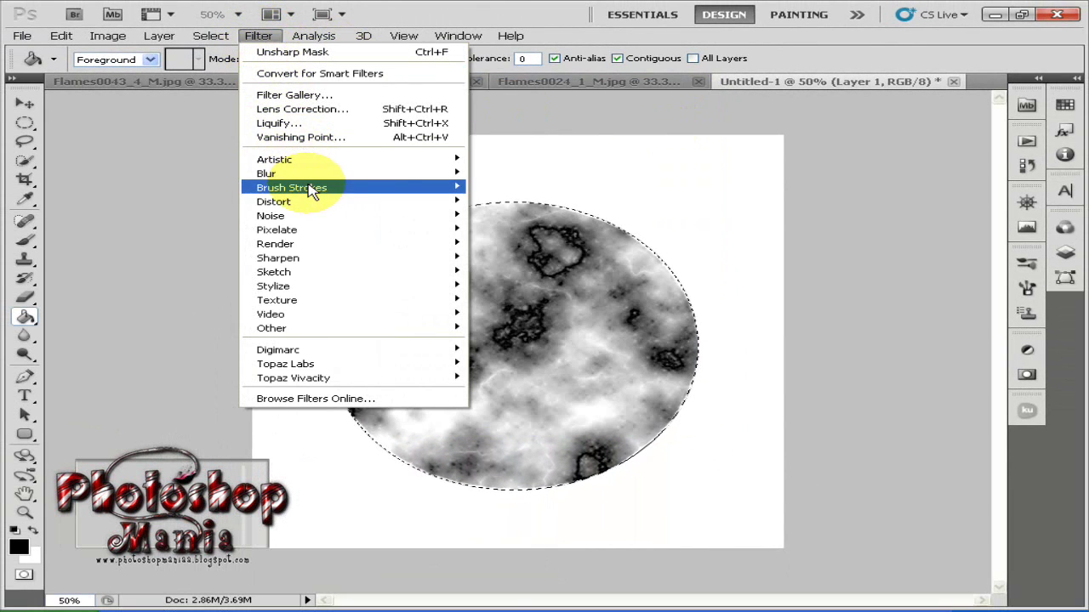
pyautogui.moveTo(340, 204)
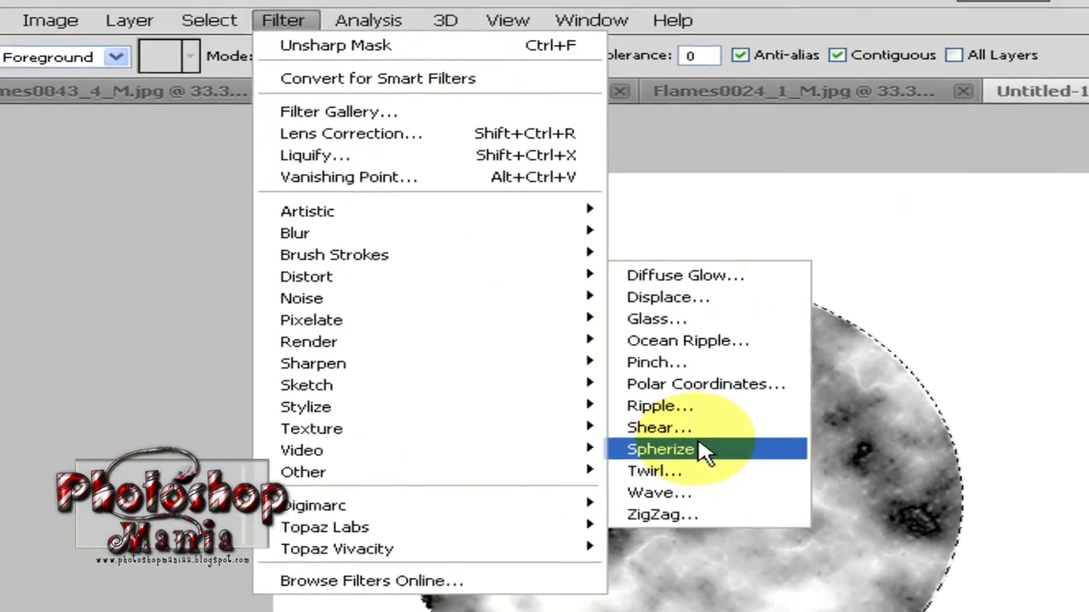
pyautogui.click(587, 350)
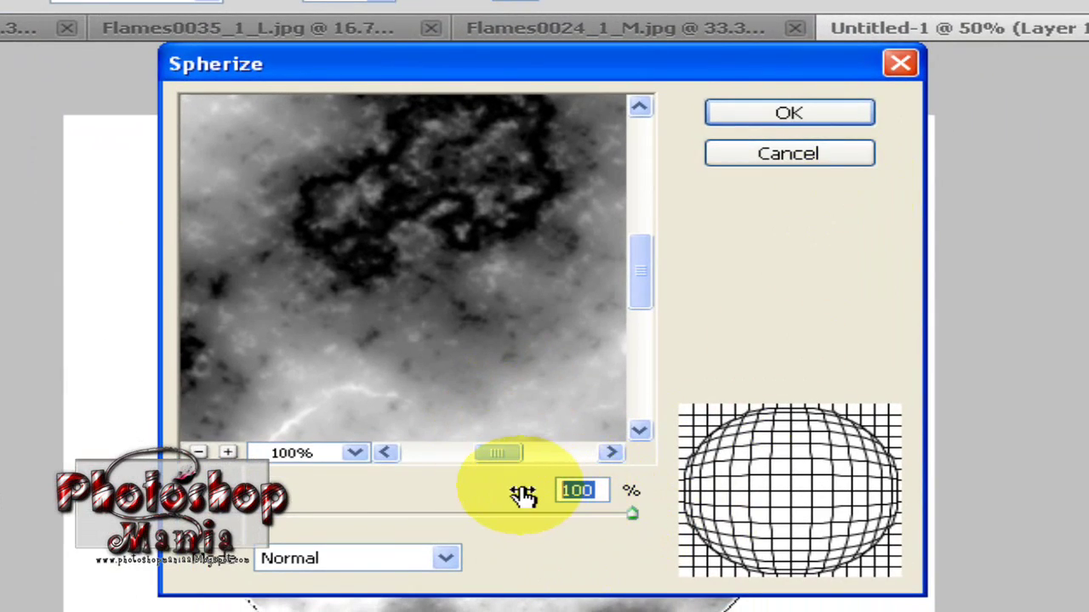
pyautogui.click(790, 115)
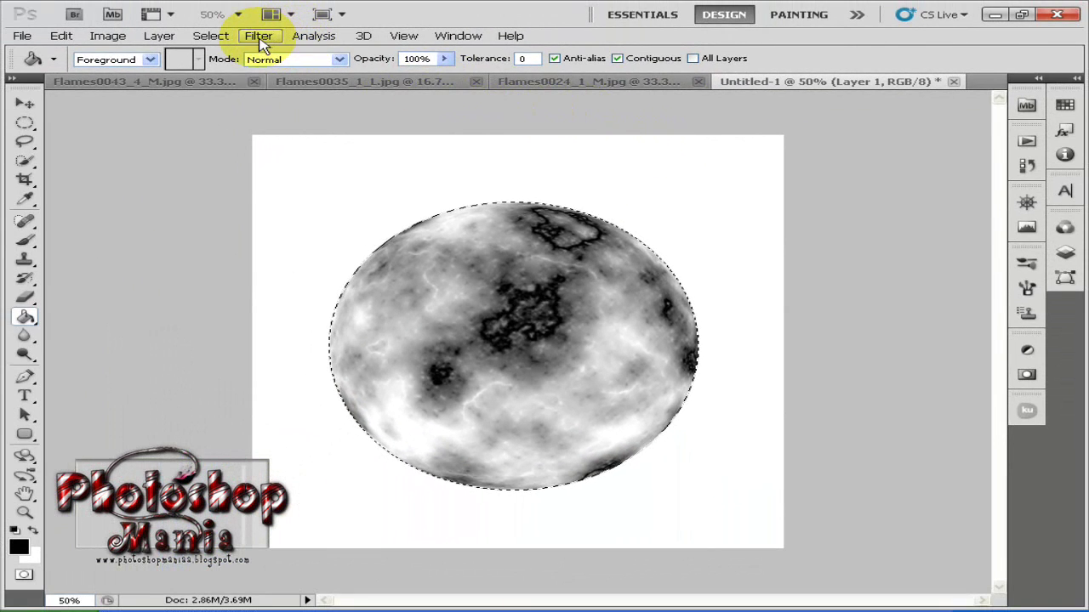
# Apply Spherize to the texture a second time with the amount set to 50% in Normal mode.
pyautogui.click(259, 36)
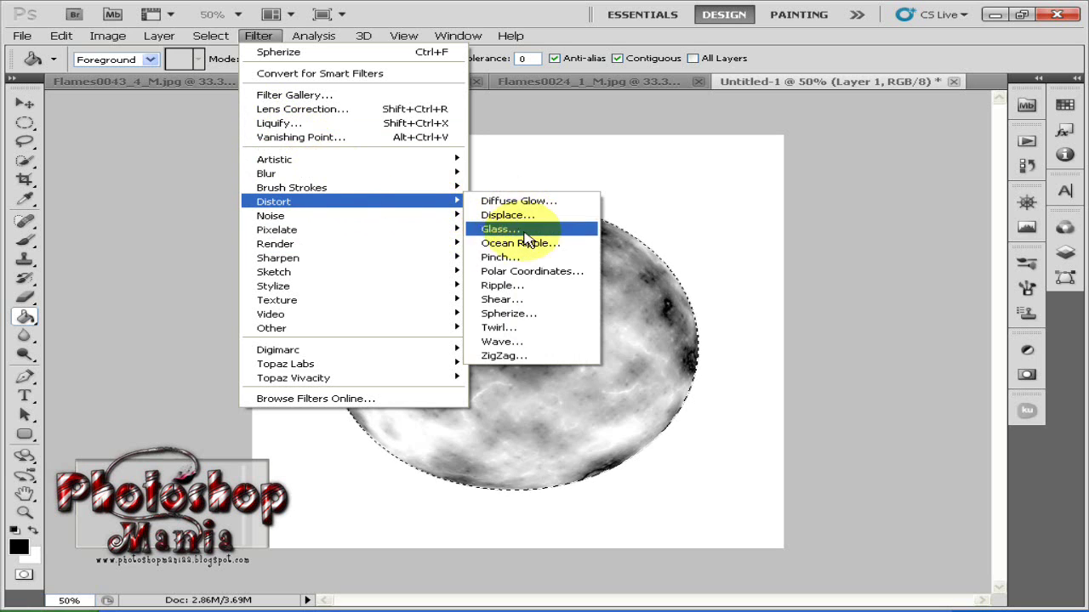
pyautogui.click(525, 321)
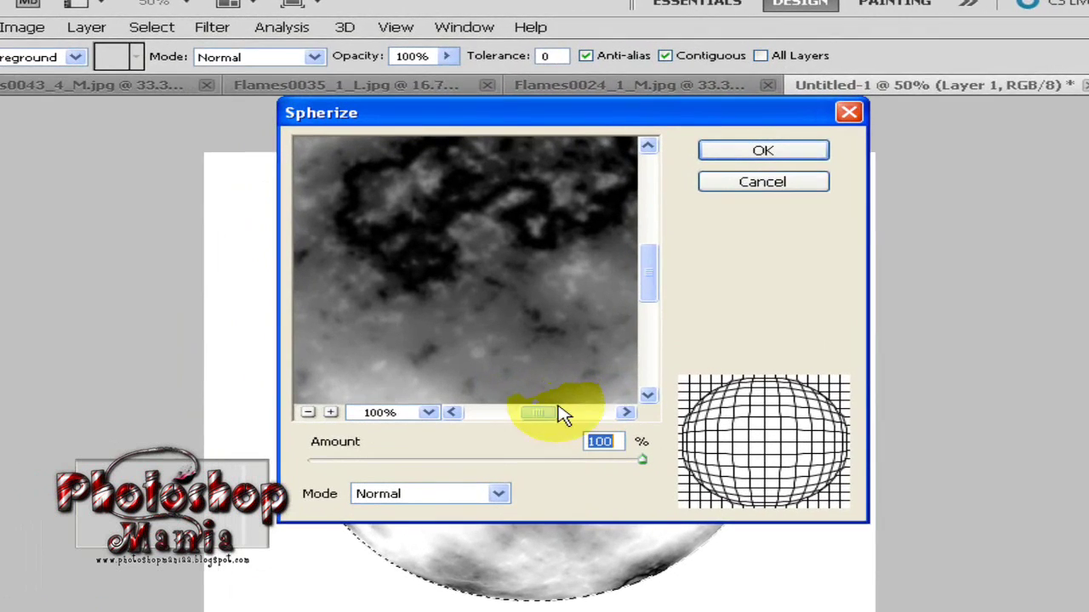
pyautogui.write('50')
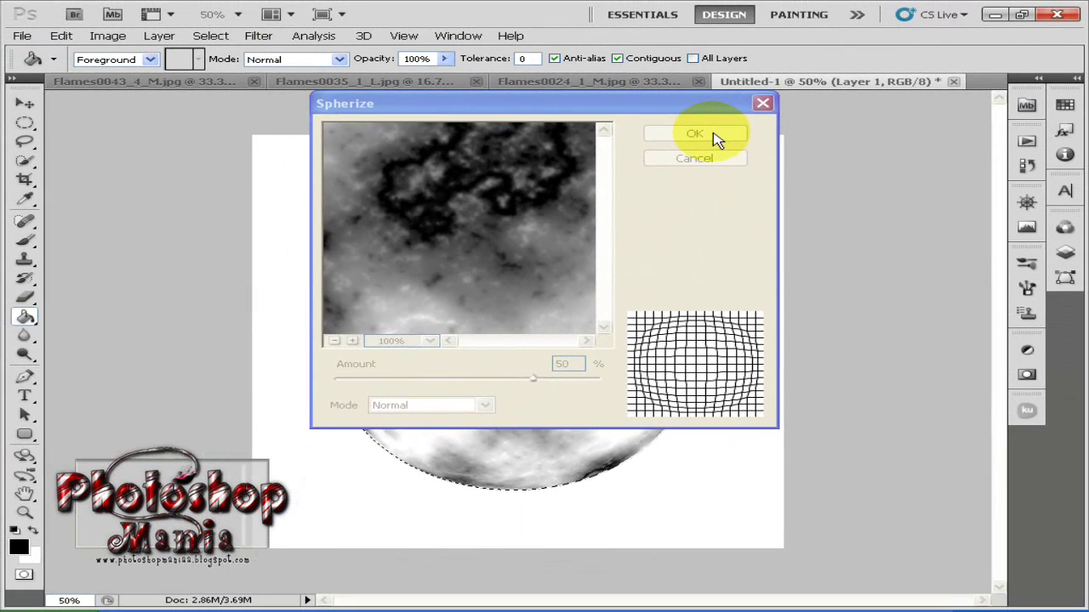
pyautogui.click(760, 147)
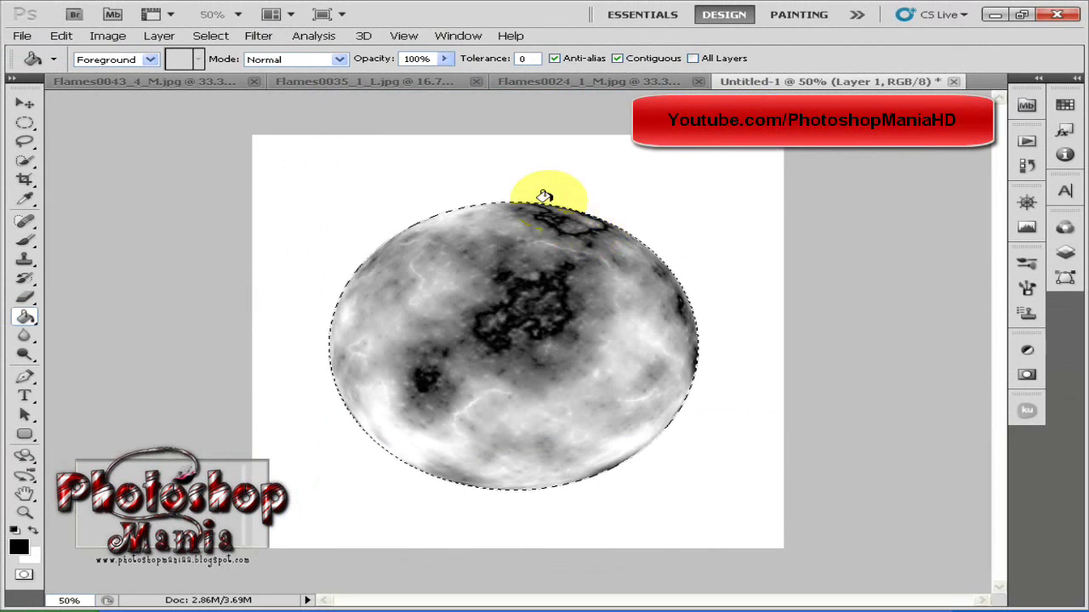
# Begin a Color Balance adjustment on the sphere texture, setting the Shadows color levels to 100, 0 and -100.
pyautogui.click(106, 36)
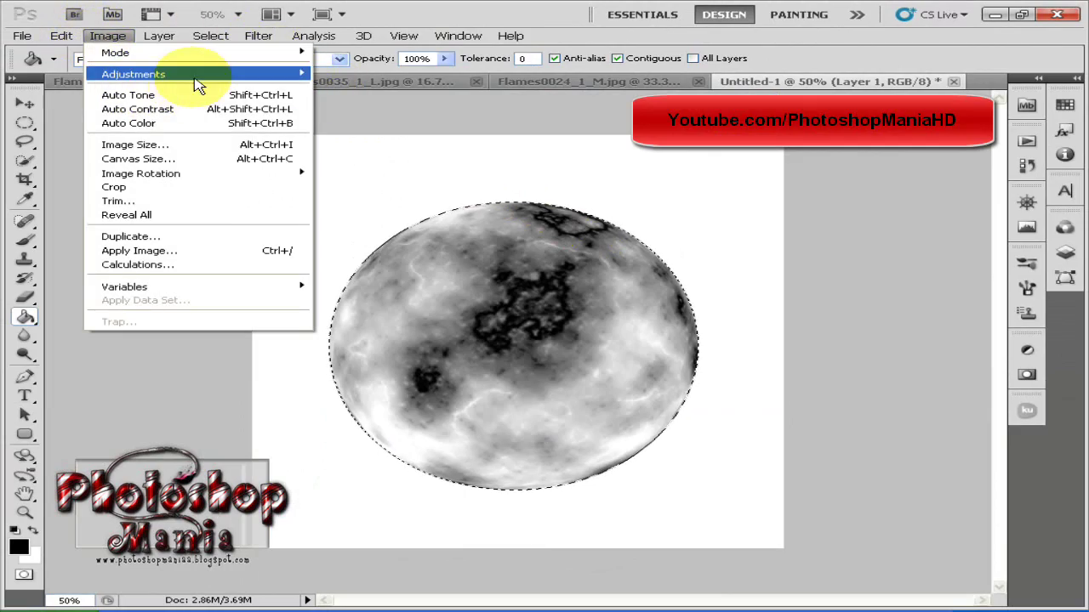
pyautogui.moveTo(197, 78)
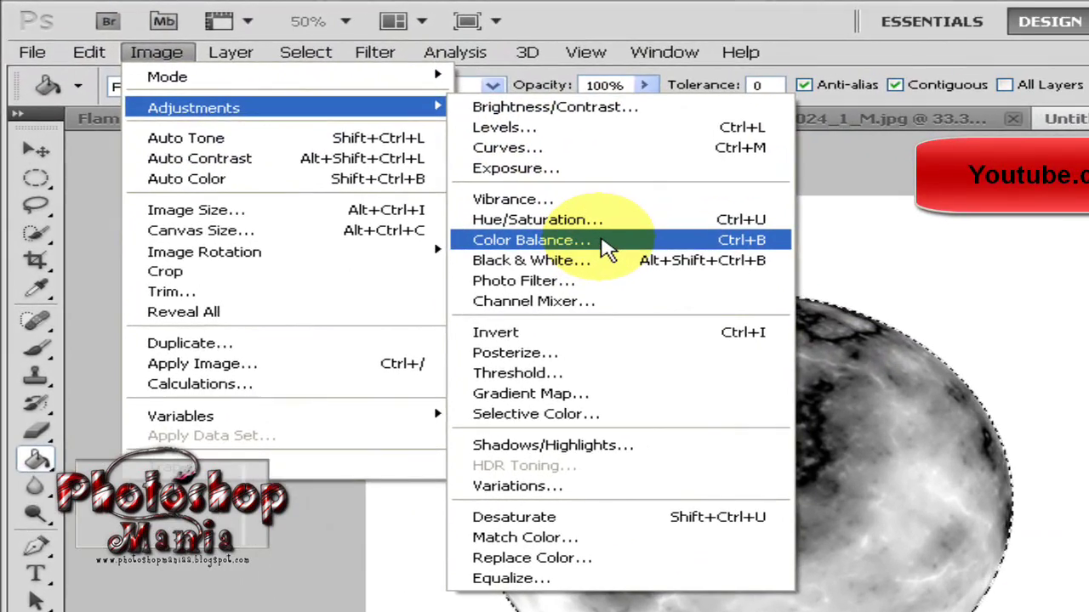
pyautogui.click(606, 247)
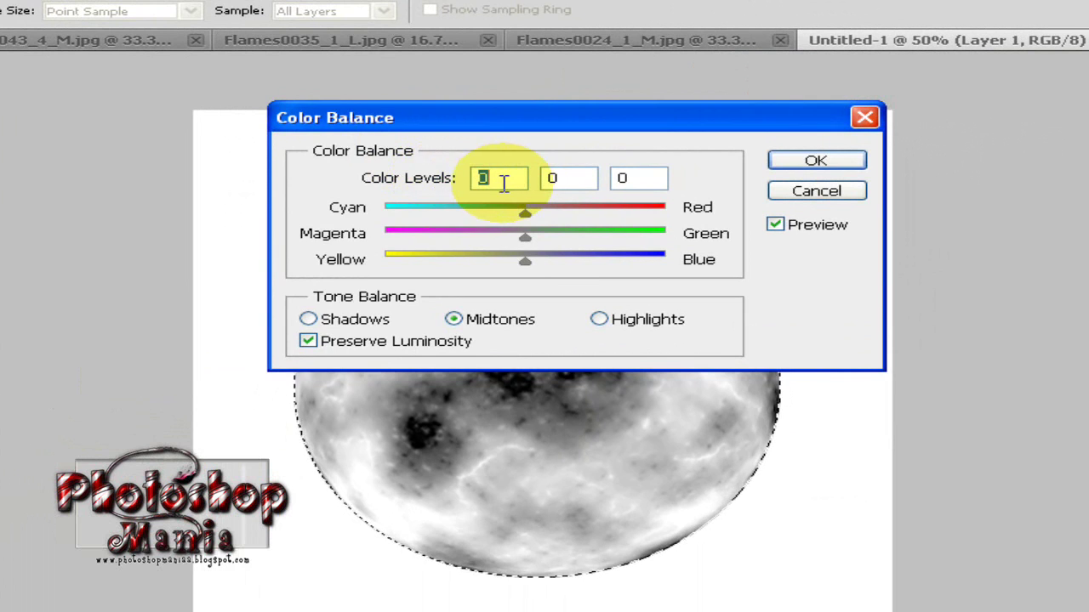
pyautogui.click(308, 319)
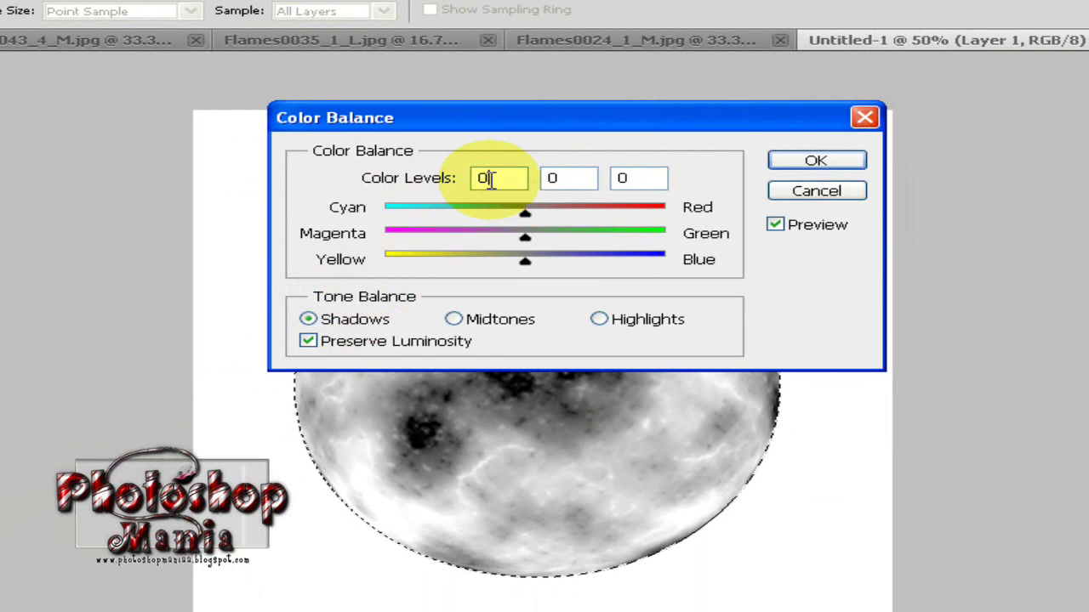
pyautogui.click(502, 182)
pyautogui.write('100')
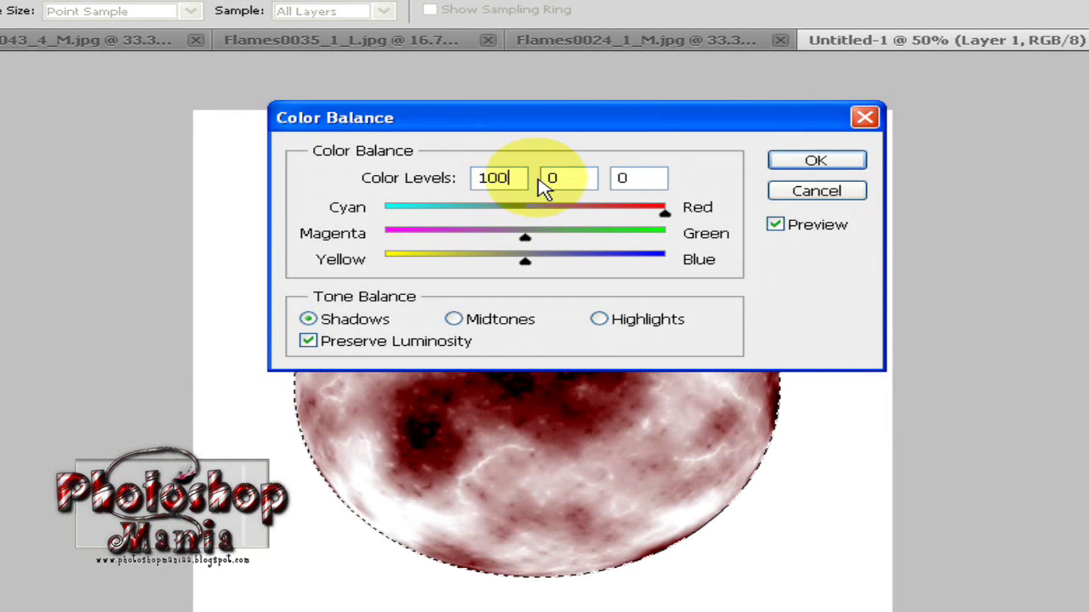
pyautogui.click(625, 177)
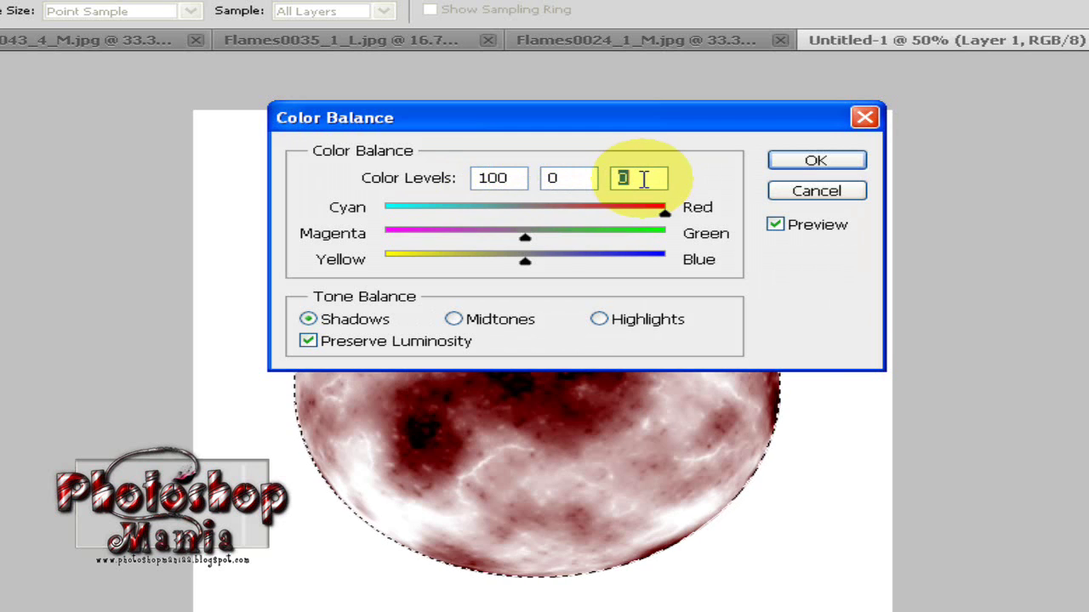
pyautogui.write('-100')
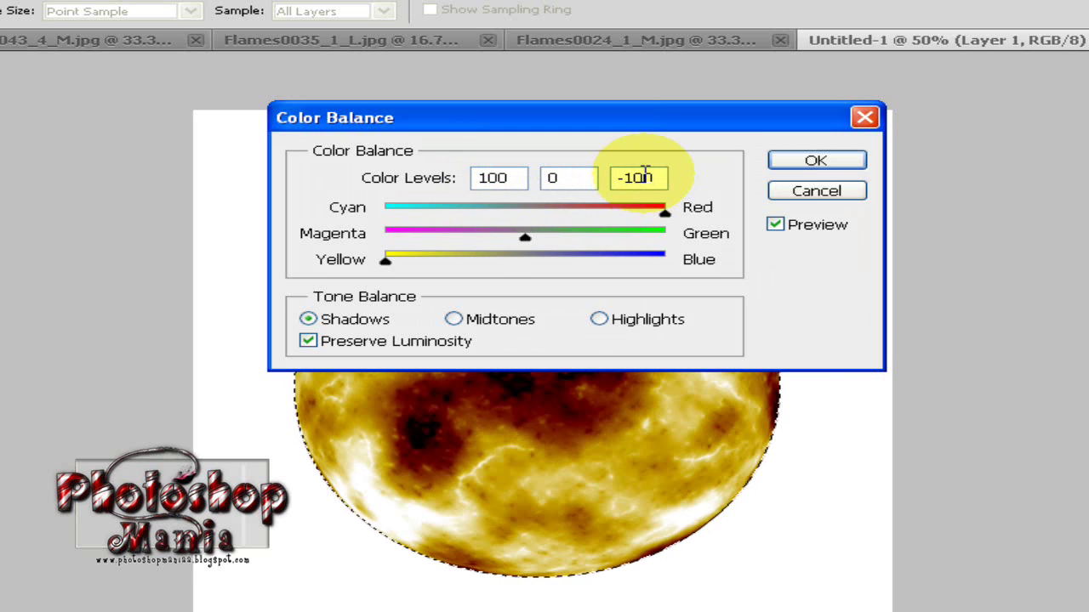
# Set the Midtones color levels of the Color Balance adjustment to 100, 0 and -100.
pyautogui.click(477, 322)
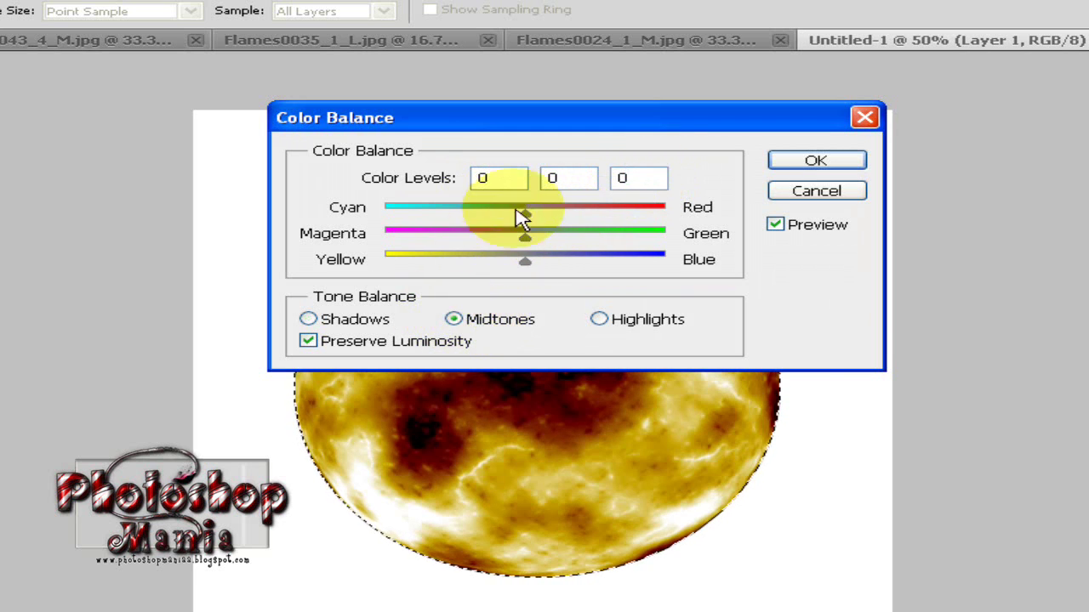
pyautogui.click(512, 179)
pyautogui.write('100')
pyautogui.click(634, 178)
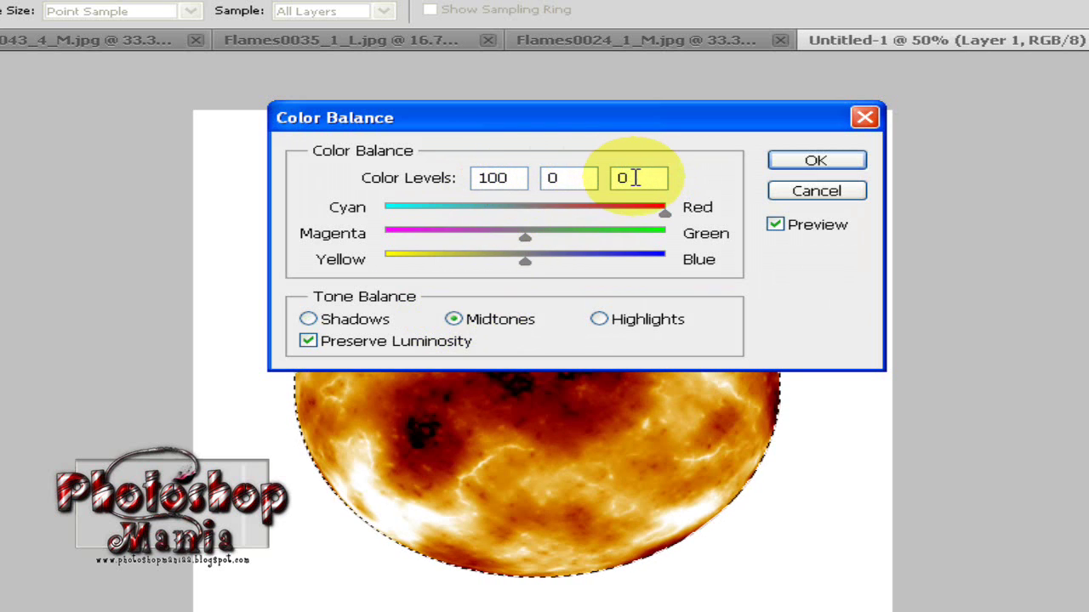
pyautogui.write('-1')
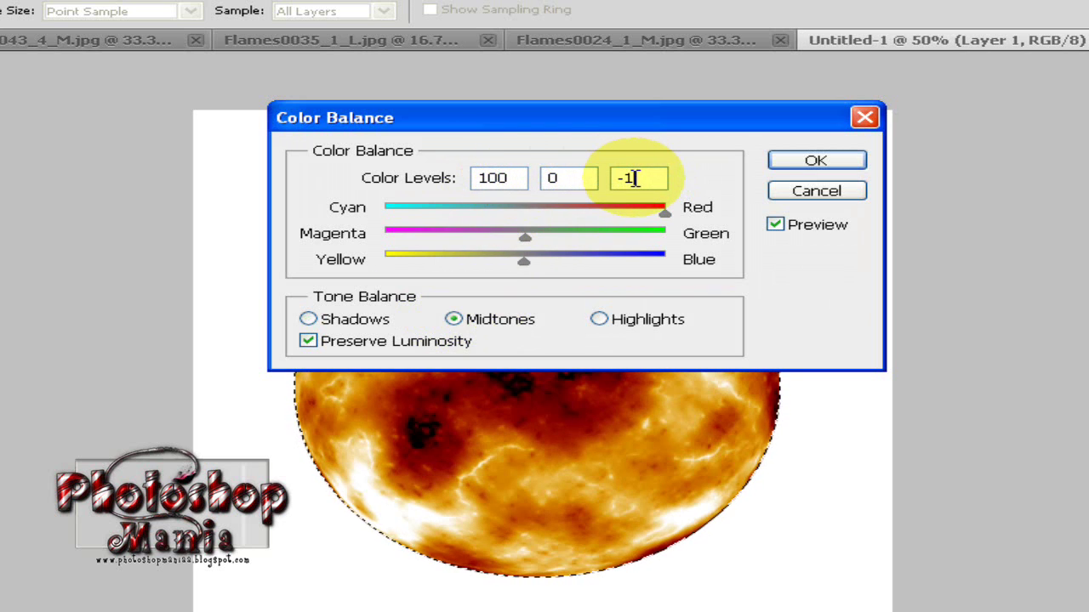
pyautogui.write('00')
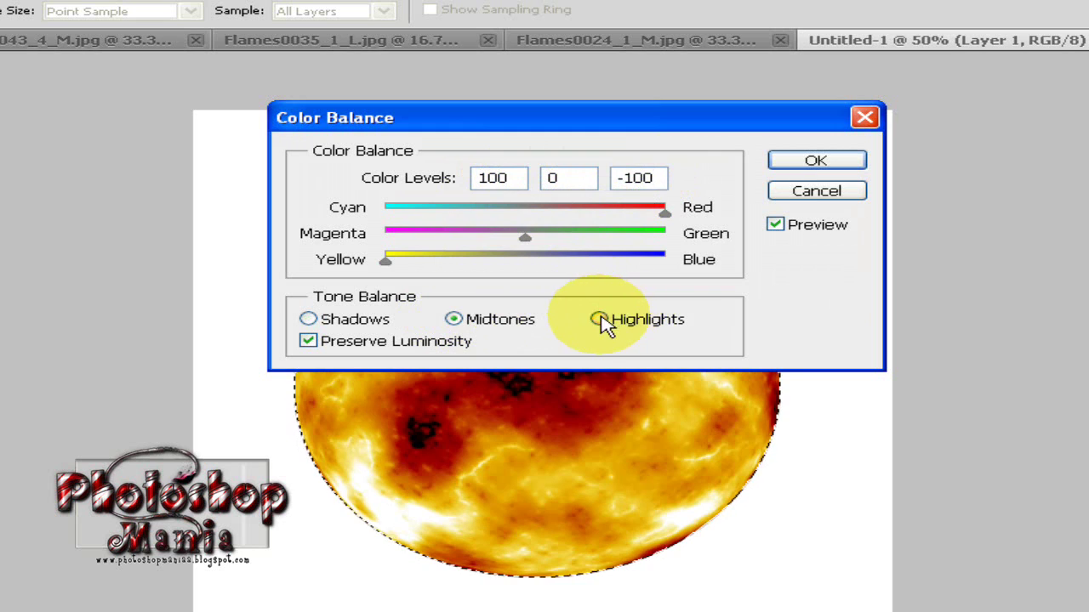
# Set the Highlights color levels to 70, 0 and -15 and apply the Color Balance adjustment.
pyautogui.click(517, 182)
pyautogui.write('7')
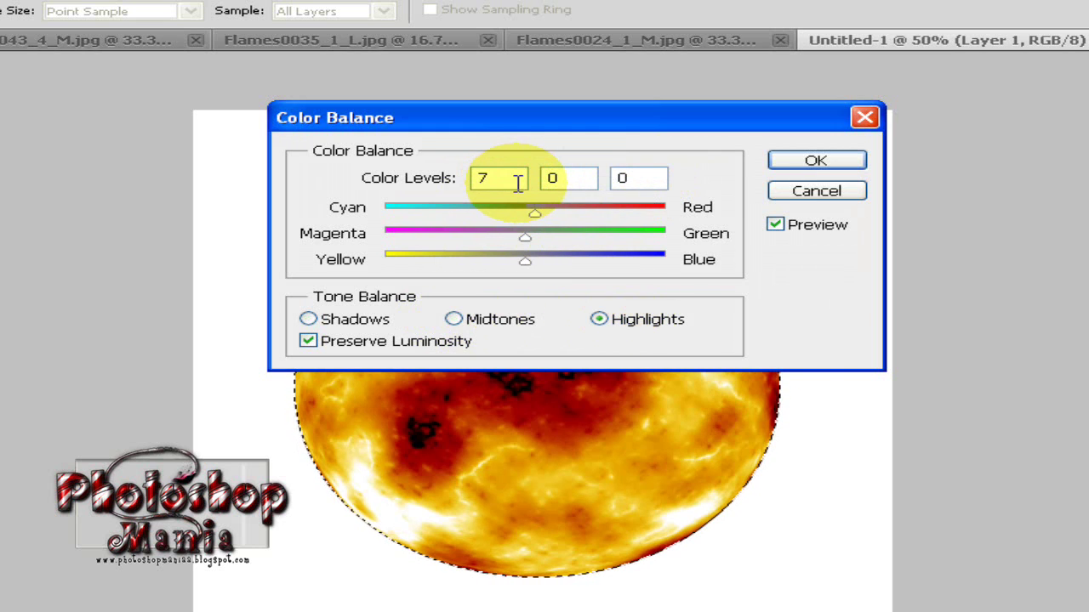
pyautogui.write('0')
pyautogui.click(637, 177)
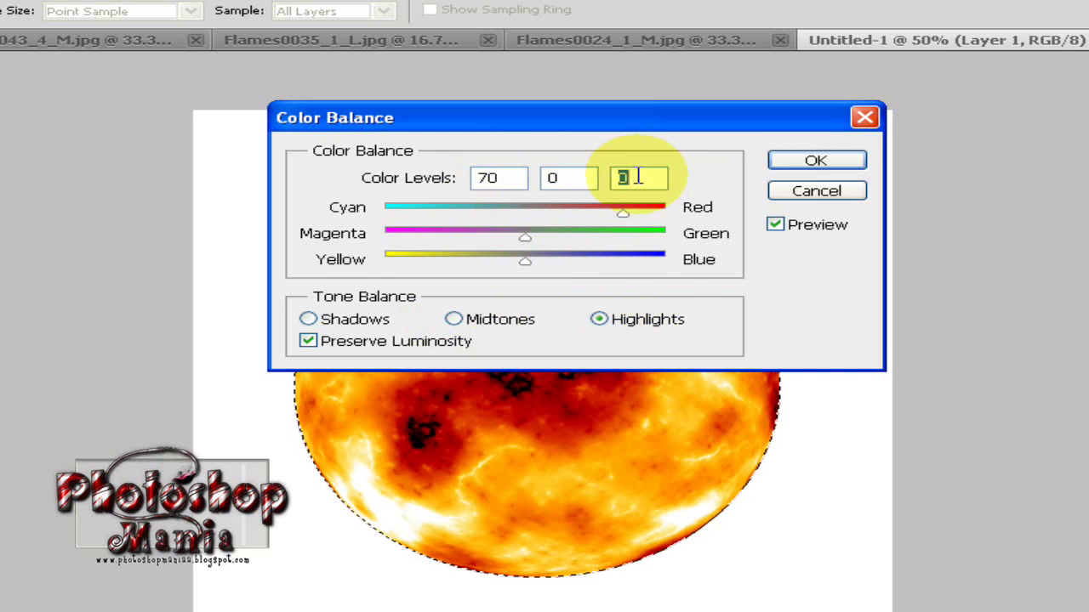
pyautogui.write('-15')
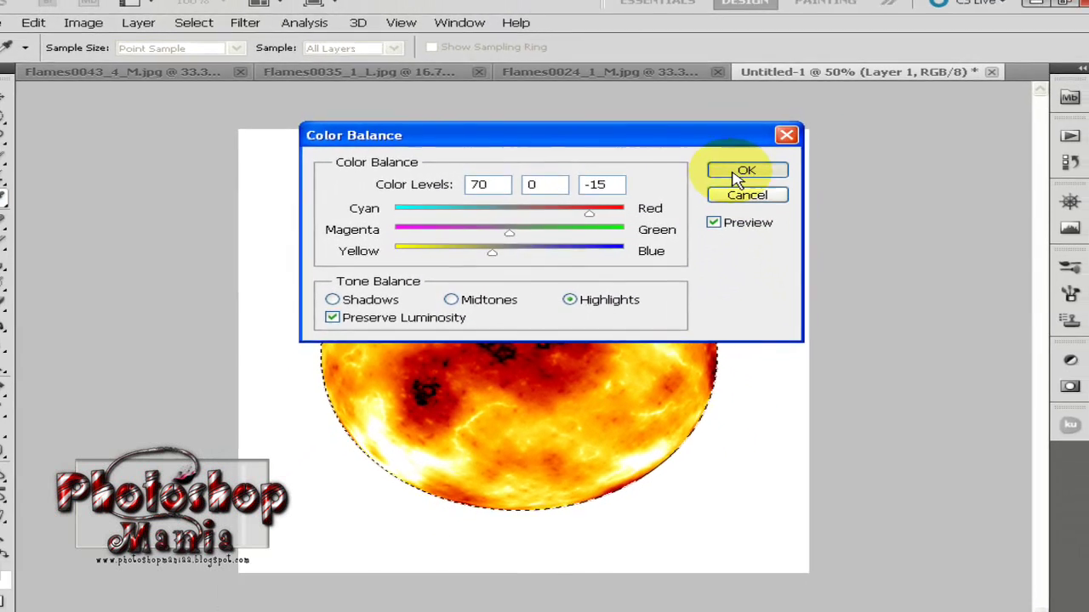
pyautogui.click(787, 166)
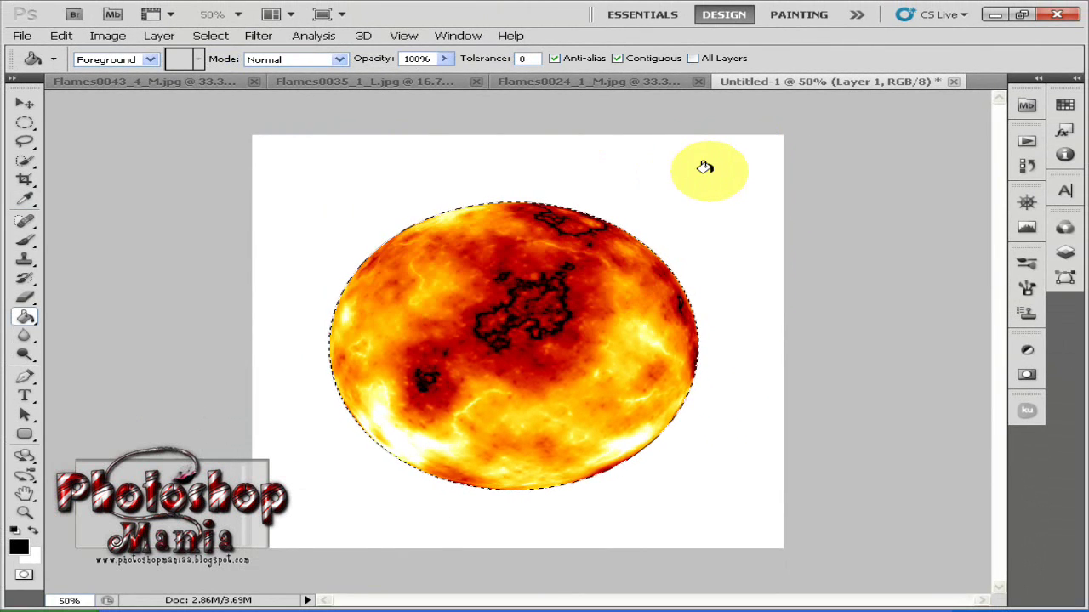
# Sharpen the fiery sphere with Unsharp Mask at amount 300%, radius 3.0 pixels and threshold 15 levels.
pyautogui.click(258, 36)
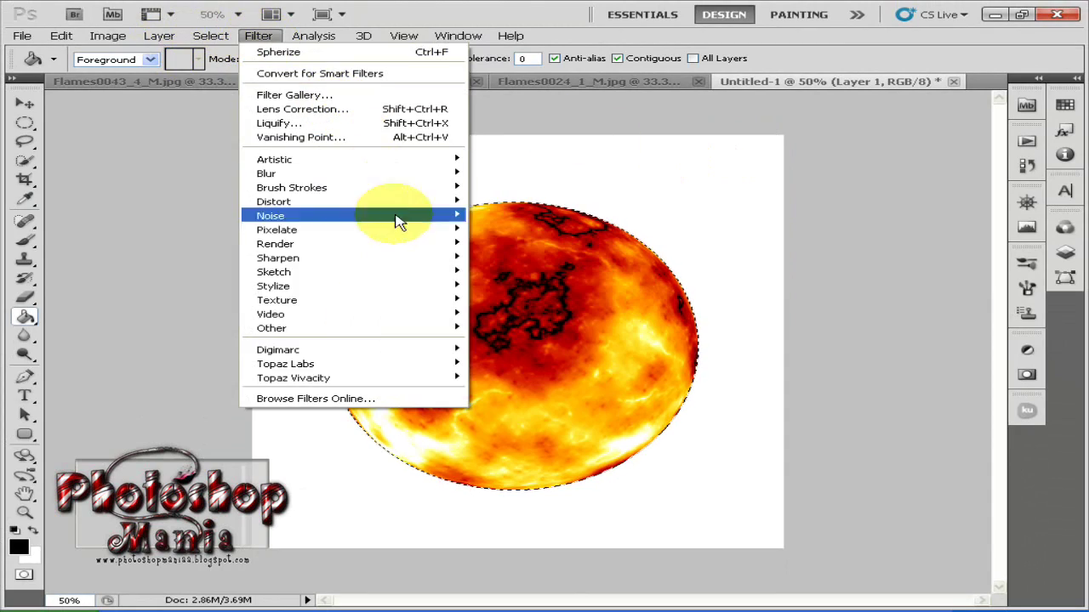
pyautogui.moveTo(450, 258)
pyautogui.click(515, 315)
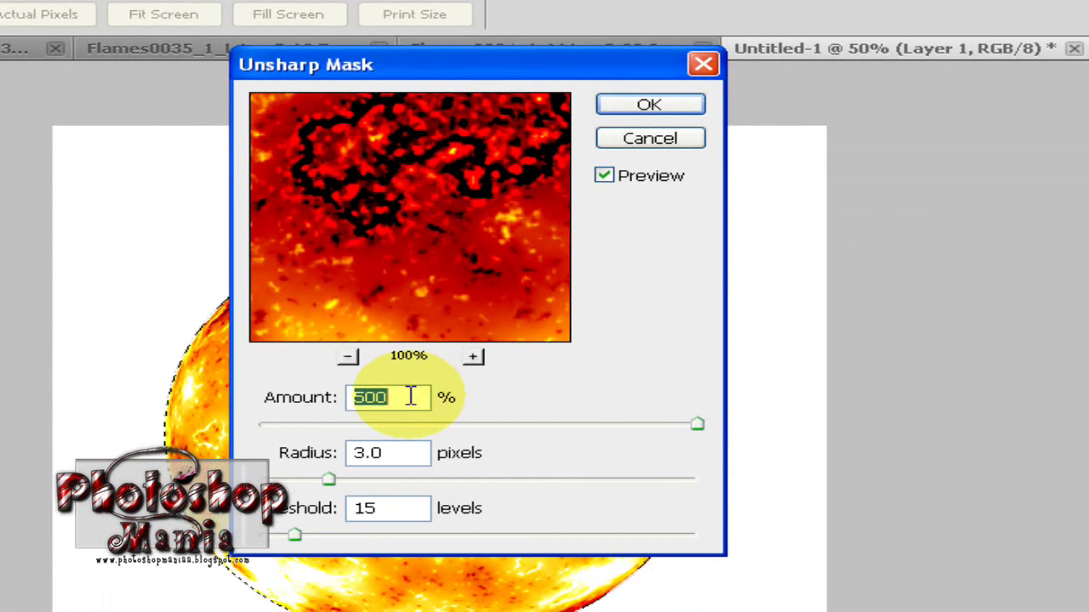
pyautogui.write('3')
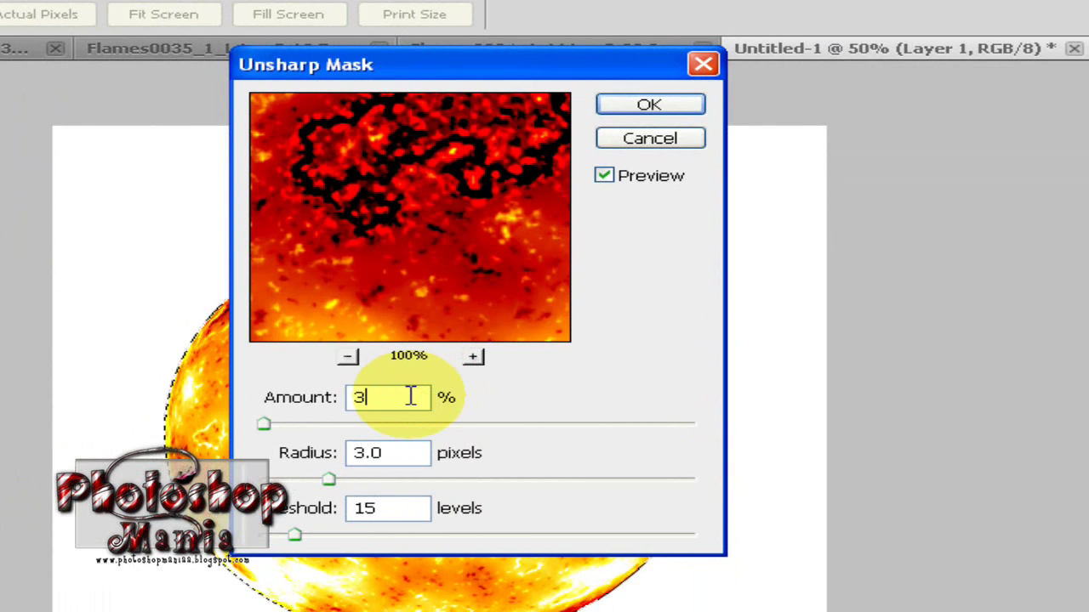
pyautogui.write('00')
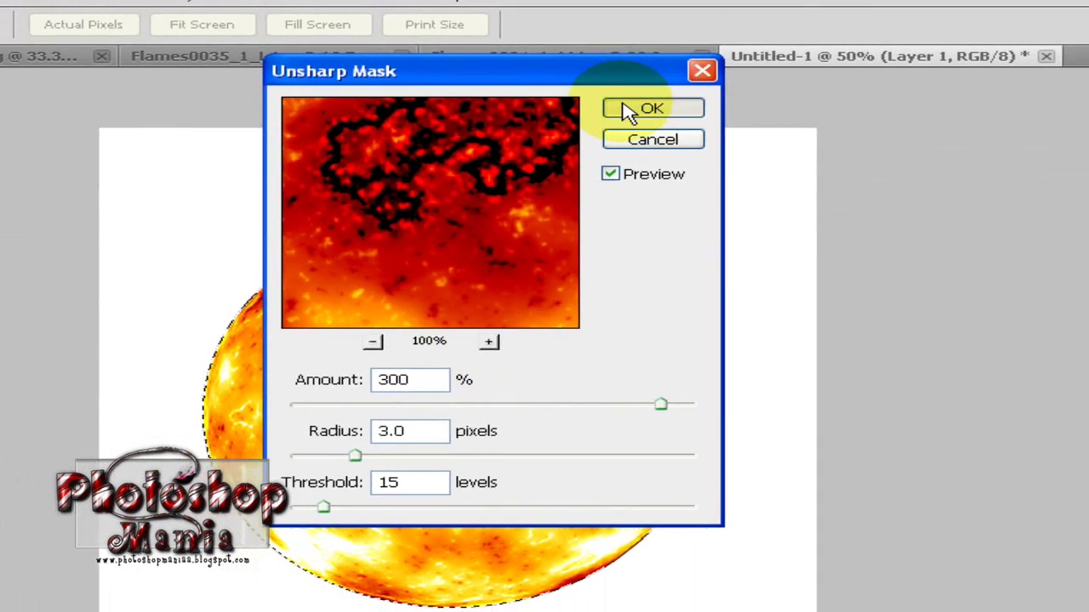
pyautogui.click(649, 104)
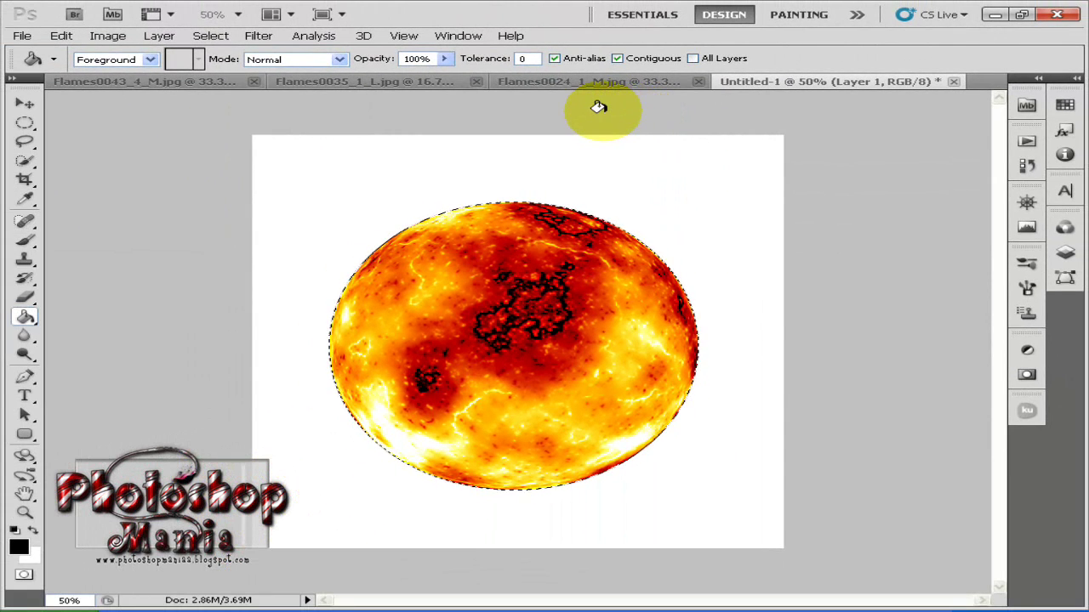
# With the selection cleared, fill the Background layer with black and add a black-filled layer directly above it.
pyautogui.click(1065, 254)
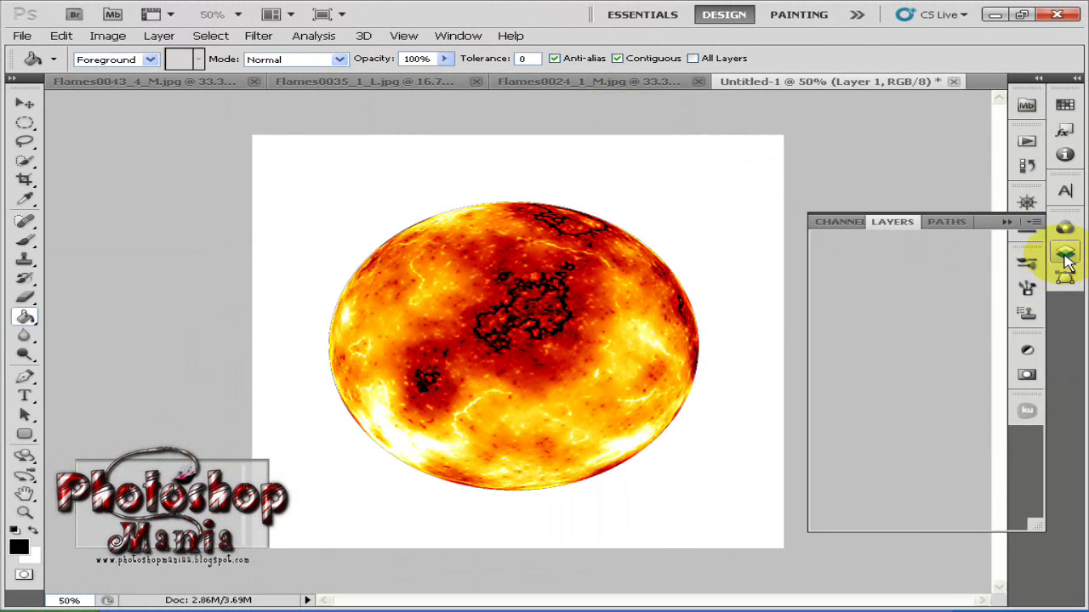
pyautogui.click(933, 331)
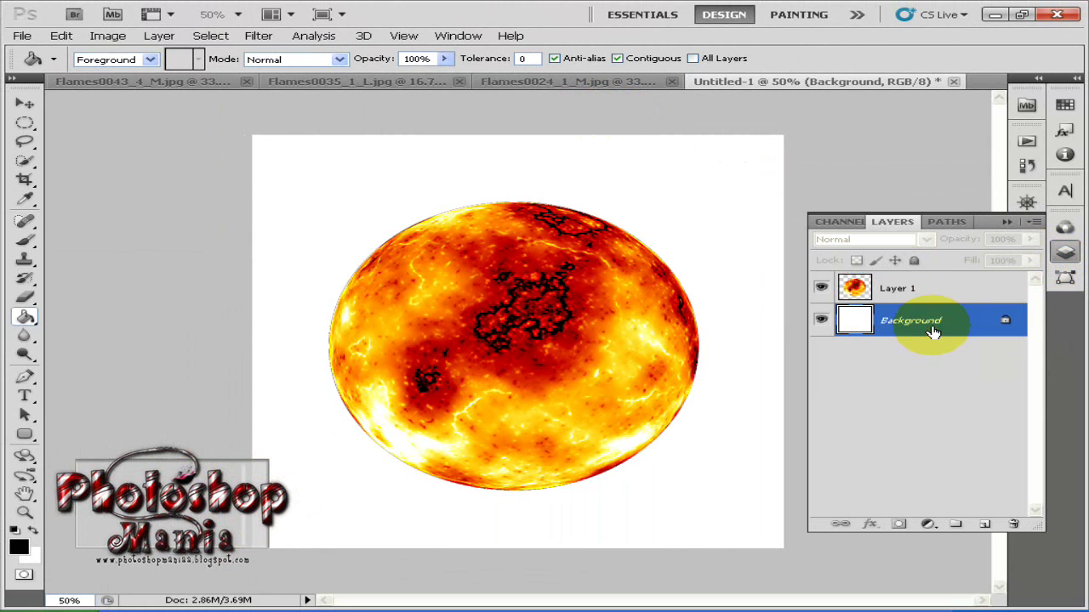
pyautogui.click(299, 290)
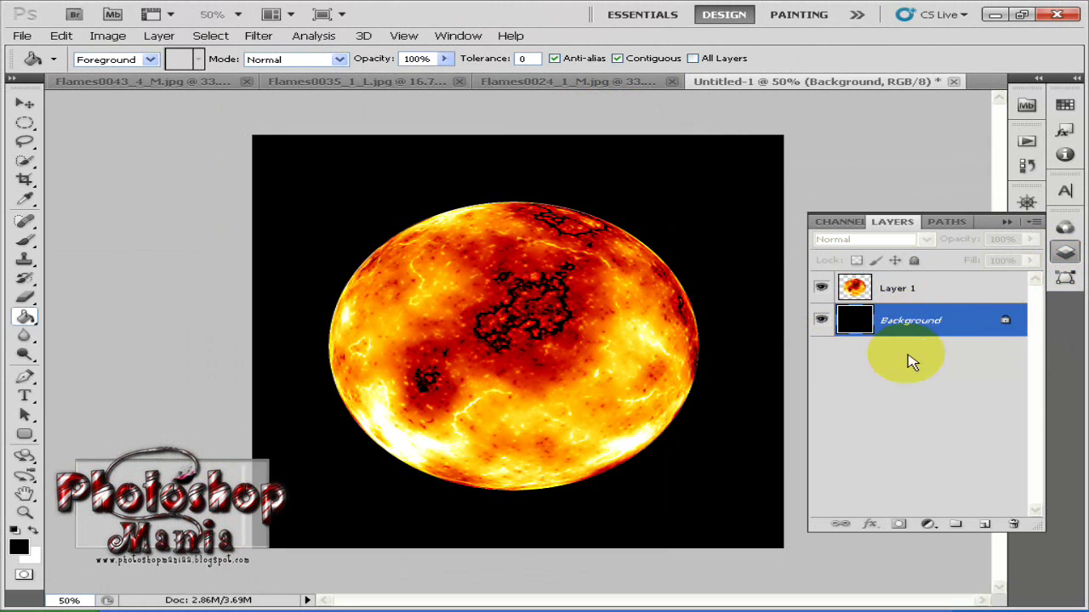
pyautogui.click(985, 524)
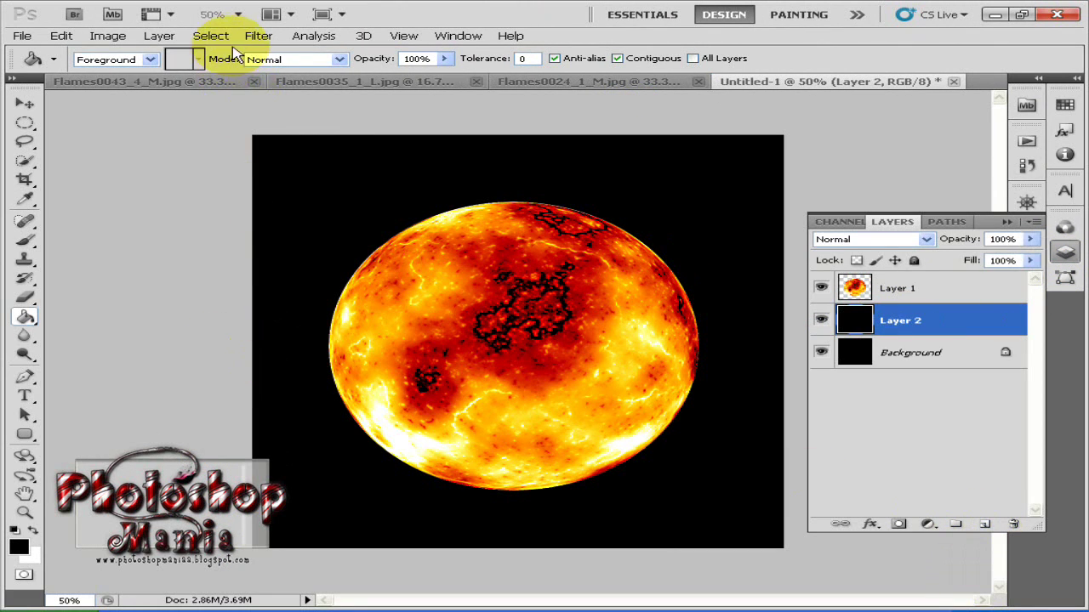
# Add 20% monochromatic Gaussian noise to Layer 2 as a base for the stars.
pyautogui.click(258, 35)
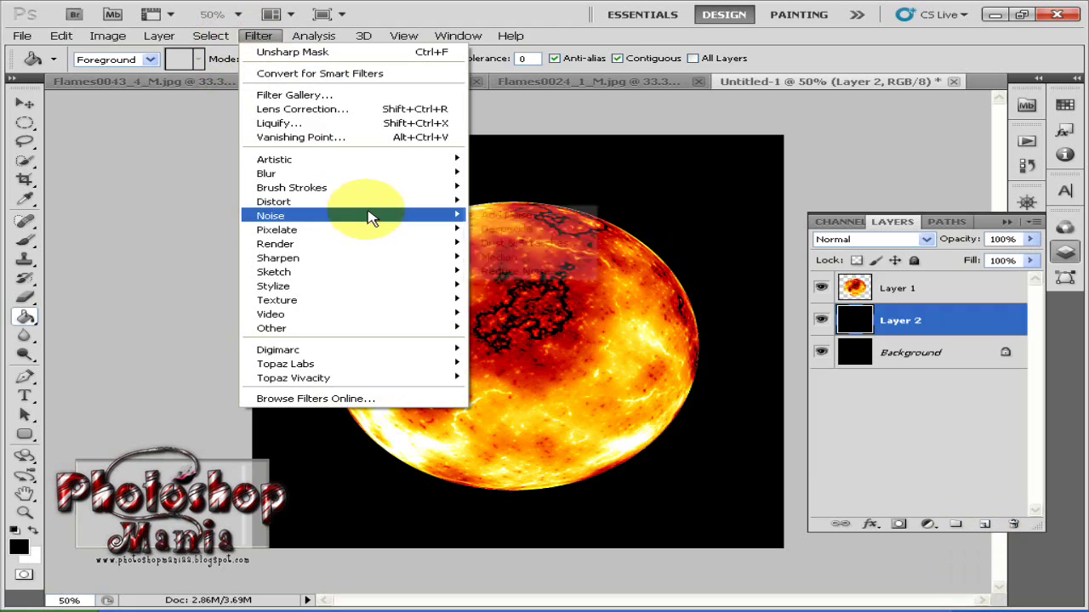
pyautogui.moveTo(369, 215)
pyautogui.click(500, 216)
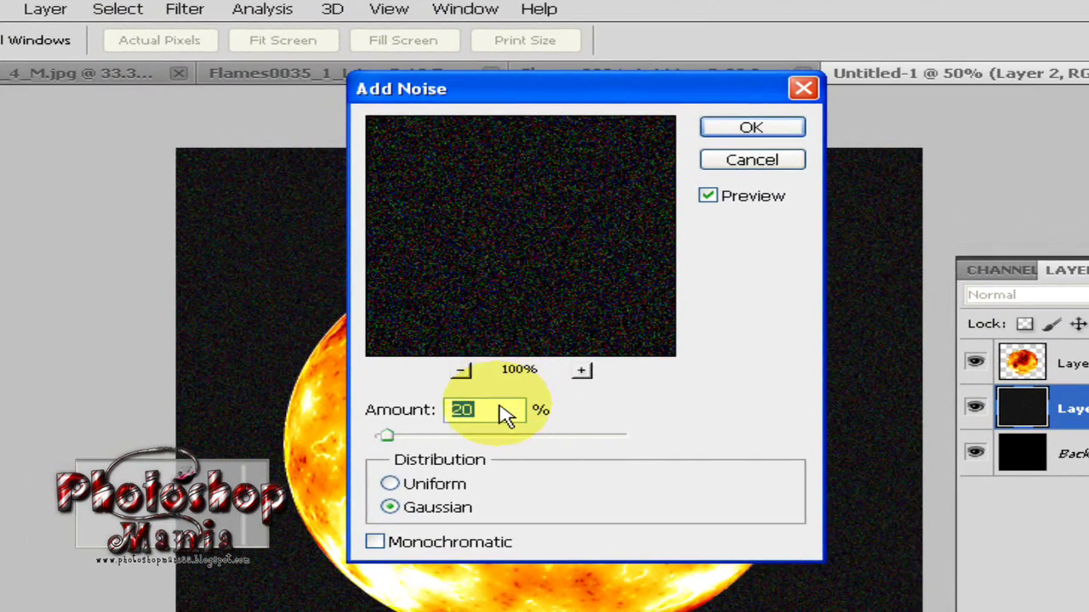
pyautogui.click(397, 549)
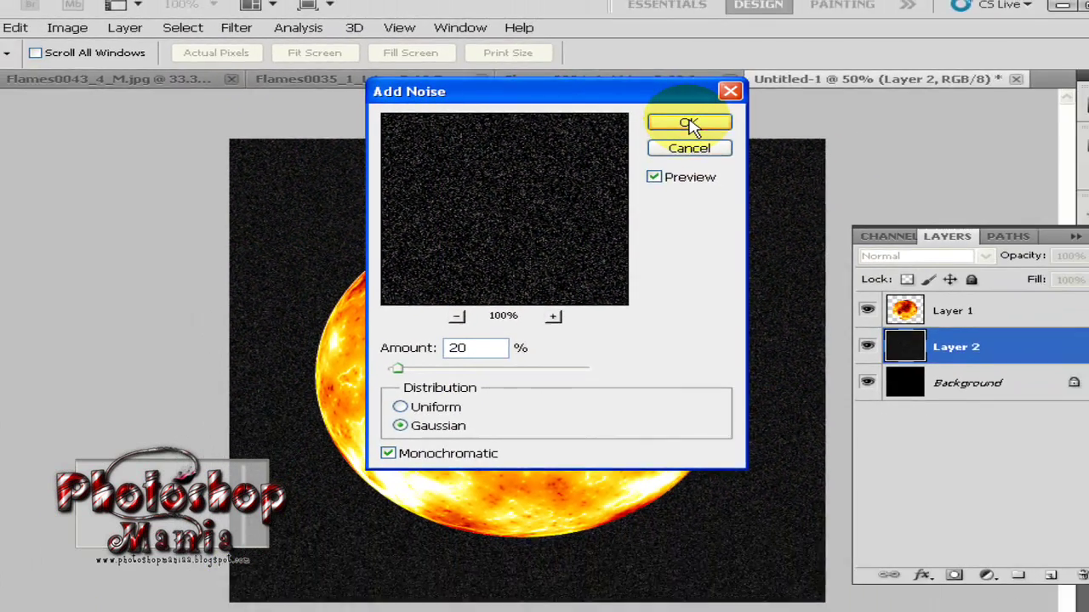
pyautogui.click(689, 124)
pyautogui.press('g')
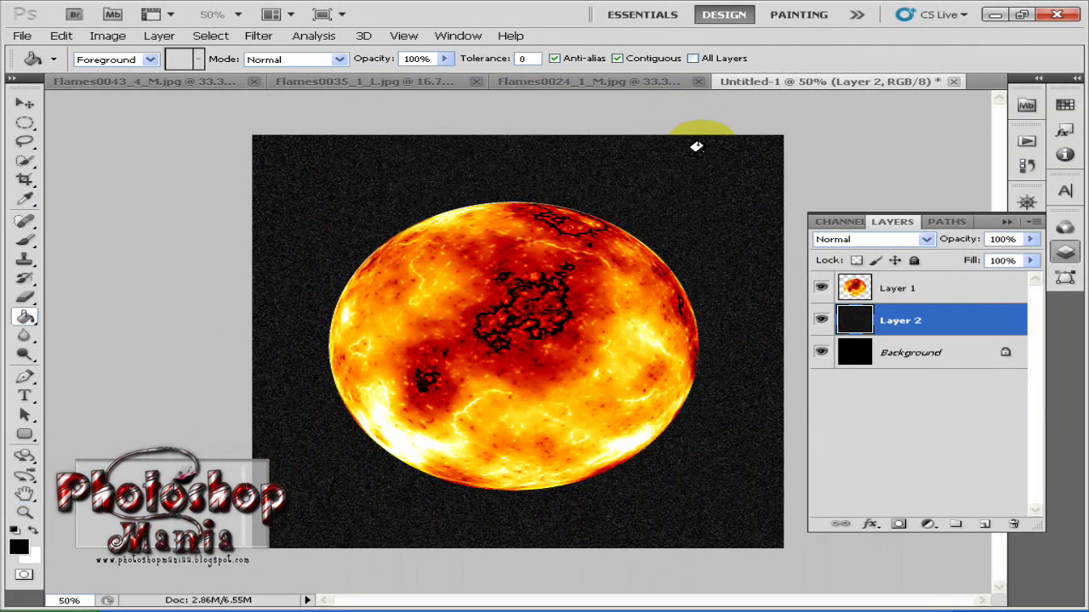
# Add a layer mask to Layer 2 and paint black over the noise with the 300-pixel brush at 40% opacity.
pyautogui.click(899, 524)
pyautogui.click(25, 240)
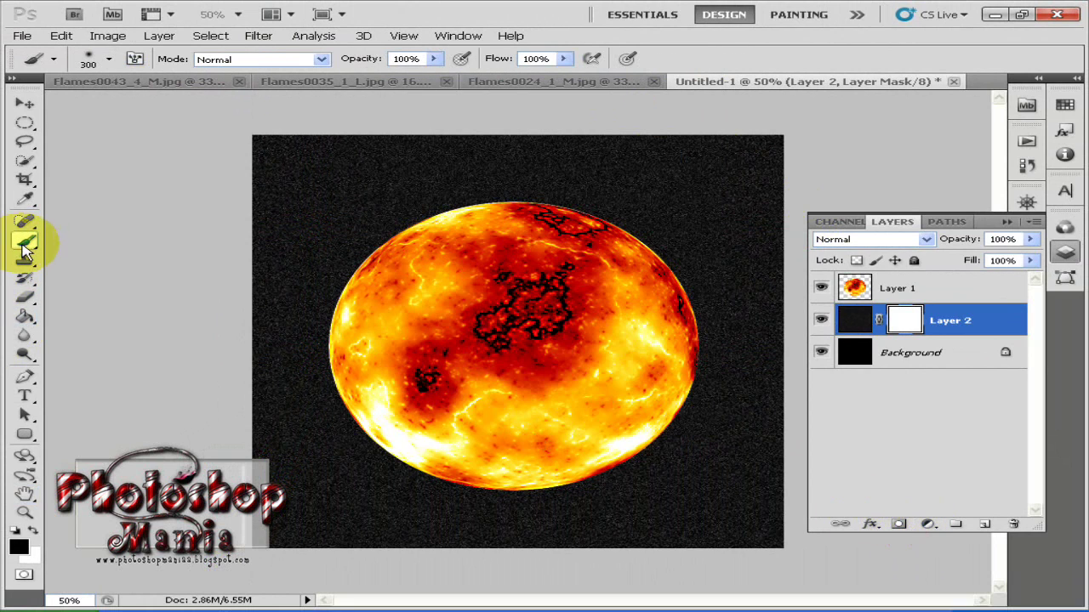
pyautogui.moveTo(374, 59); pyautogui.dragTo(306, 63)
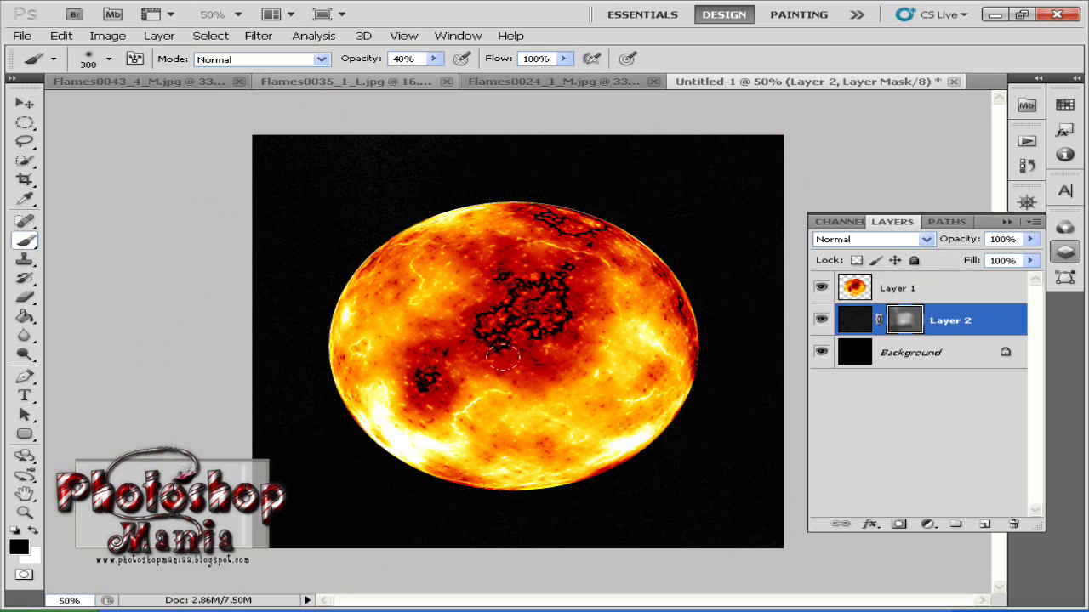
# Duplicate Layer 1, which holds the fiery sphere.
pyautogui.click(901, 291)
pyautogui.moveTo(904, 294); pyautogui.dragTo(987, 530)
pyautogui.moveTo(986, 524); pyautogui.dragTo(985, 524)
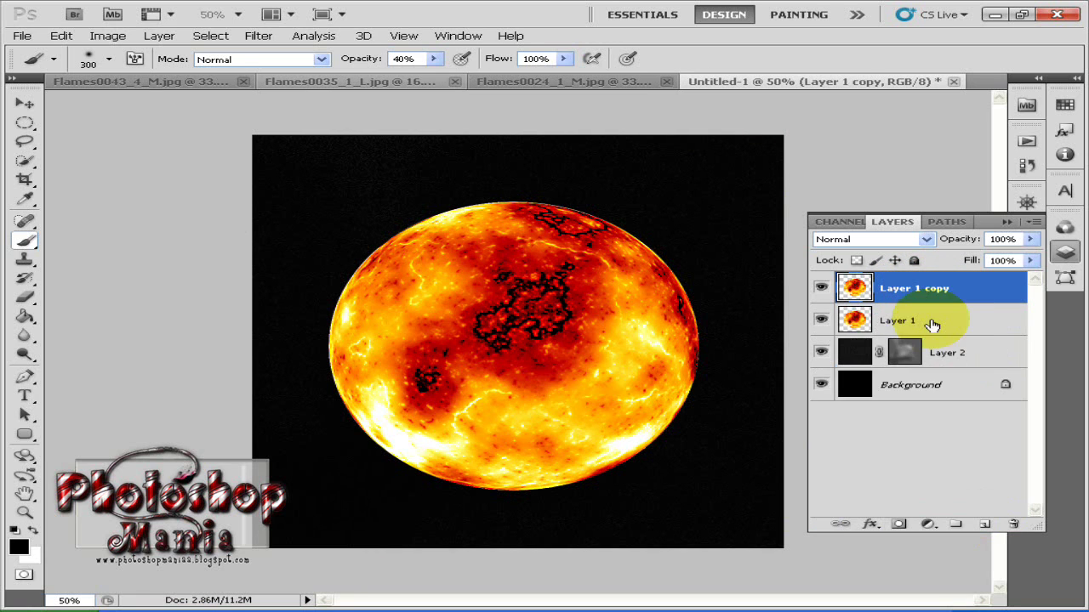
# Apply a Gaussian Blur with a 70-pixel radius to the original Layer 1 to create a glow behind the sphere.
pyautogui.click(939, 328)
pyautogui.click(258, 35)
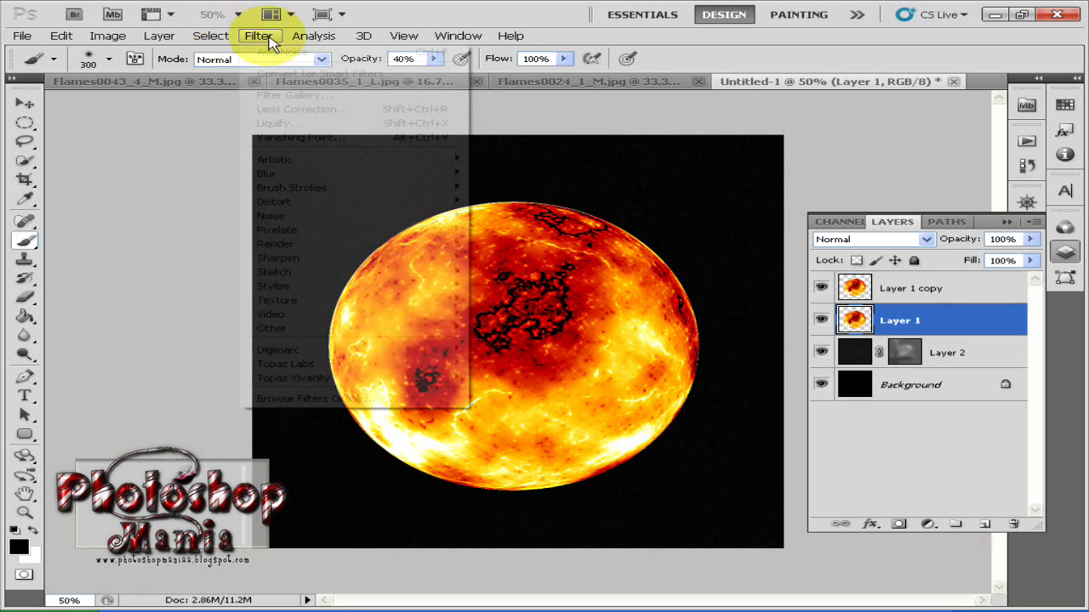
pyautogui.moveTo(430, 174)
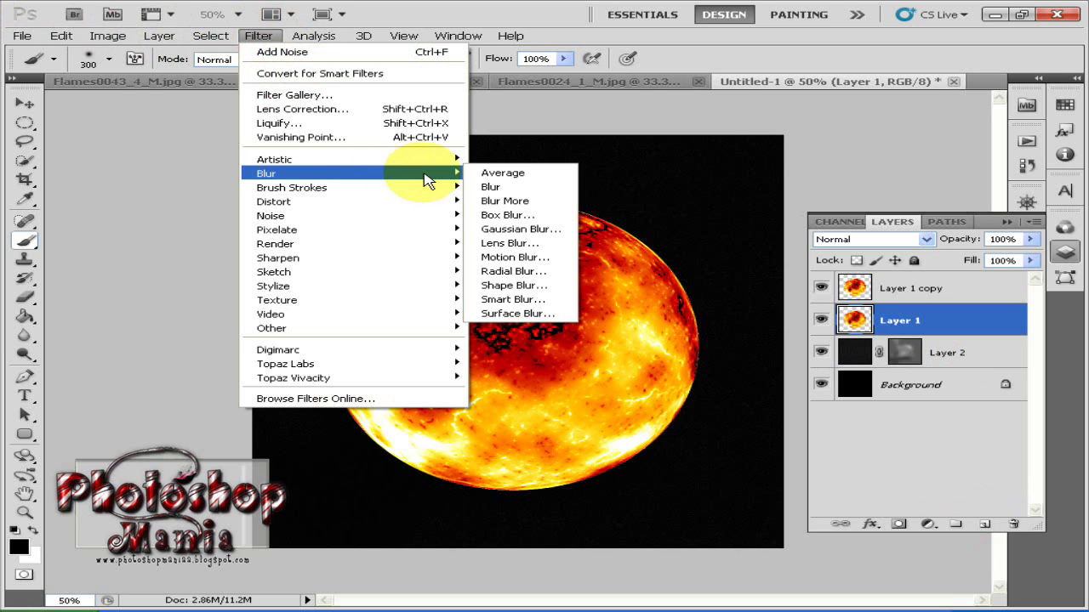
pyautogui.click(514, 229)
pyautogui.write('7')
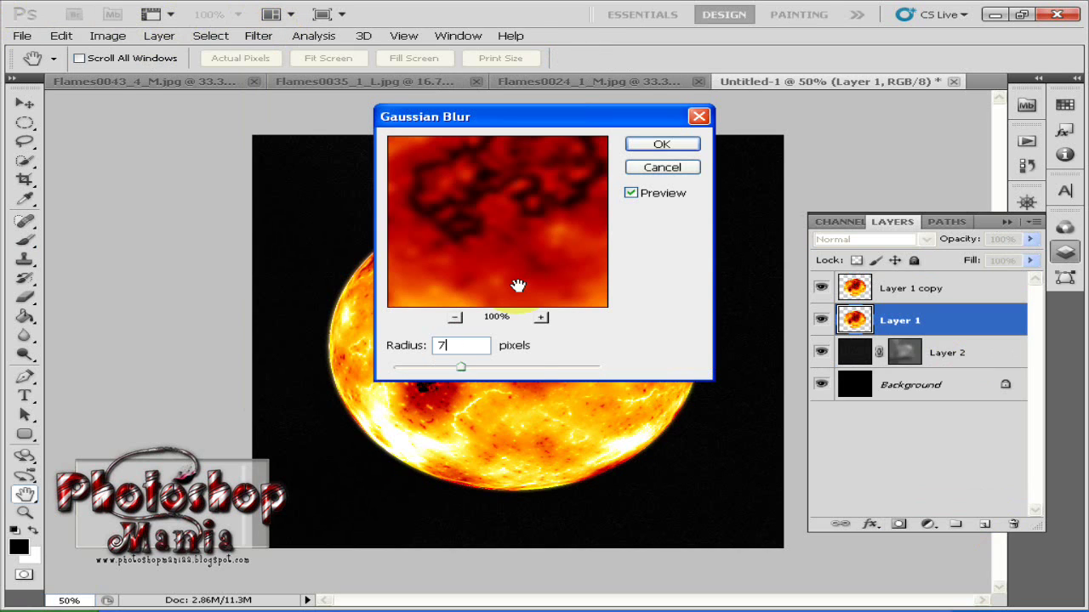
pyautogui.write('0')
pyautogui.click(659, 144)
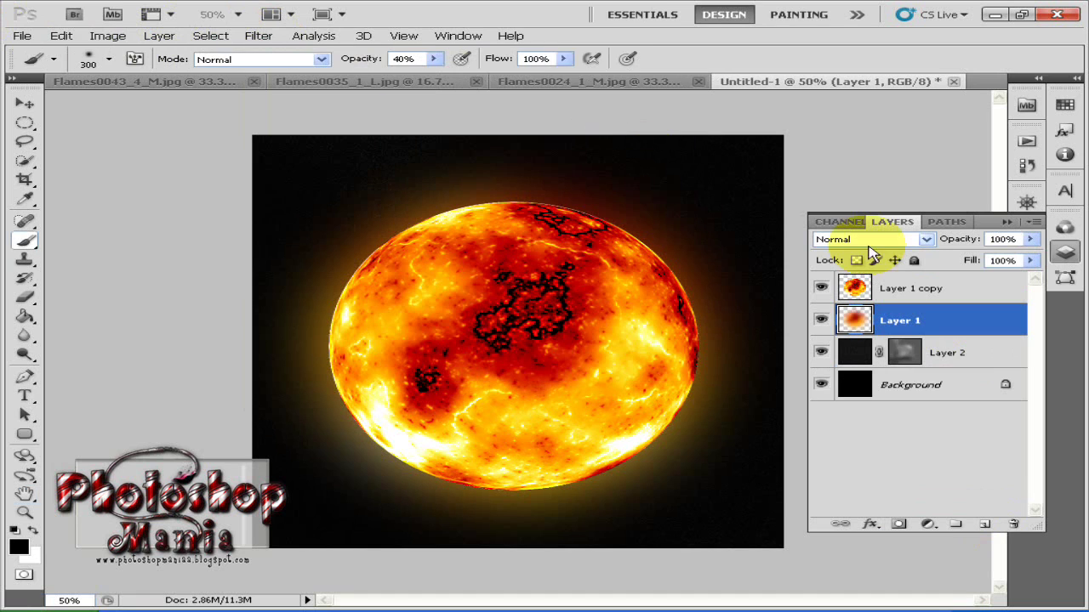
# Copy the Flames0035_1_L.jpg image into the planet document as a new layer above Layer 1 copy.
pyautogui.click(856, 287)
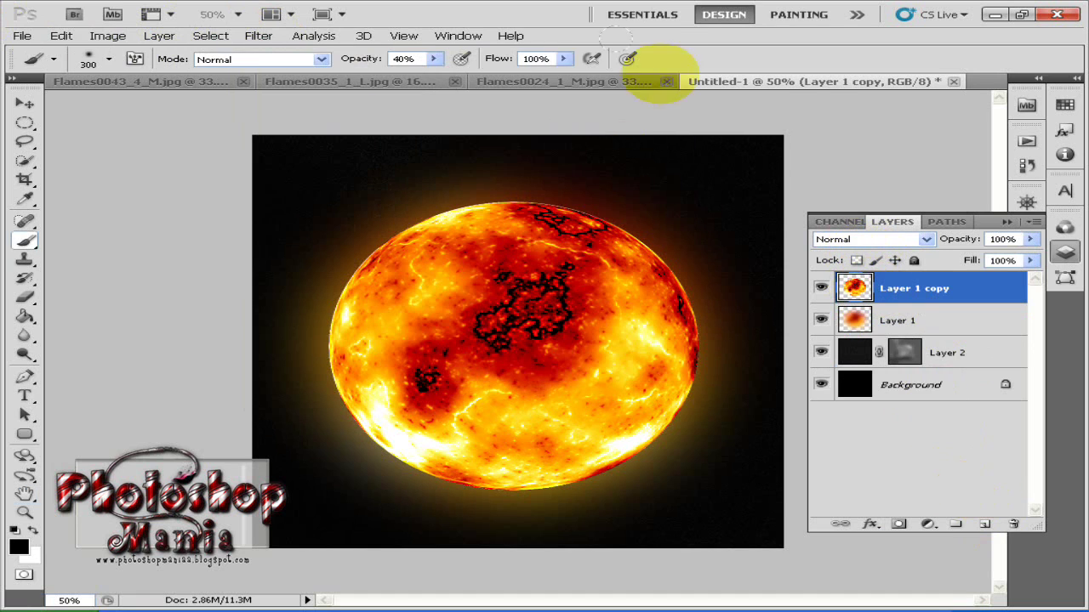
pyautogui.click(217, 82)
pyautogui.click(425, 82)
pyautogui.press('v')
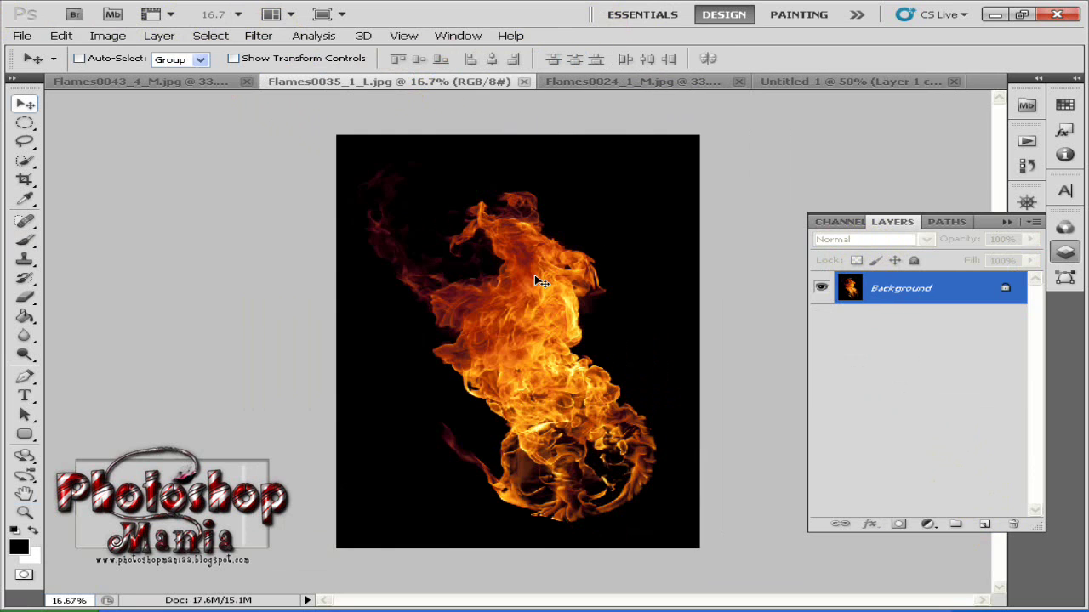
pyautogui.click(807, 82)
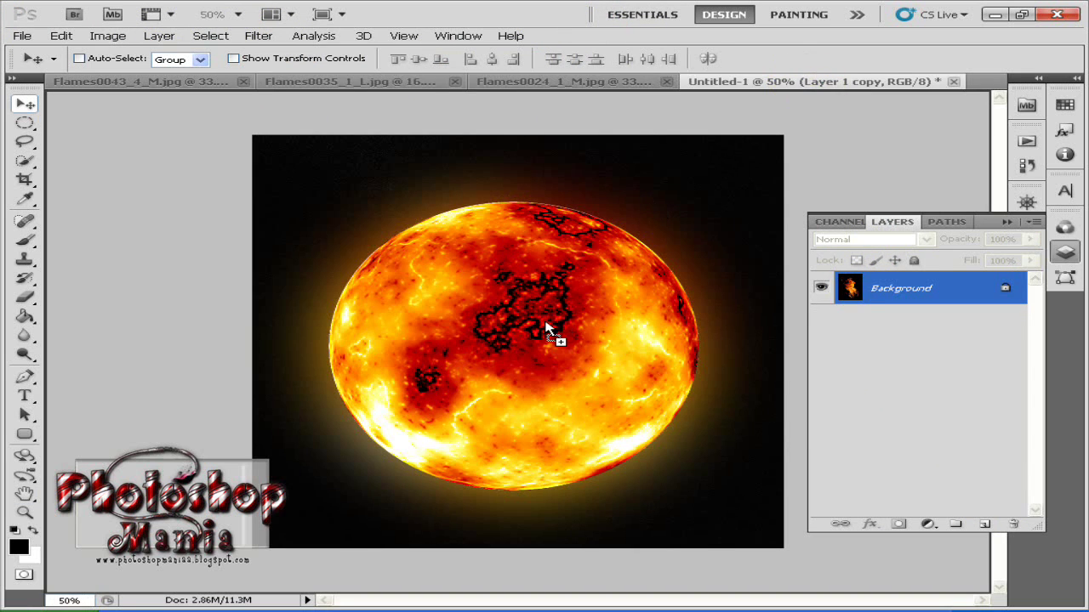
pyautogui.moveTo(546, 330); pyautogui.dragTo(549, 317)
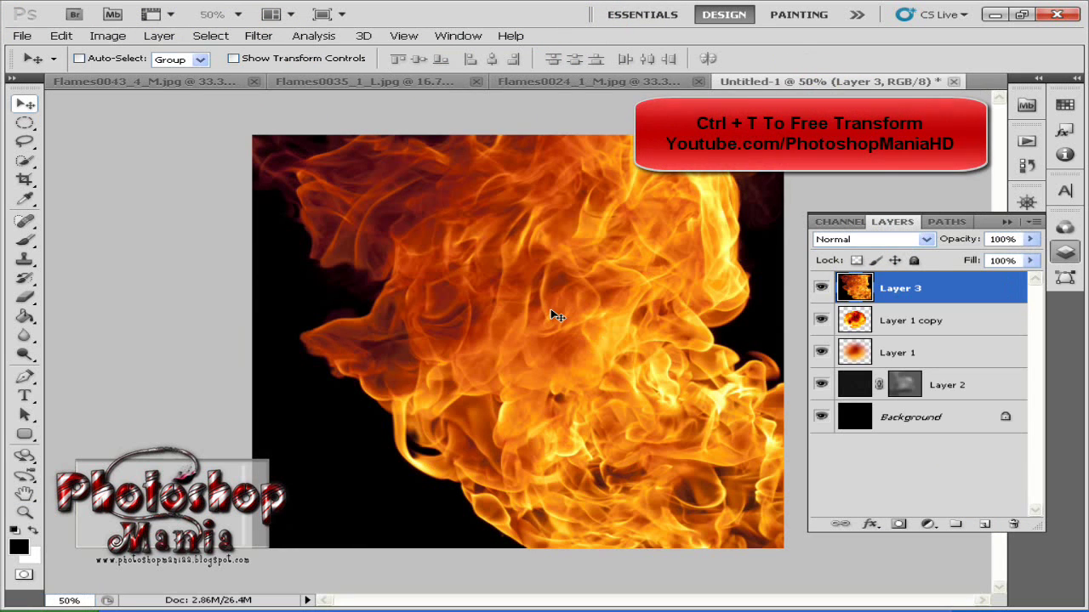
# Scale the flame image on Layer 3 proportionally to 25%.
pyautogui.hotkey('ctrl', 't')
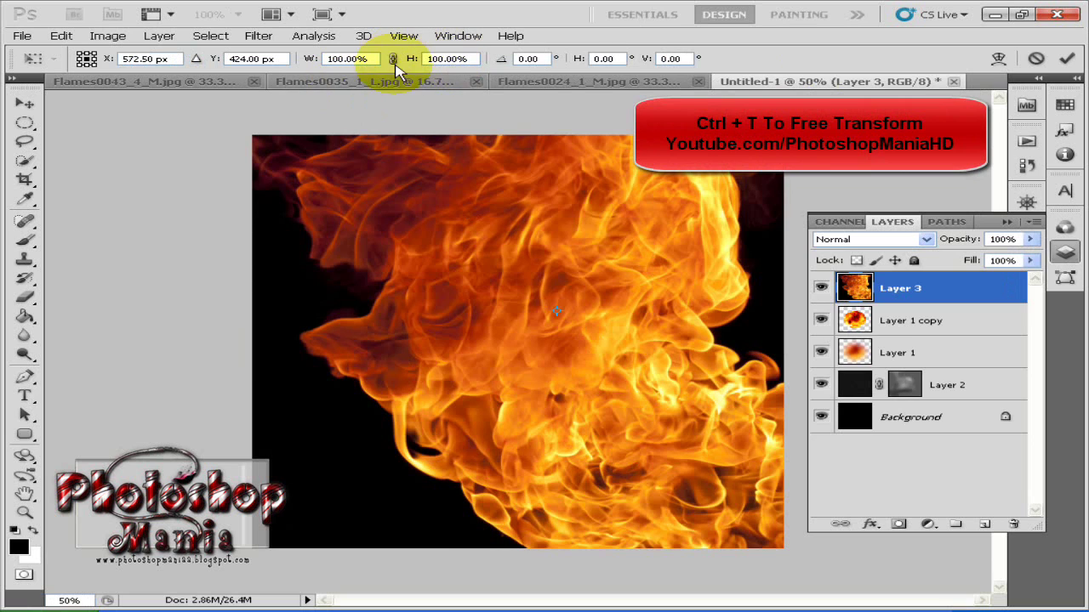
pyautogui.click(395, 59)
pyautogui.moveTo(415, 63); pyautogui.dragTo(342, 58)
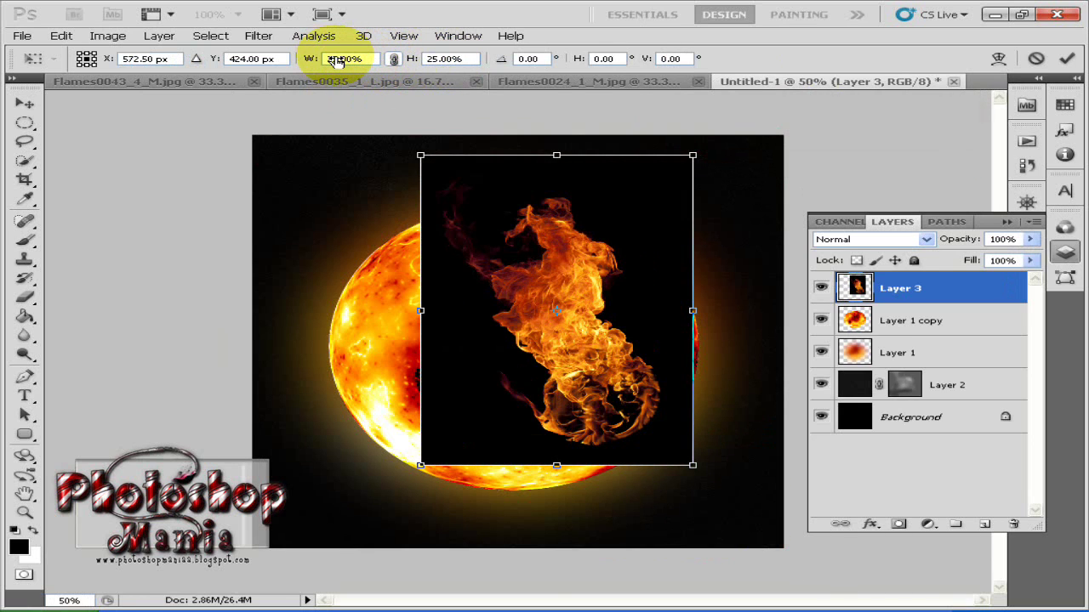
pyautogui.press('Return')
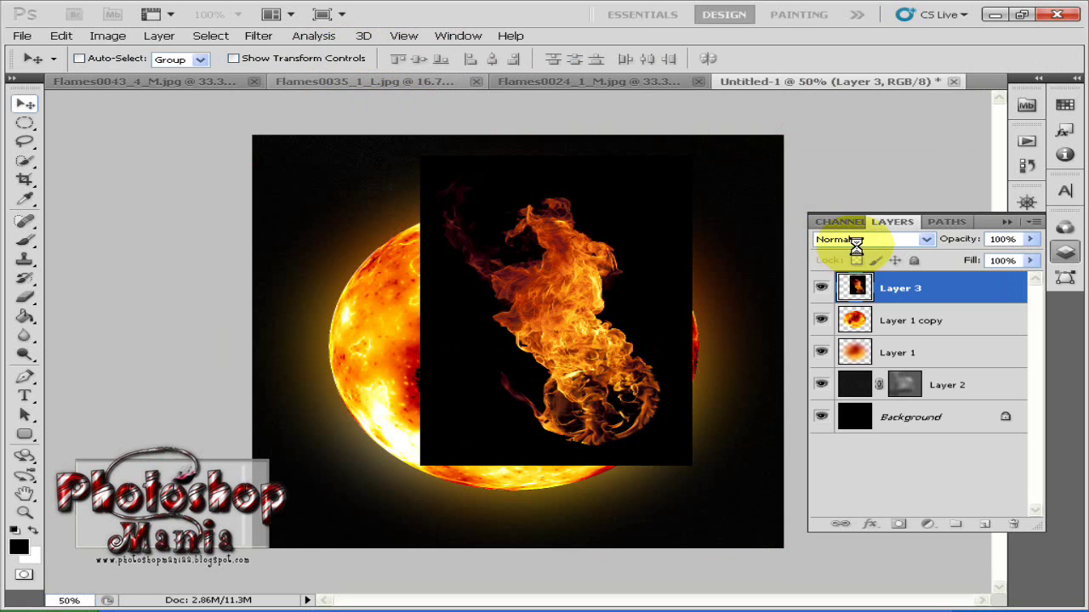
# Set Layer 3's blend mode to Screen and move its flames over the planet's upper middle.
pyautogui.click(926, 239)
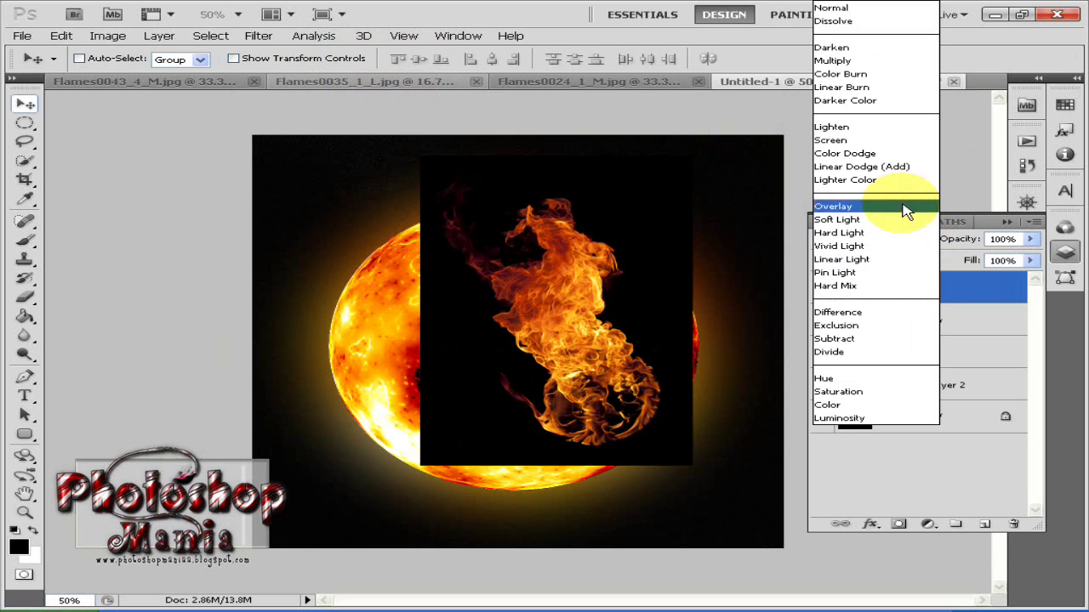
pyautogui.click(867, 140)
pyautogui.moveTo(557, 323); pyautogui.dragTo(500, 300)
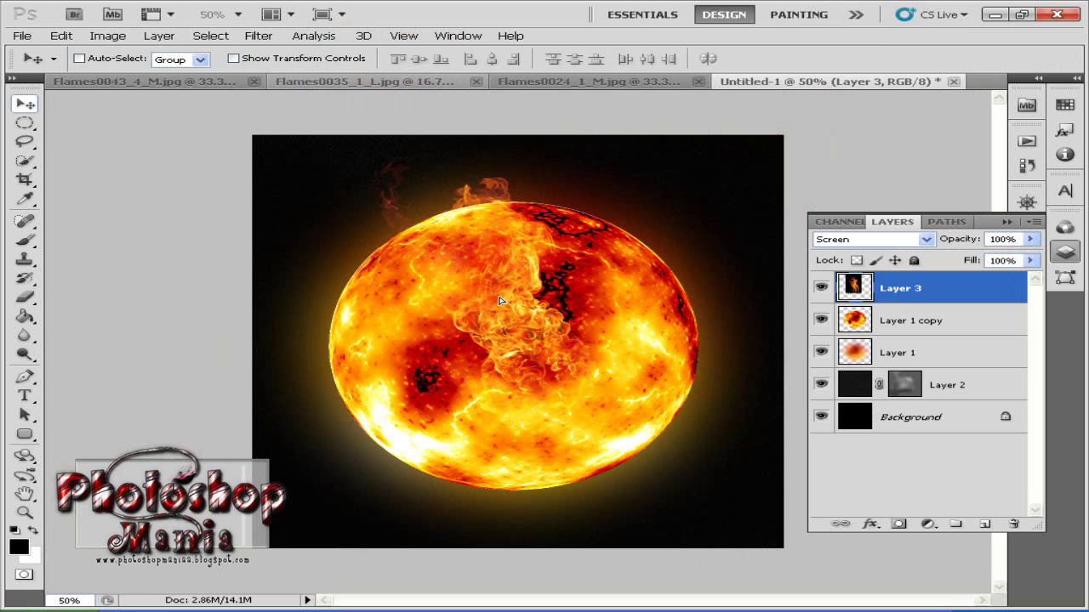
# Enlarge the Layer 3 flames proportionally to about 116% and reposition them so their tips rise above the planet's top edge.
pyautogui.hotkey('ctrl', 't')
pyautogui.moveTo(620, 444); pyautogui.dragTo(650, 471)
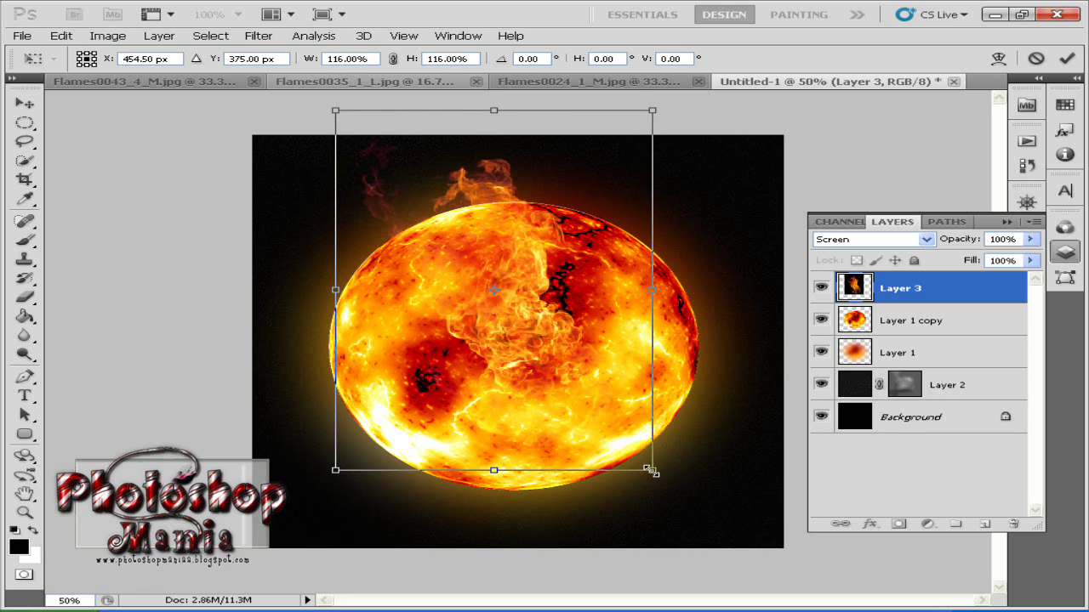
pyautogui.press('Return')
pyautogui.moveTo(516, 369)
pyautogui.mouseDown()
pyautogui.moveTo(527, 406)
pyautogui.moveTo(522, 379)
pyautogui.mouseUp()
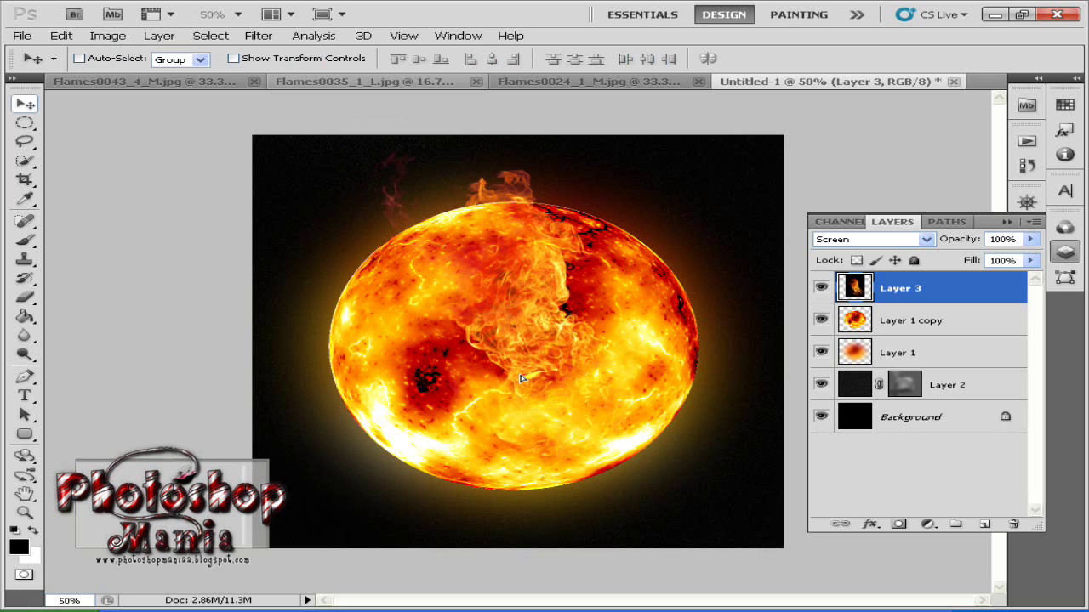
# Apply the Spherize filter to Layer 3 at 50% in Normal mode and shift the flames toward the planet's upper left.
pyautogui.click(258, 36)
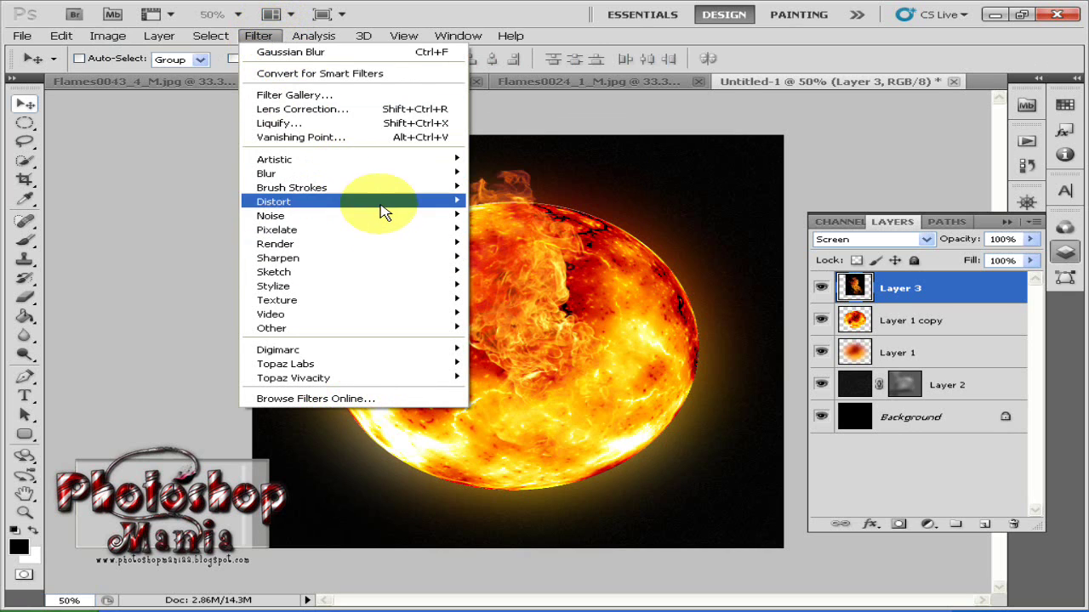
pyautogui.moveTo(381, 206)
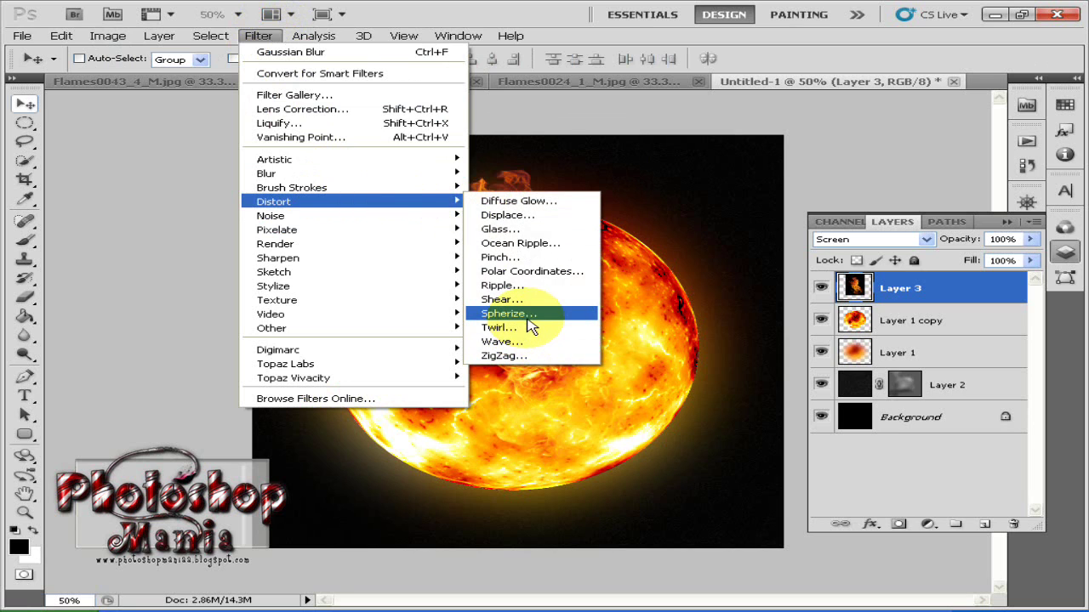
pyautogui.click(509, 314)
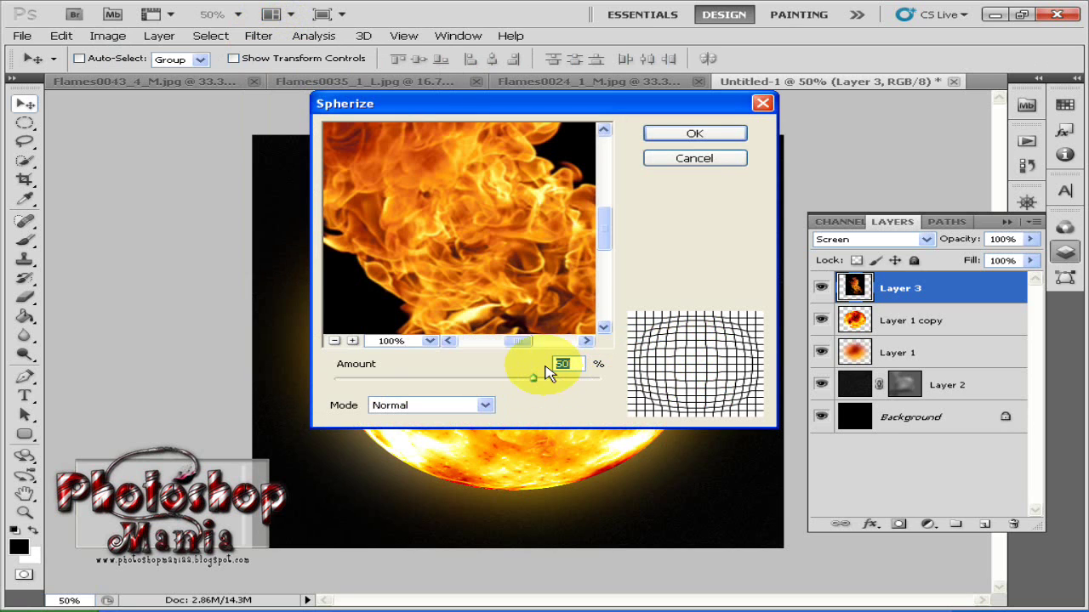
pyautogui.click(720, 137)
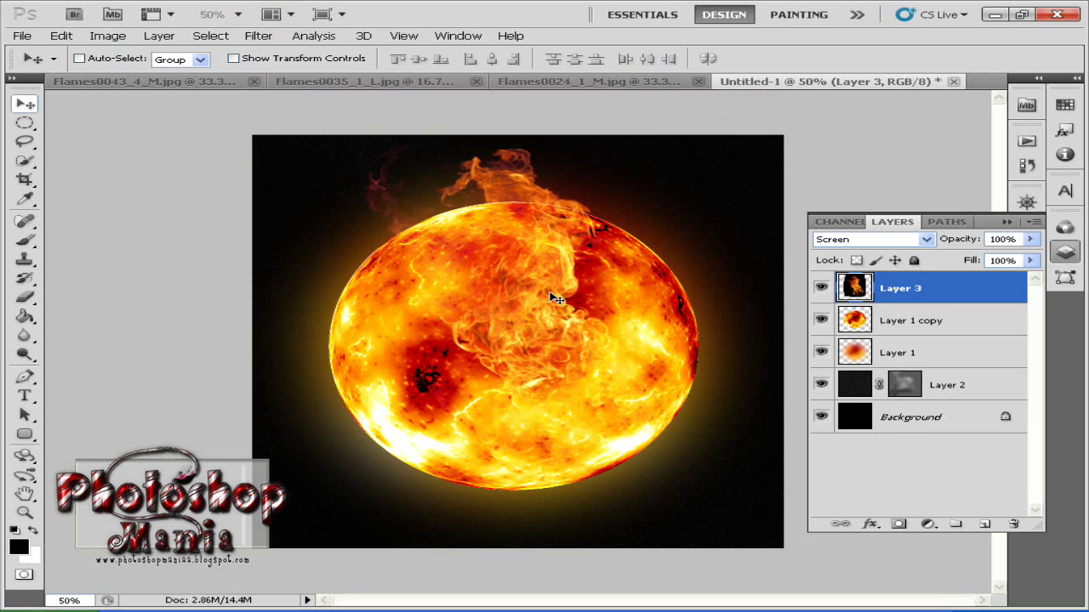
pyautogui.moveTo(557, 299)
pyautogui.mouseDown()
pyautogui.moveTo(526, 296)
pyautogui.moveTo(545, 301)
pyautogui.mouseUp()
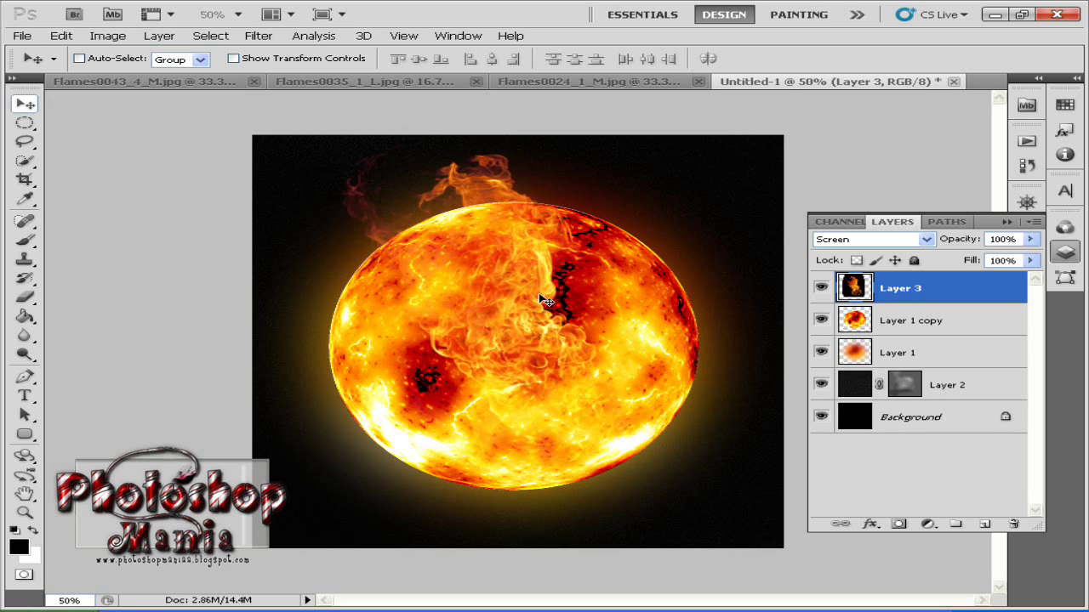
# Scale the Layer 3 flames down to about 92% and place them at the planet's upper-left edge.
pyautogui.hotkey('ctrl', 't')
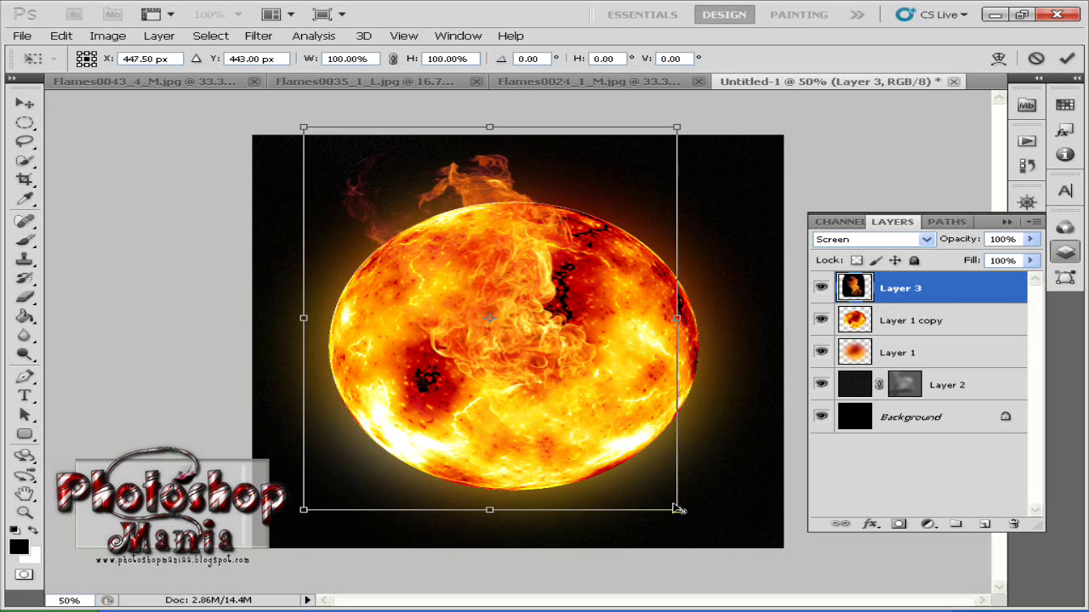
pyautogui.moveTo(677, 512); pyautogui.dragTo(665, 498)
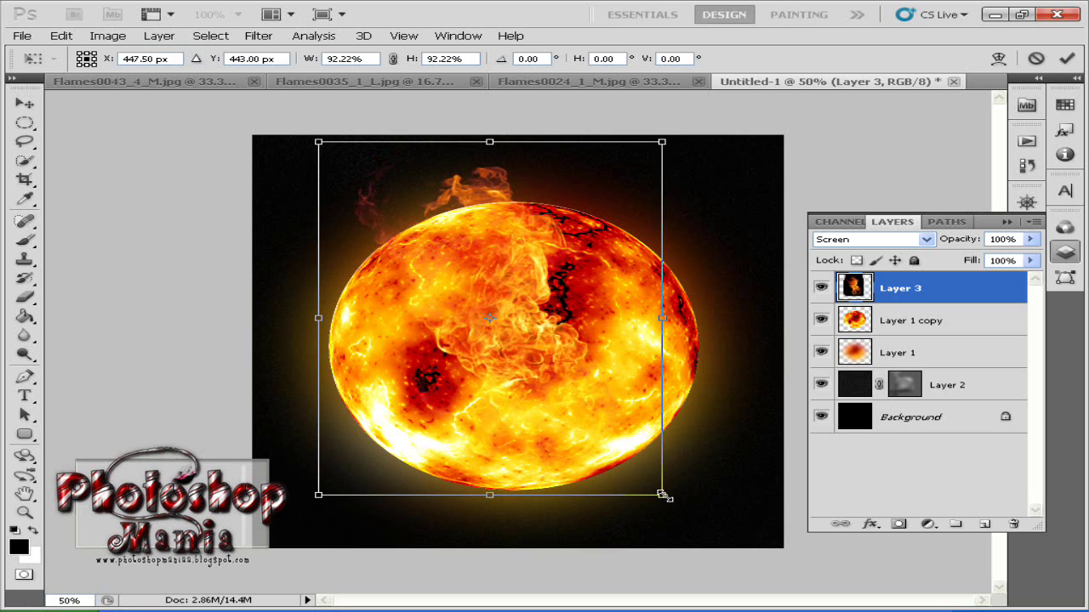
pyautogui.press('Return')
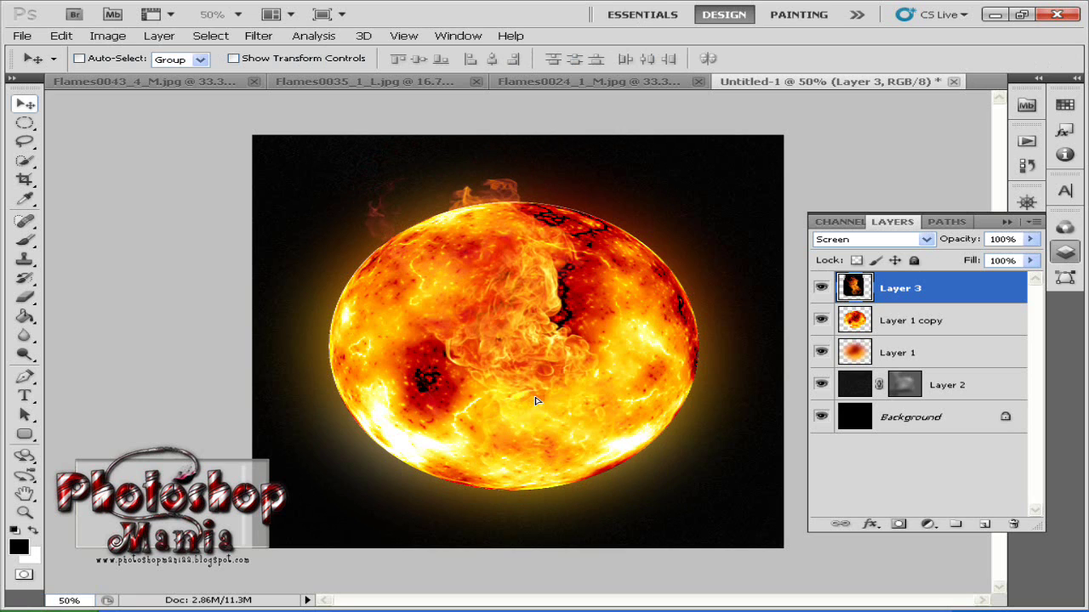
pyautogui.moveTo(528, 400); pyautogui.dragTo(508, 398)
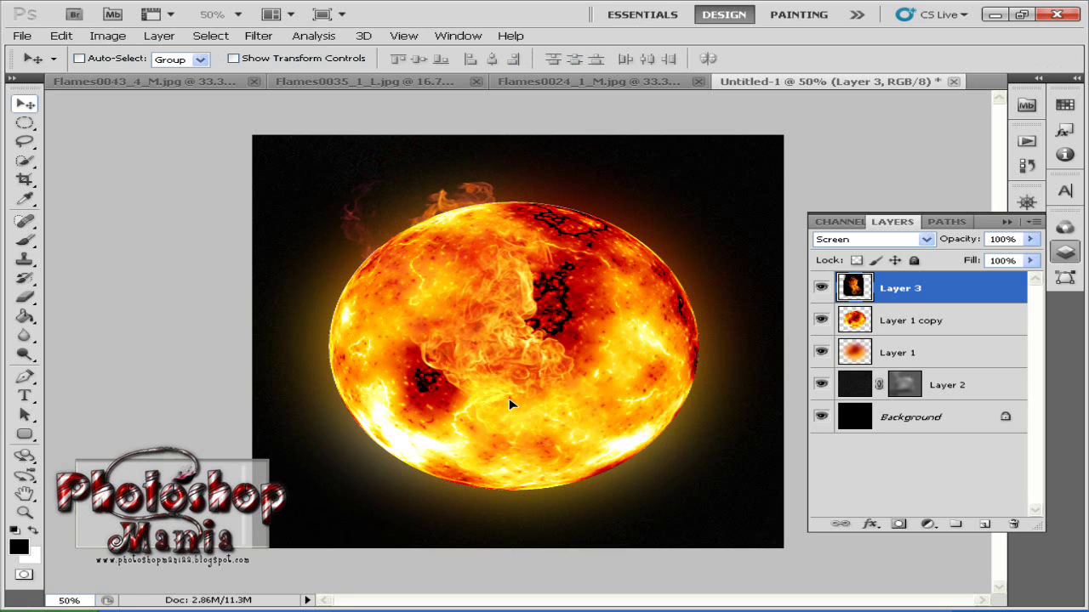
# Copy the Flames0035_1_L.jpg image into the planet document again as a new layer above Layer 3.
pyautogui.click(383, 82)
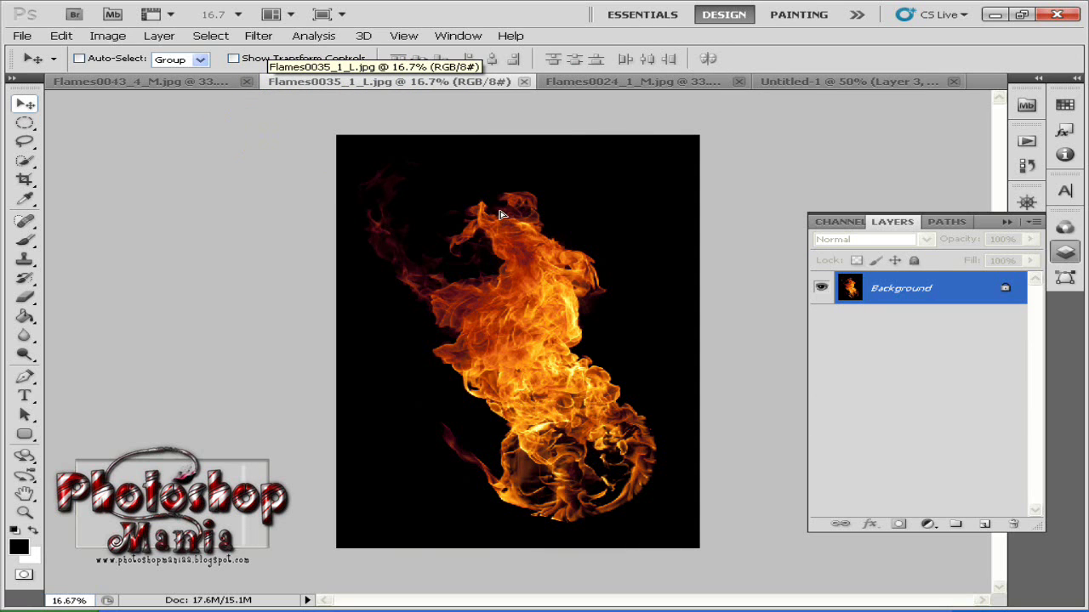
pyautogui.moveTo(562, 158); pyautogui.dragTo(675, 205)
pyautogui.moveTo(621, 294); pyautogui.dragTo(622, 287)
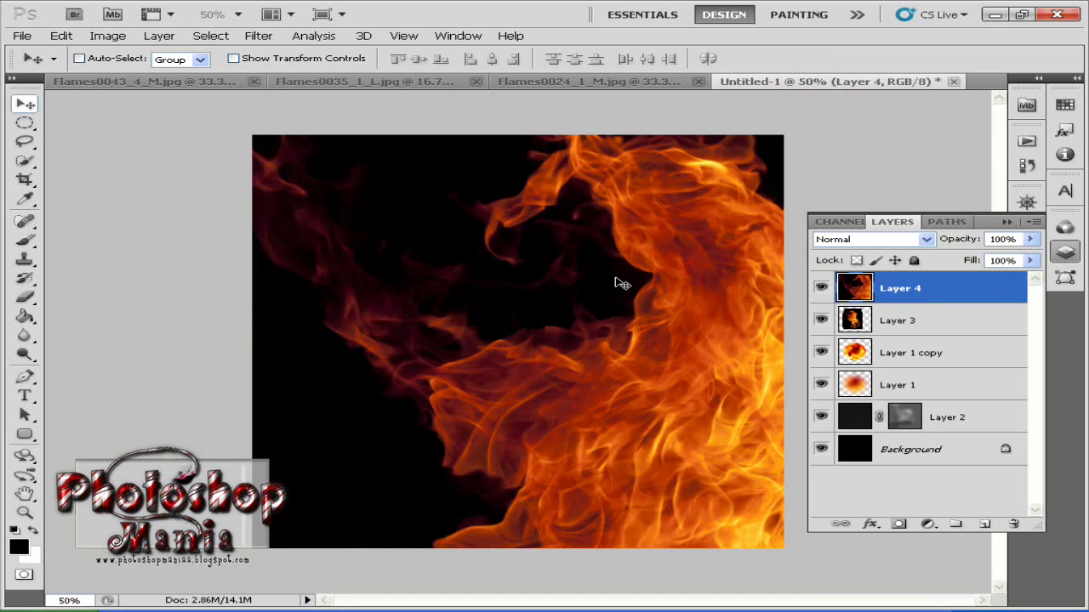
# Scale the flame image on Layer 4 proportionally to 29% and move it over the planet's right half.
pyautogui.hotkey('ctrl', 't')
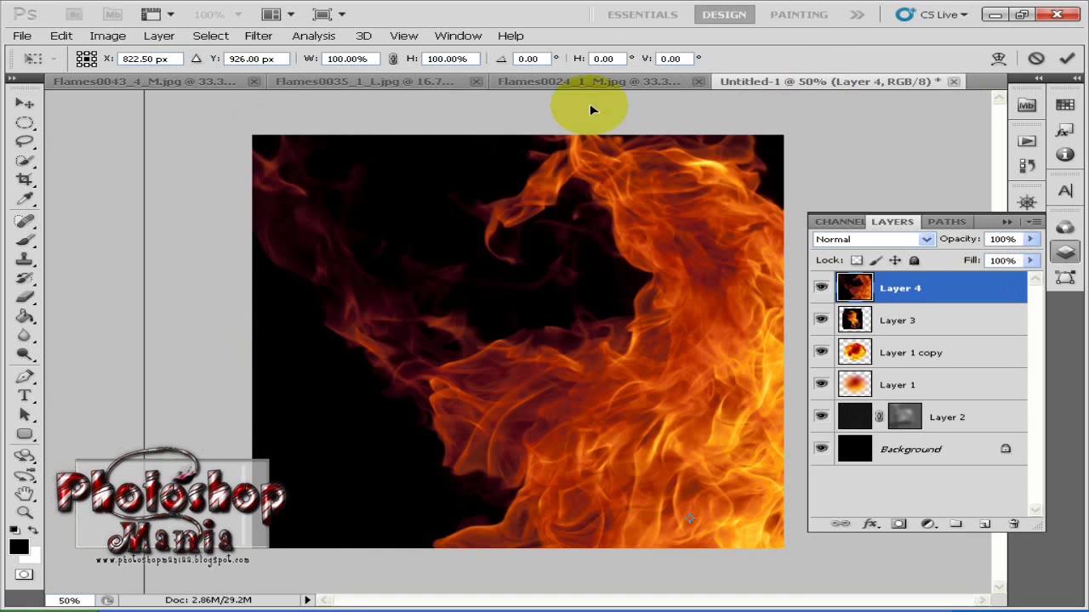
pyautogui.click(393, 59)
pyautogui.moveTo(412, 61); pyautogui.dragTo(339, 66)
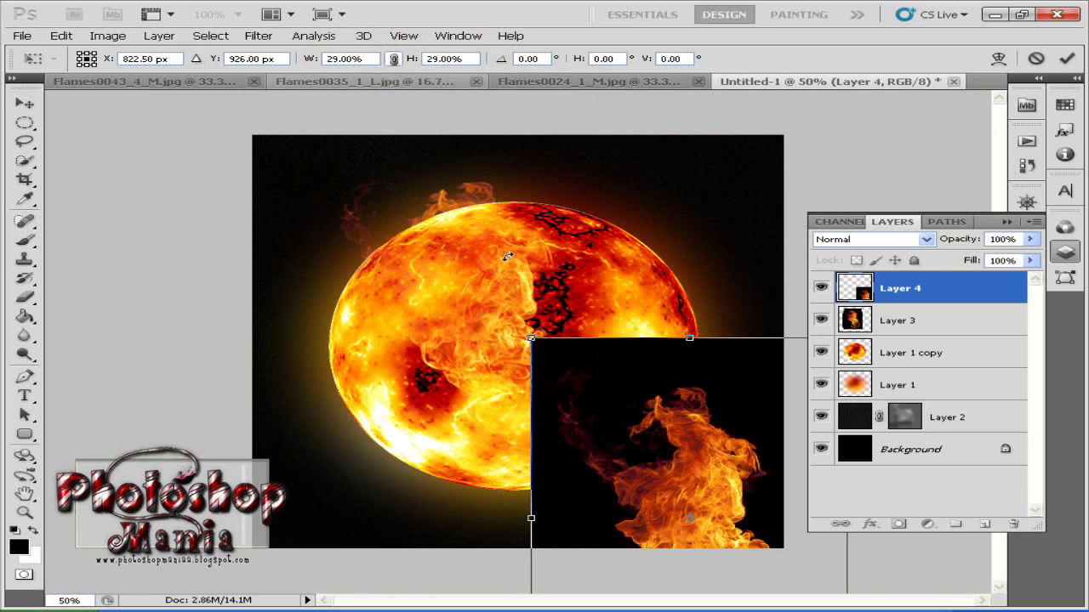
pyautogui.moveTo(765, 417); pyautogui.dragTo(692, 271)
# Set Layer 4's blend mode to Screen and move its flames up to the planet's upper-right edge.
pyautogui.click(885, 239)
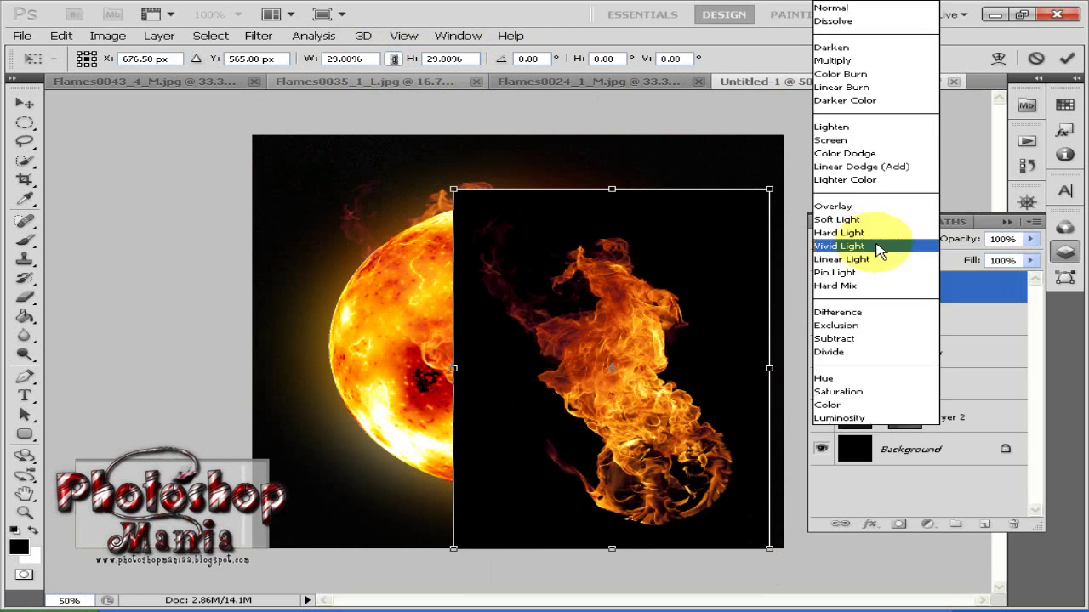
pyautogui.click(870, 147)
pyautogui.moveTo(679, 440); pyautogui.dragTo(629, 348)
# Rotate the Layer 4 flames to about -2° and shift them right so they follow the planet's upper-right edge.
pyautogui.moveTo(736, 527); pyautogui.dragTo(588, 502)
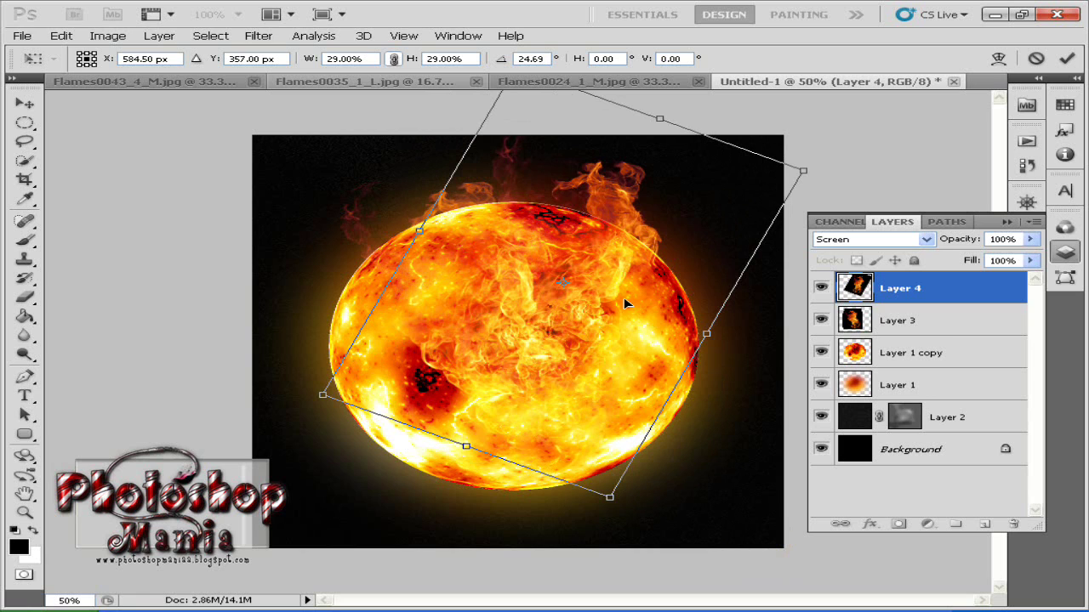
pyautogui.moveTo(710, 442); pyautogui.dragTo(750, 377)
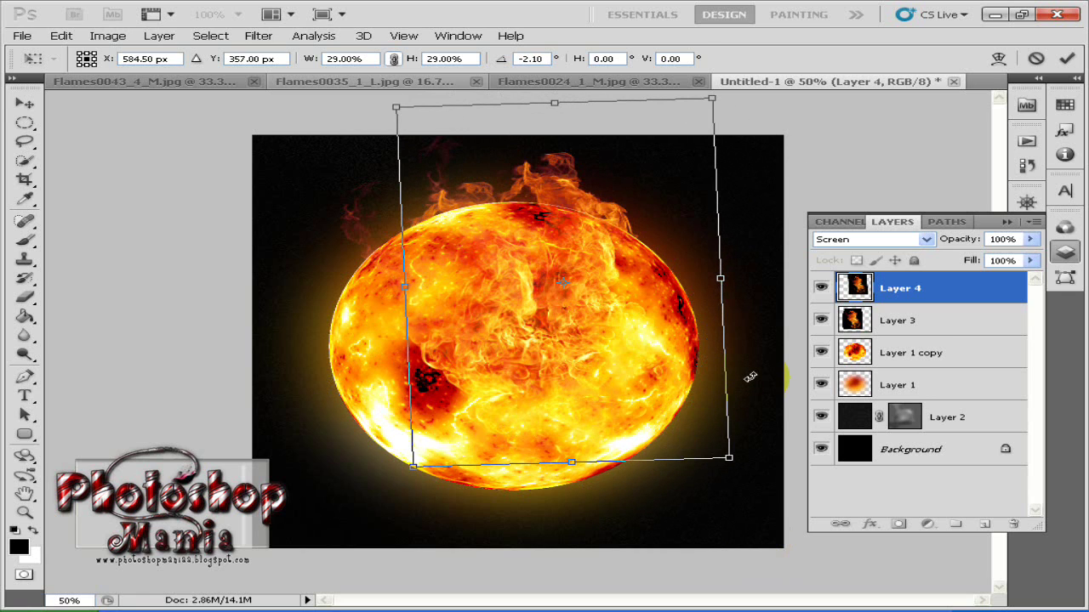
pyautogui.press('Return')
pyautogui.hotkey('shift', 'alt', 's')
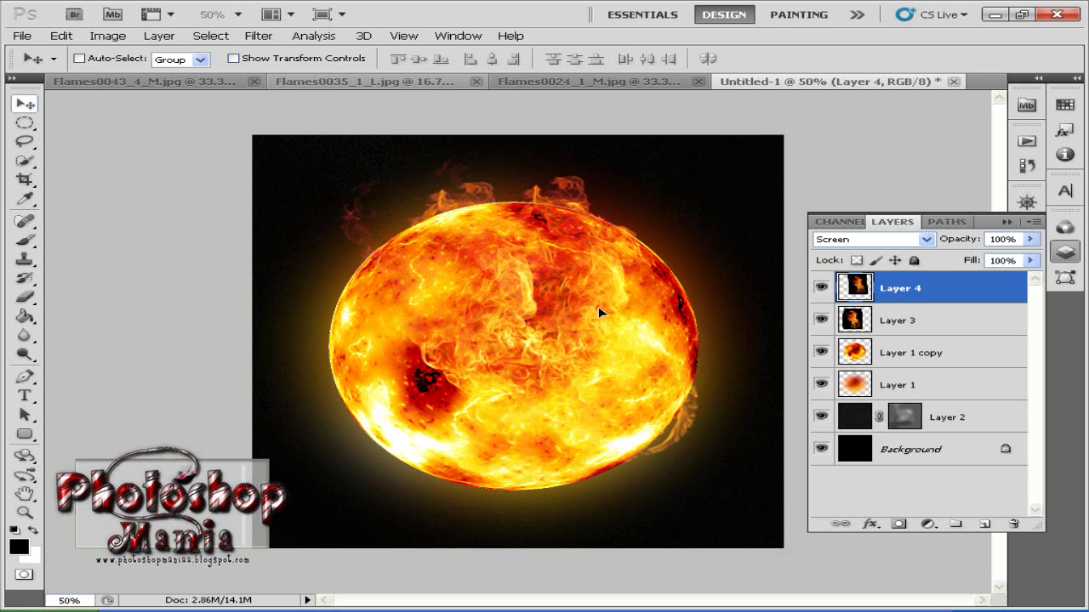
pyautogui.moveTo(609, 312)
pyautogui.mouseDown()
pyautogui.moveTo(647, 335)
pyautogui.moveTo(632, 323)
pyautogui.moveTo(647, 316)
pyautogui.moveTo(627, 315)
pyautogui.mouseUp()
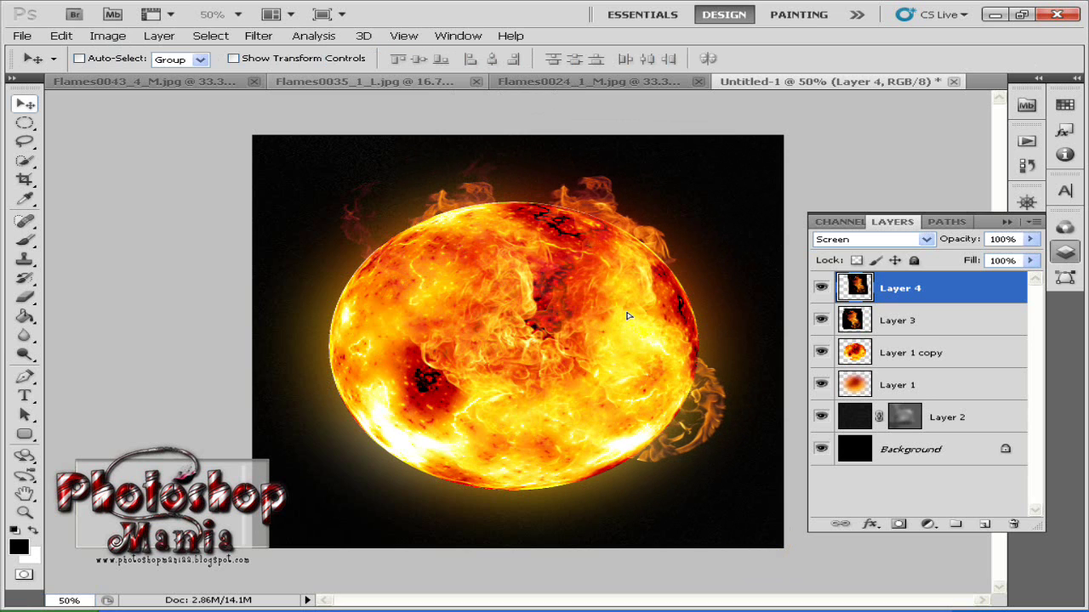
# Erase the Layer 4 flame loop outside the planet's lower-right edge with a 175-pixel eraser at 100% opacity.
pyautogui.press('e')
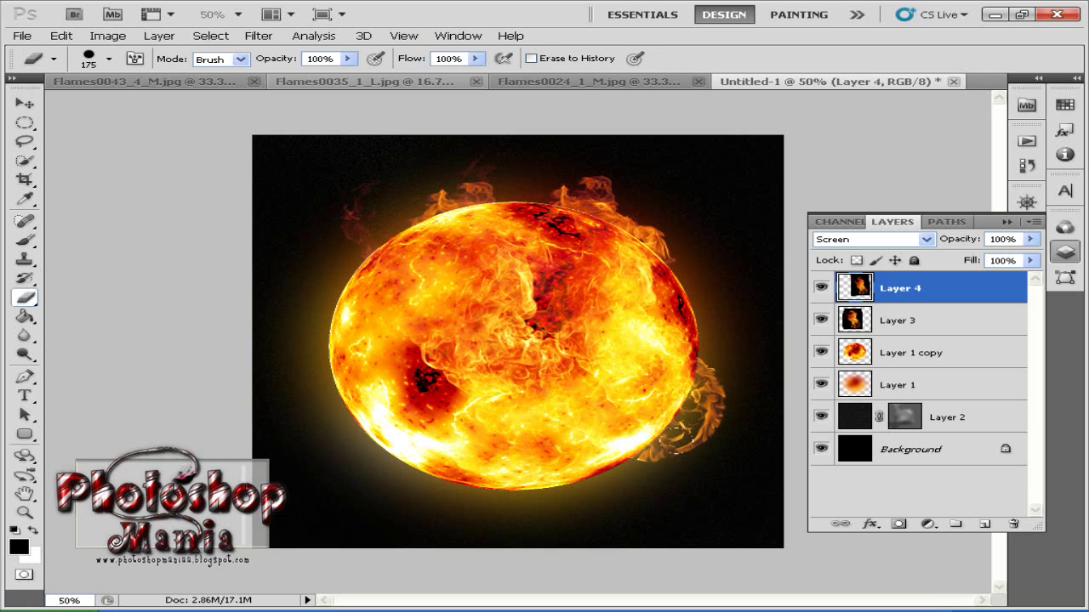
pyautogui.moveTo(706, 430); pyautogui.dragTo(690, 410)
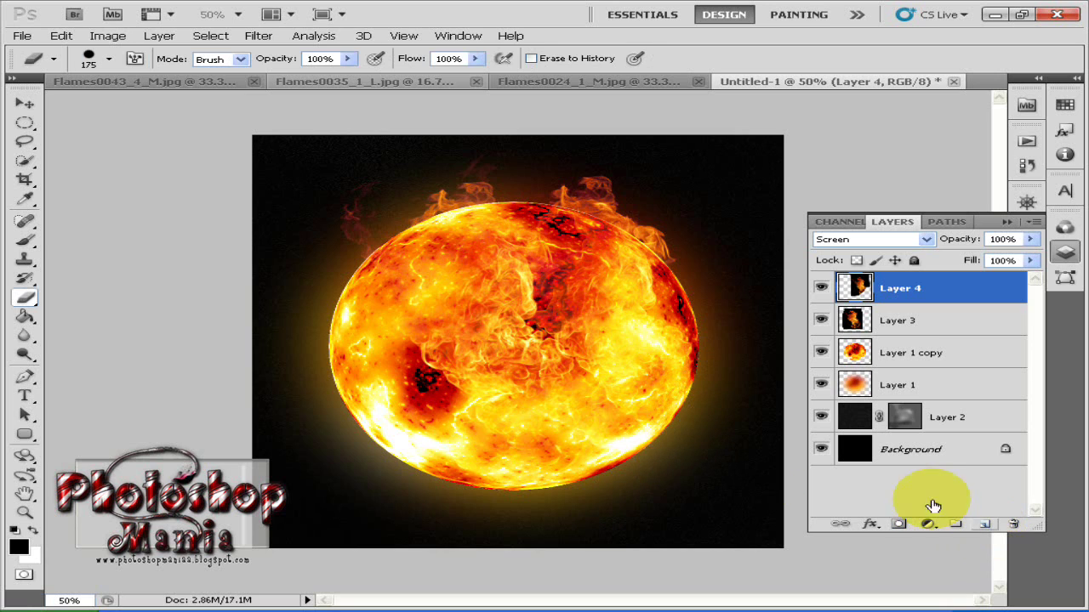
# Bring the Flames0043_4_M.jpg flame image into the Untitled-1 document as a new layer above Layer 4.
pyautogui.click(207, 82)
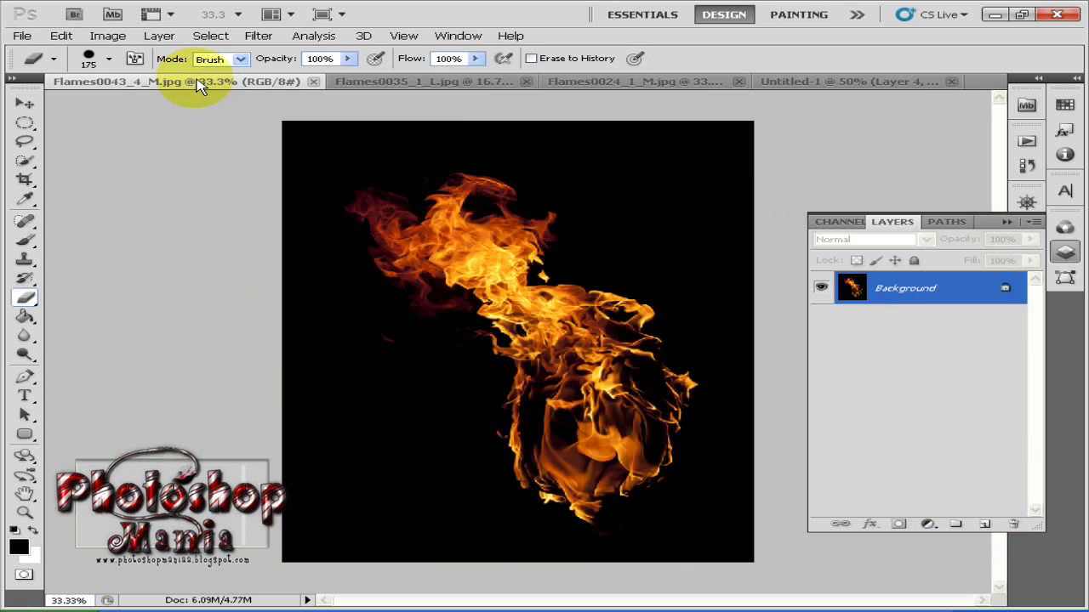
pyautogui.click(376, 85)
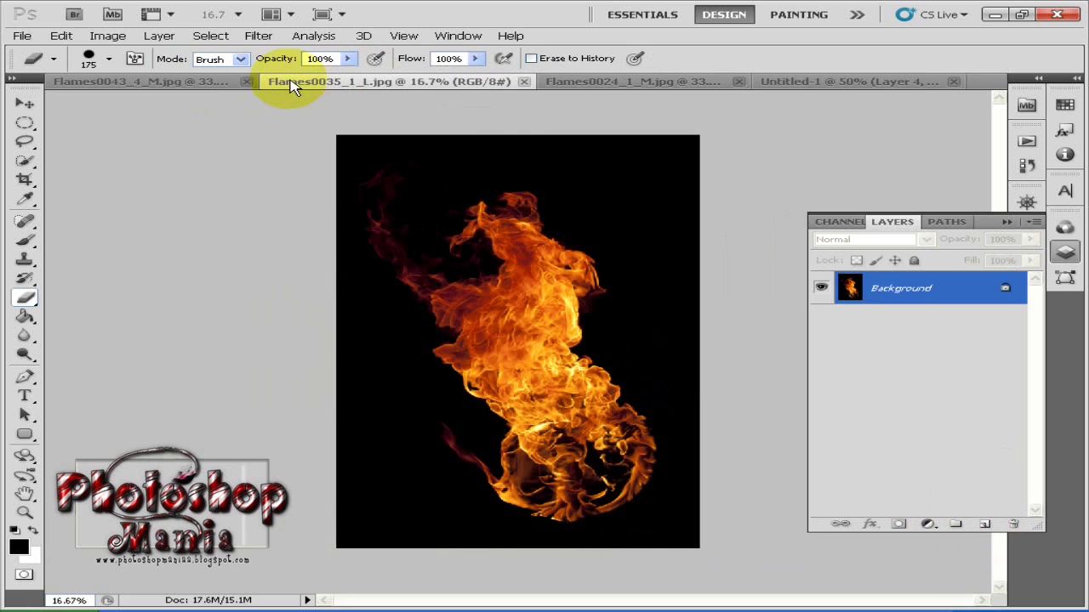
pyautogui.click(217, 83)
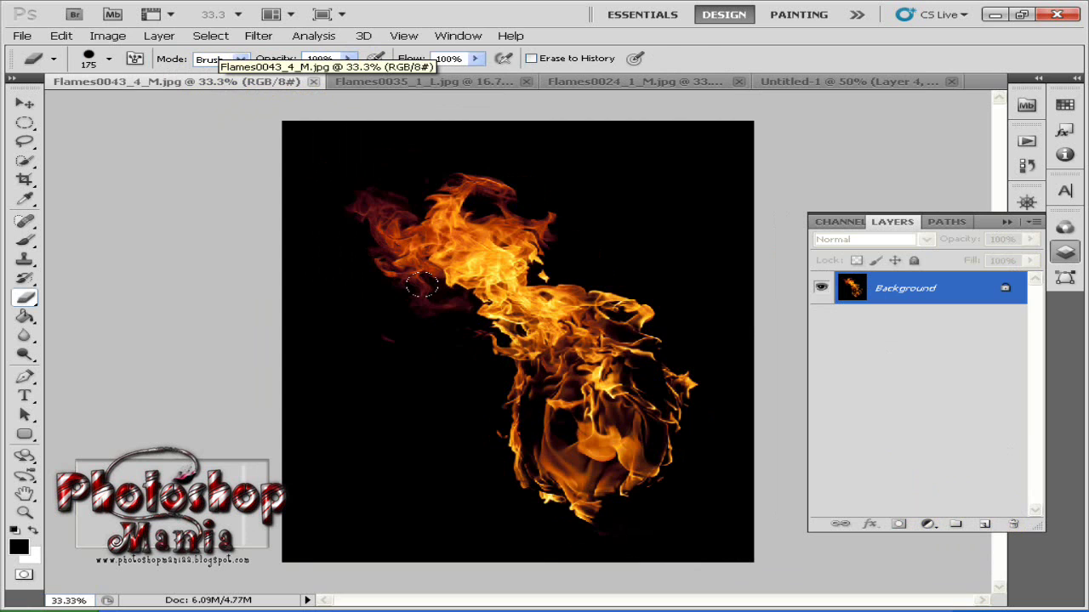
pyautogui.press('v')
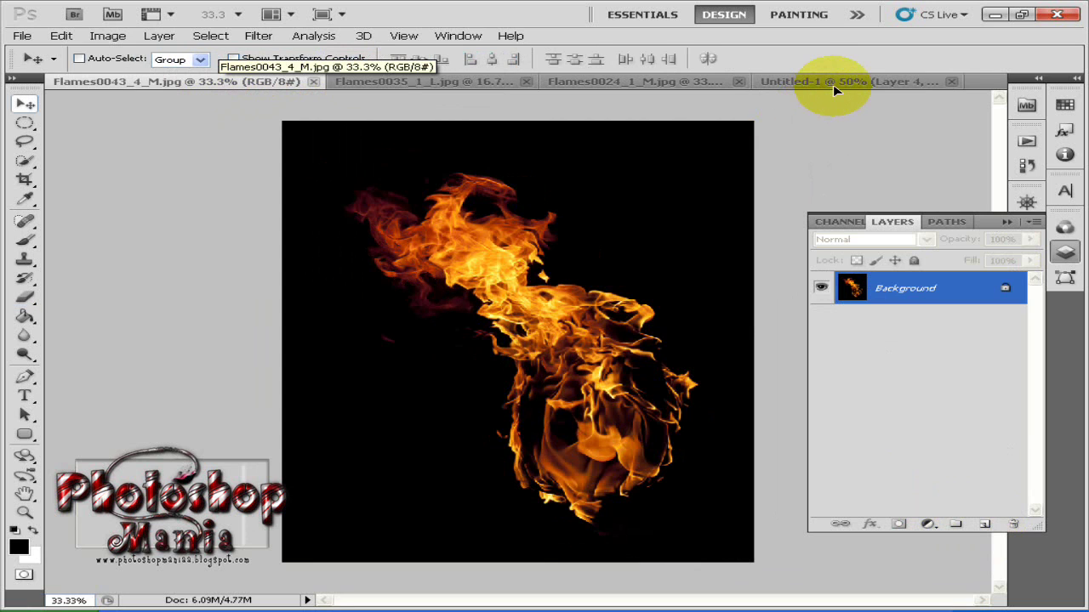
pyautogui.moveTo(836, 80); pyautogui.dragTo(505, 277)
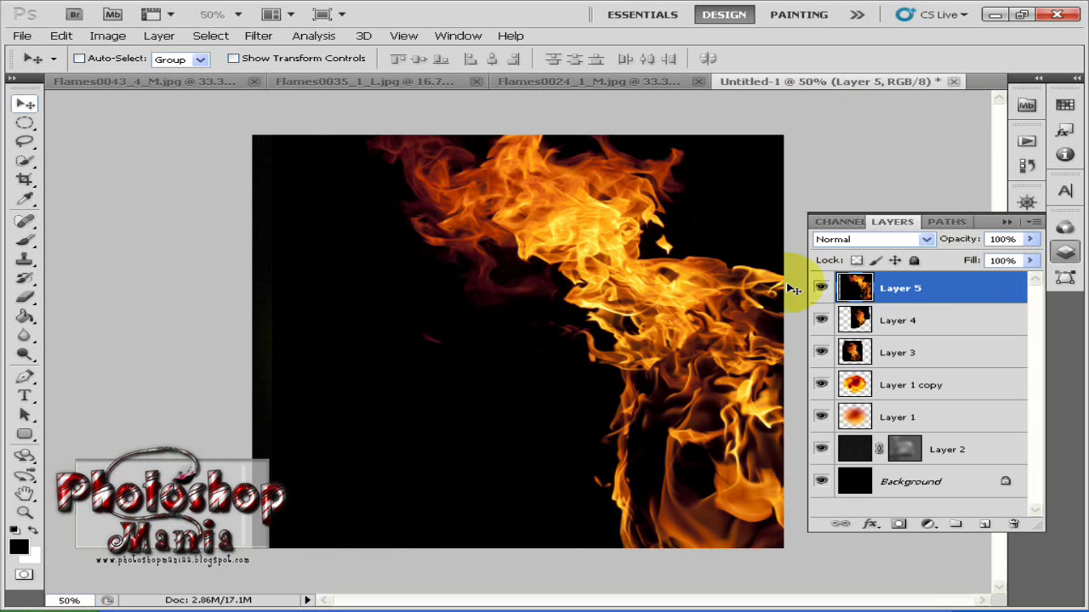
# Scale the flame image on Layer 5 proportionally to 30% and set its blend mode to Screen.
pyautogui.hotkey('ctrl', 't')
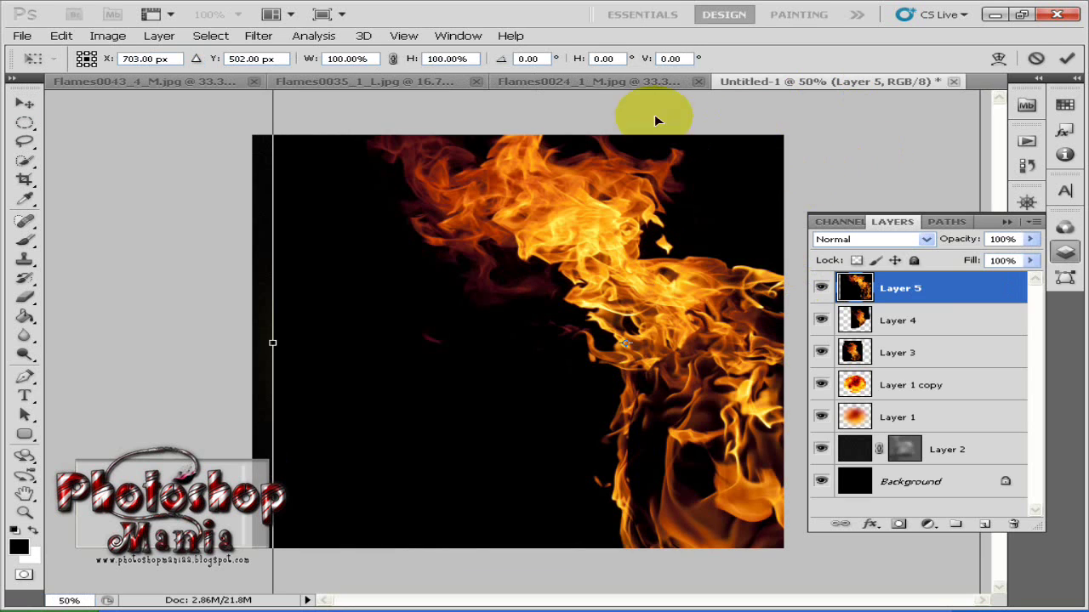
pyautogui.click(392, 58)
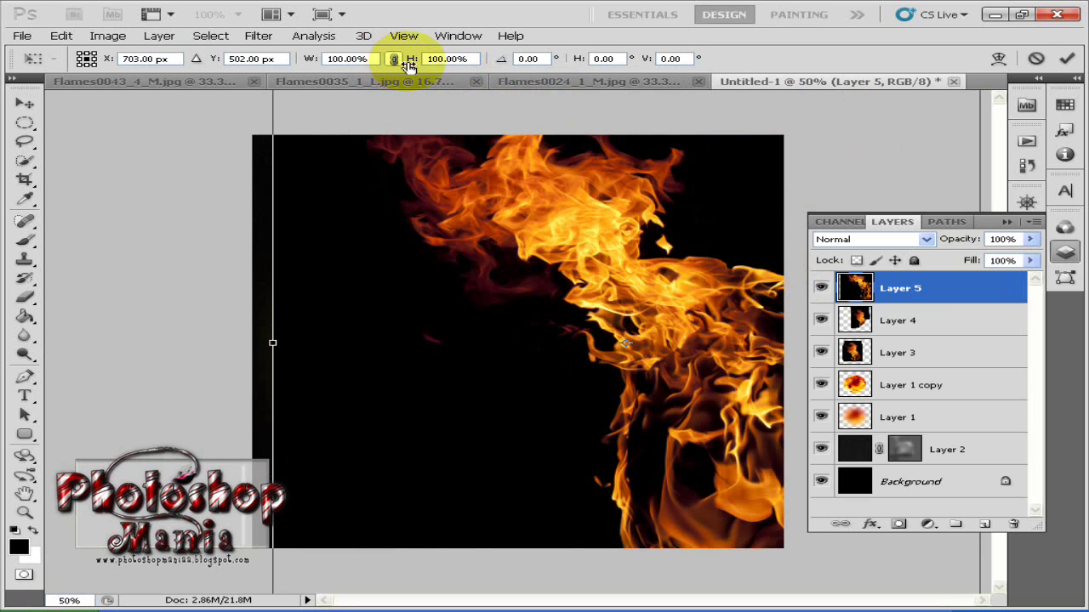
pyautogui.moveTo(407, 59); pyautogui.dragTo(324, 53)
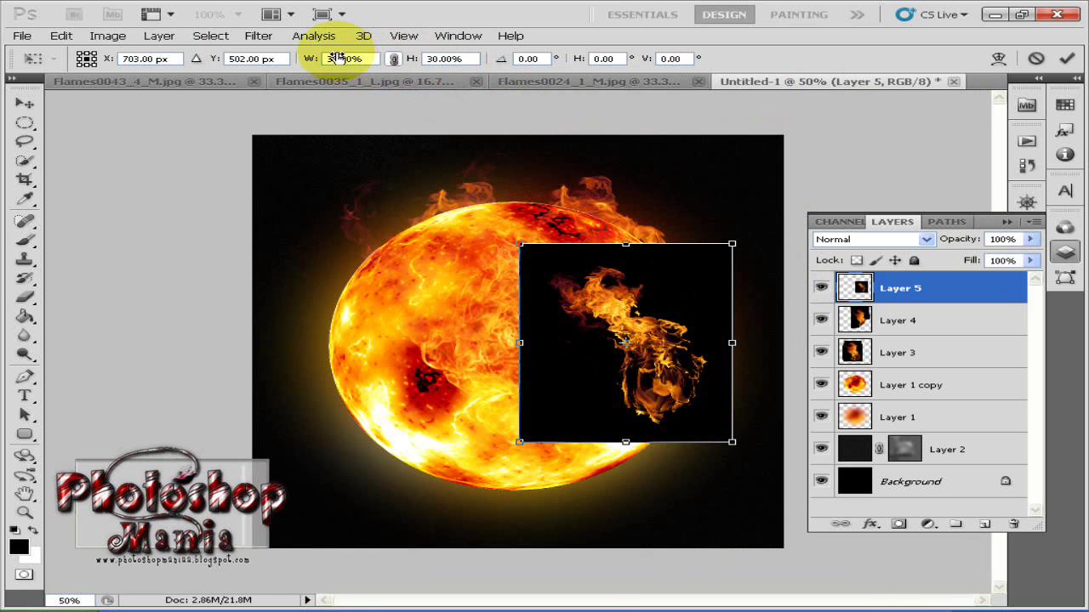
pyautogui.click(868, 240)
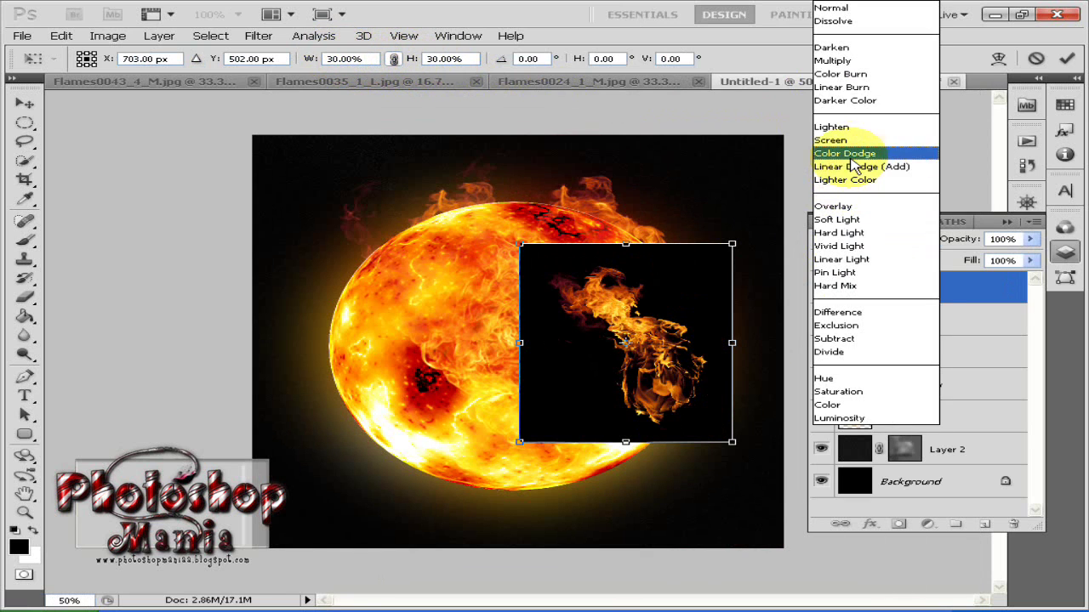
pyautogui.click(857, 151)
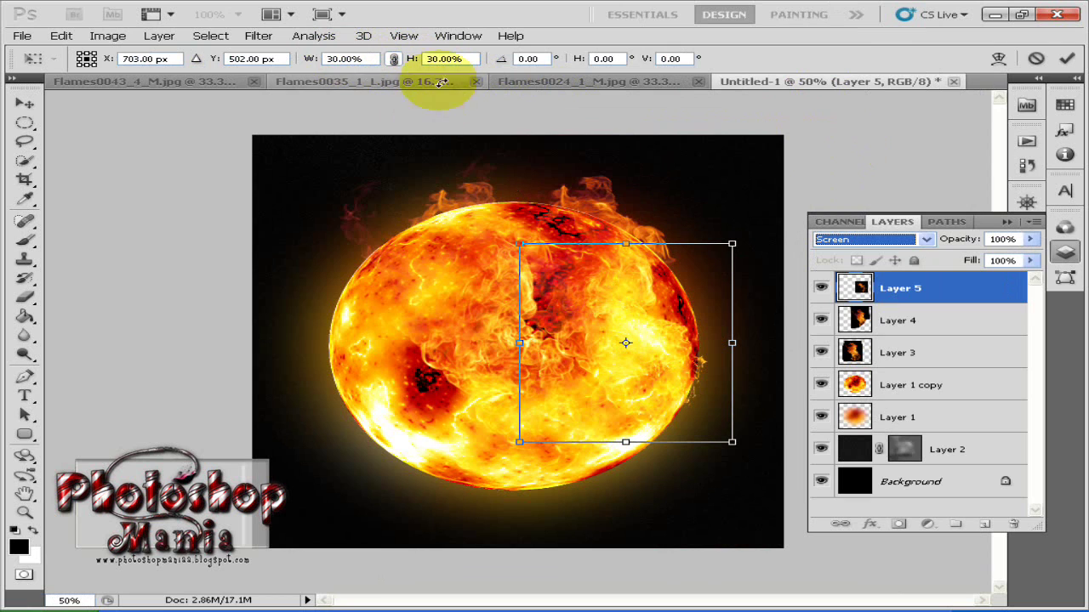
# Enlarge the Layer 5 flames to 40% and move them so they stick out past the planet's left edge.
pyautogui.moveTo(416, 61); pyautogui.dragTo(423, 66)
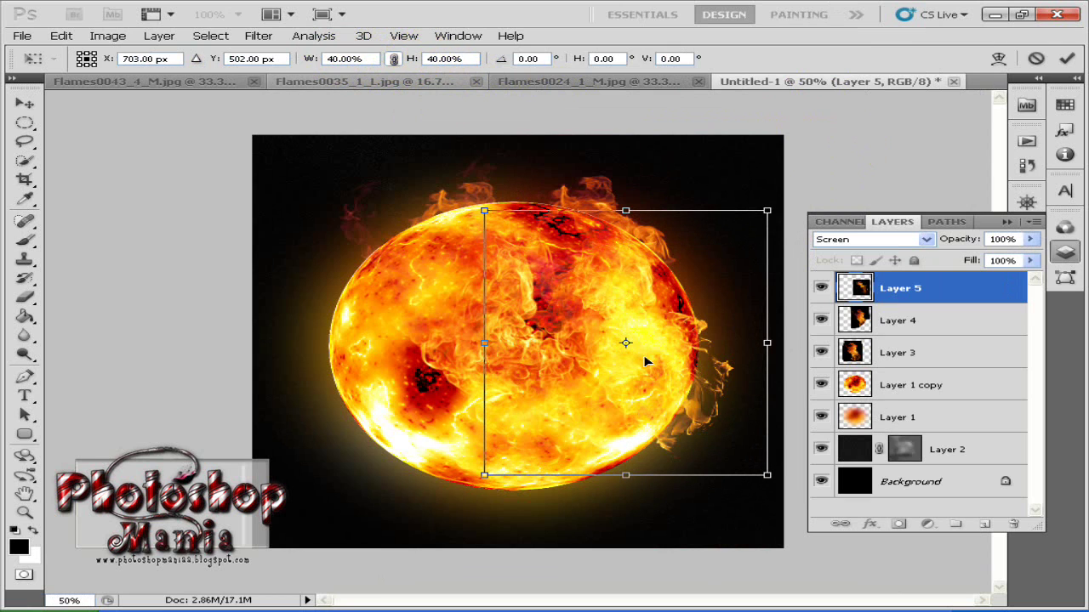
pyautogui.moveTo(666, 394); pyautogui.dragTo(451, 427)
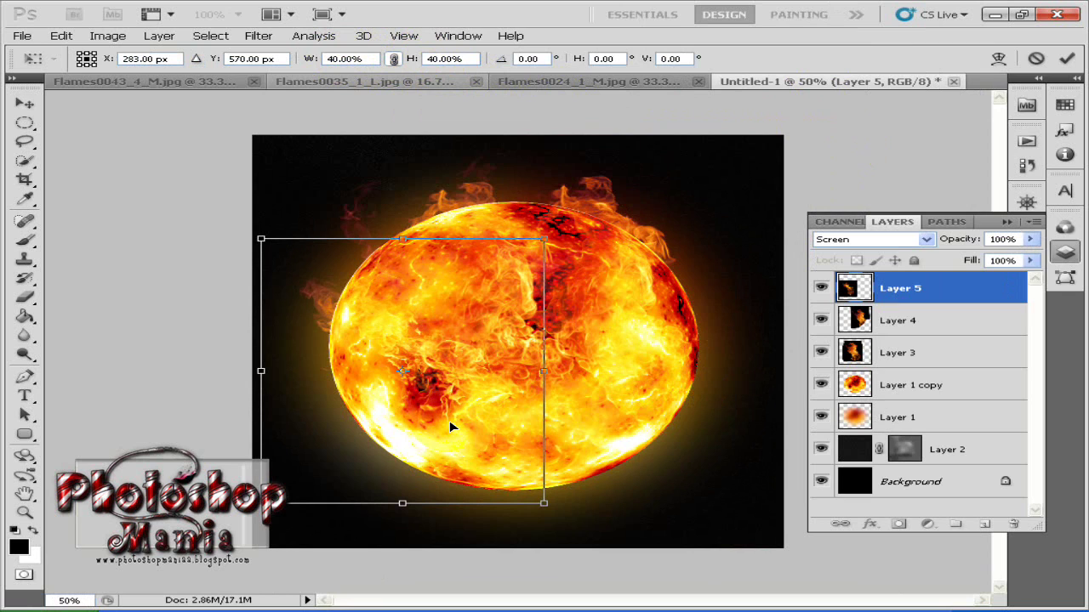
pyautogui.press('Return')
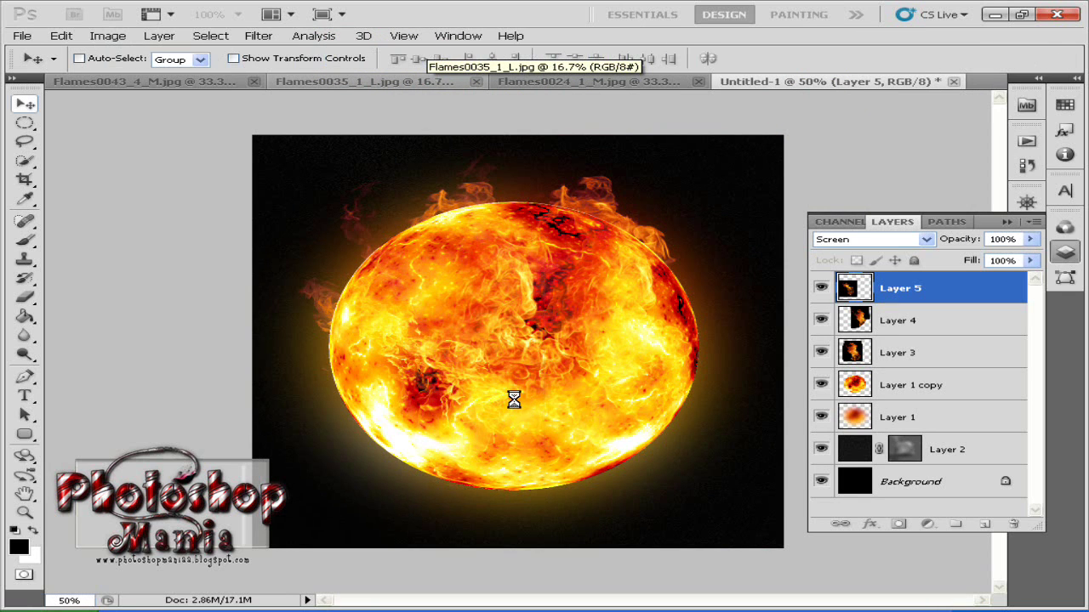
# Bring the Flames0024_1_M.jpg flame into the Untitled-1 document as a new top layer and scale it proportionally to 24%.
pyautogui.click(621, 83)
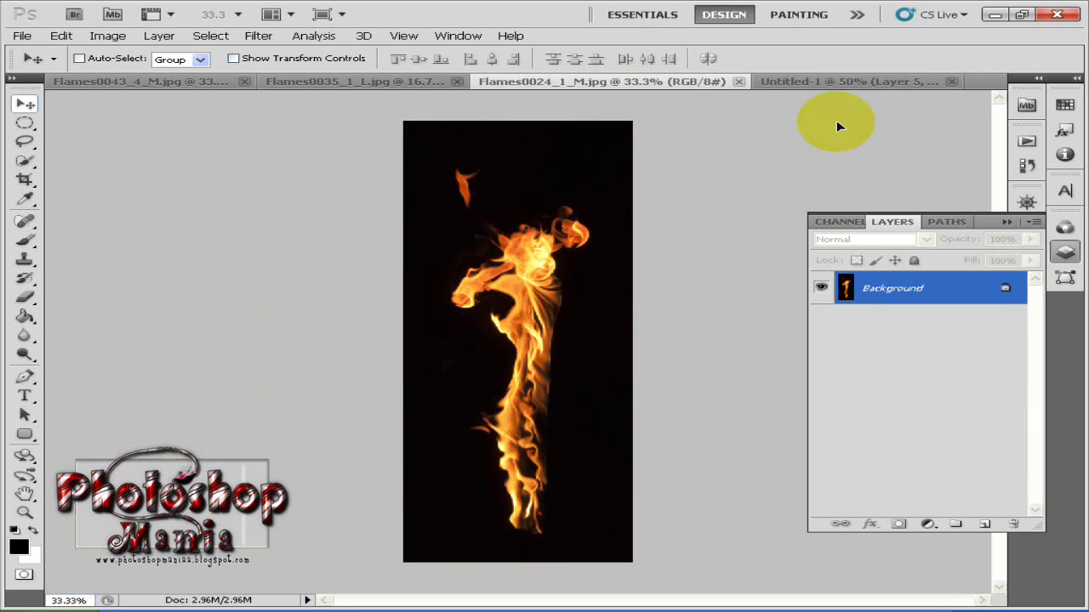
pyautogui.moveTo(845, 81); pyautogui.dragTo(375, 419)
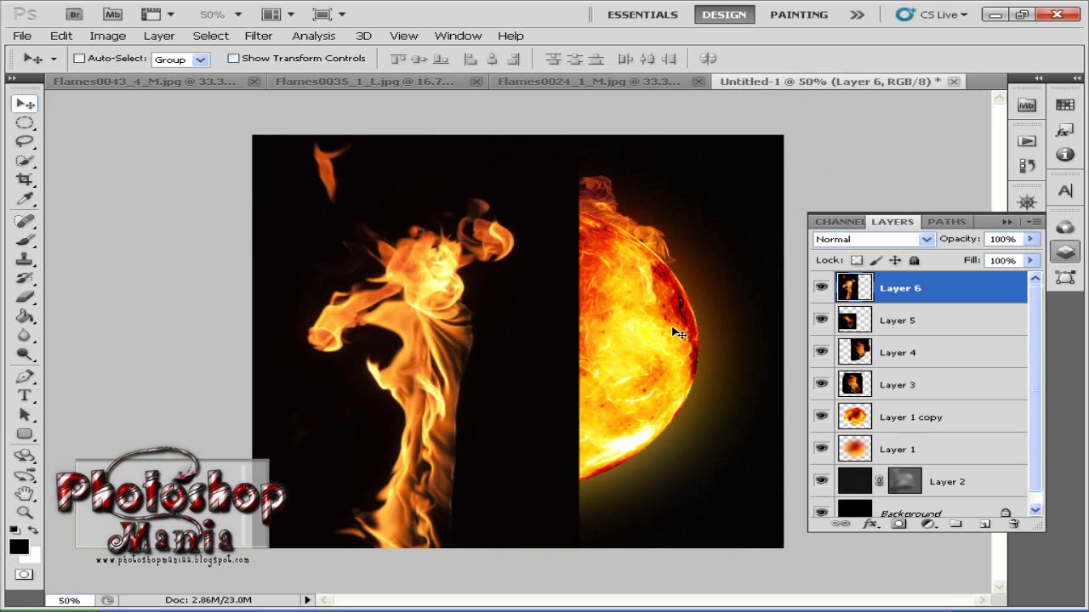
pyautogui.hotkey('ctrl', 't')
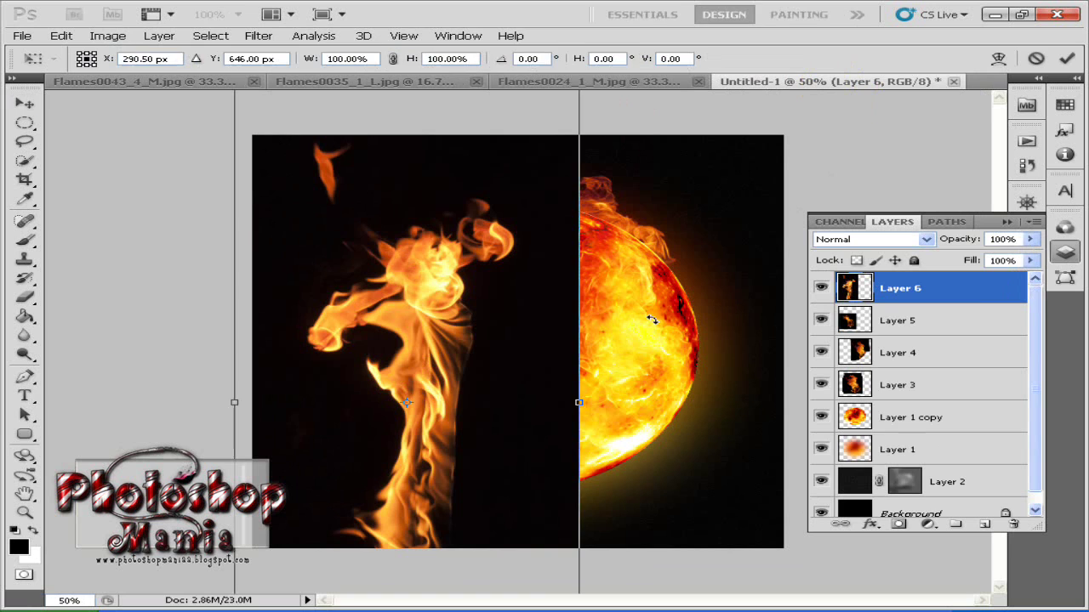
pyautogui.click(394, 60)
pyautogui.moveTo(382, 56); pyautogui.dragTo(332, 61)
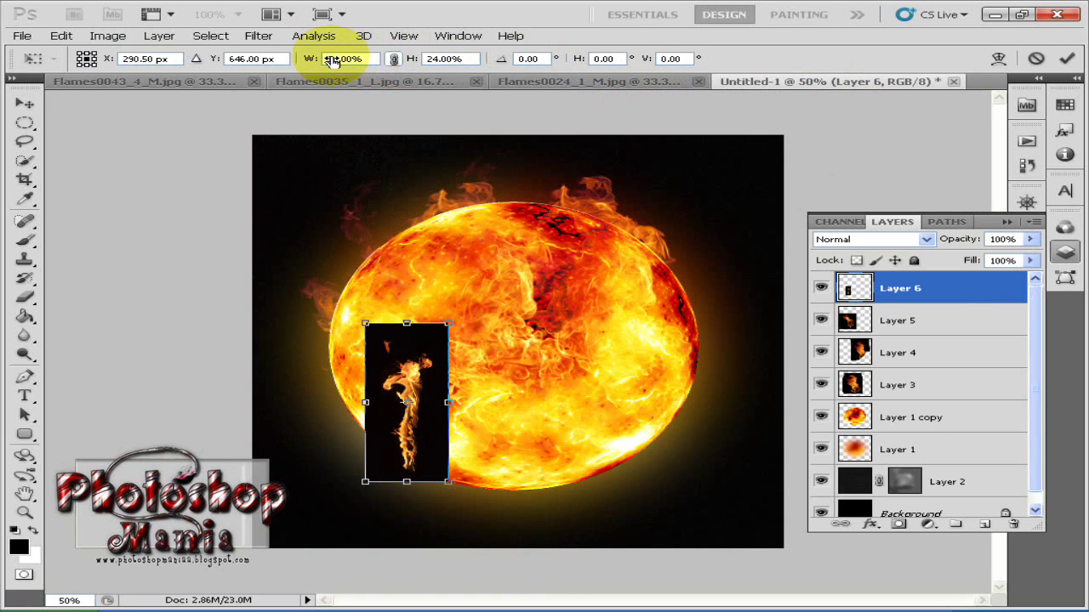
# Set Layer 6's blend mode to Screen and fit its flame, rotated to about -47° and enlarged, along the planet's lower-left edge.
pyautogui.click(922, 238)
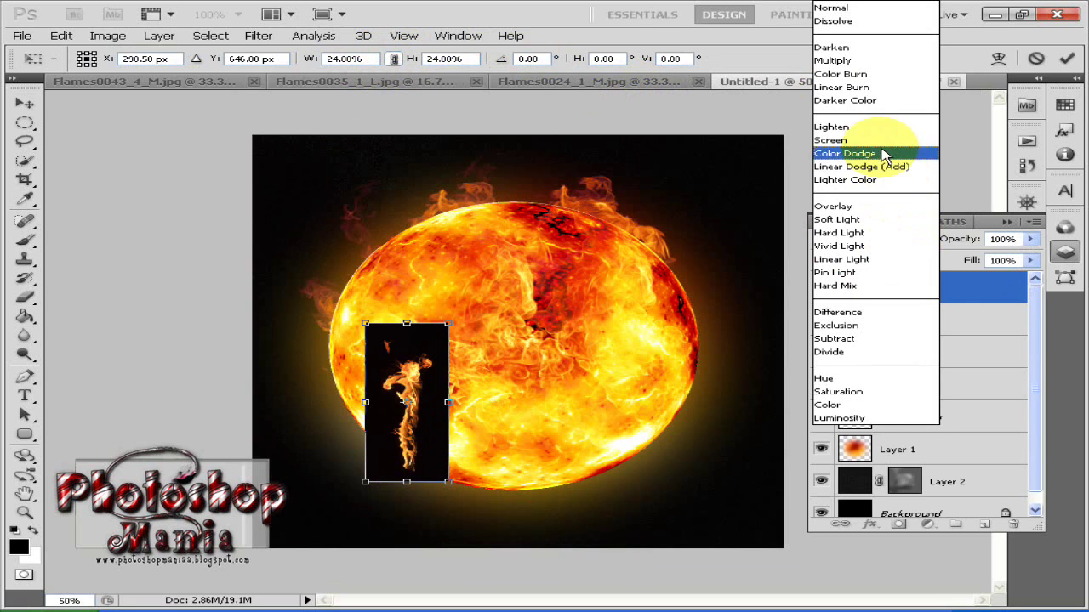
pyautogui.click(876, 141)
pyautogui.moveTo(593, 437); pyautogui.dragTo(617, 379)
pyautogui.moveTo(426, 427); pyautogui.dragTo(459, 493)
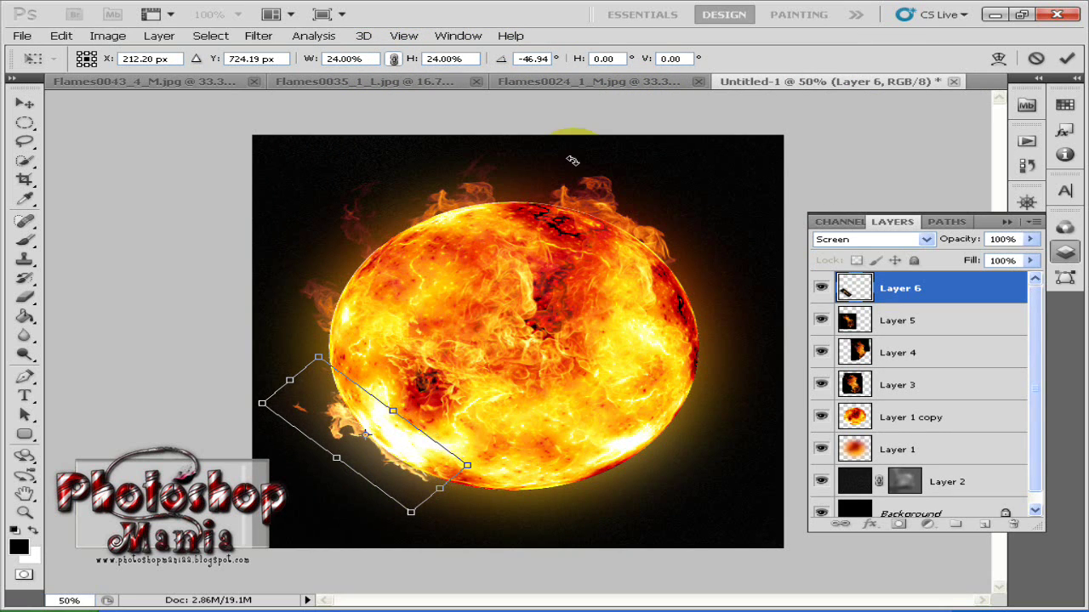
pyautogui.moveTo(413, 56); pyautogui.dragTo(421, 63)
pyautogui.press('Return')
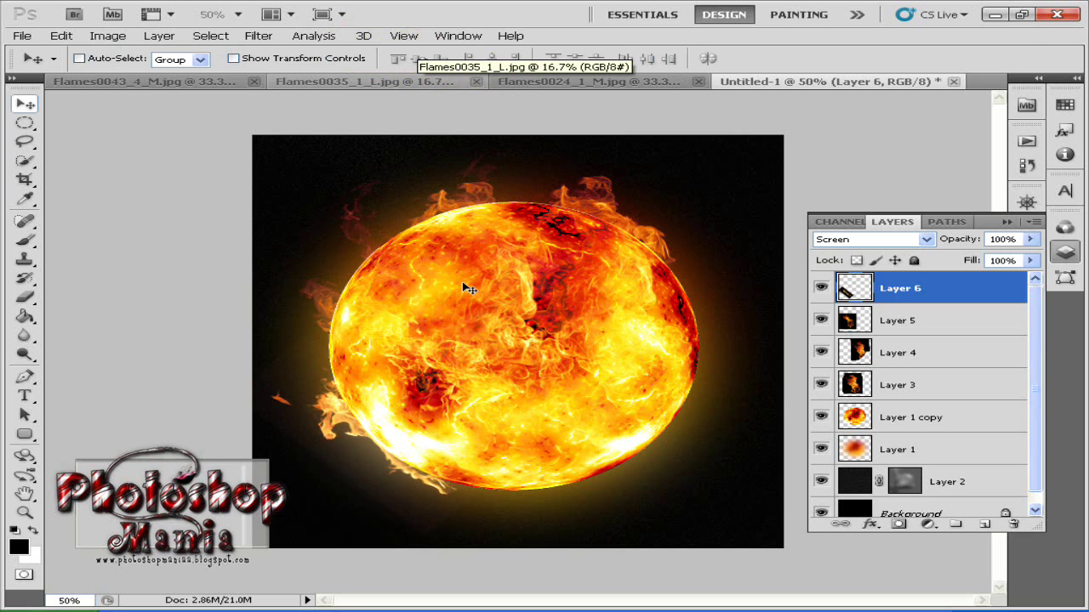
# Warp the Layer 6 flame so it bends along the curve of the planet's lower-left edge.
pyautogui.hotkey('ctrl', 't')
pyautogui.rightClick(419, 422)
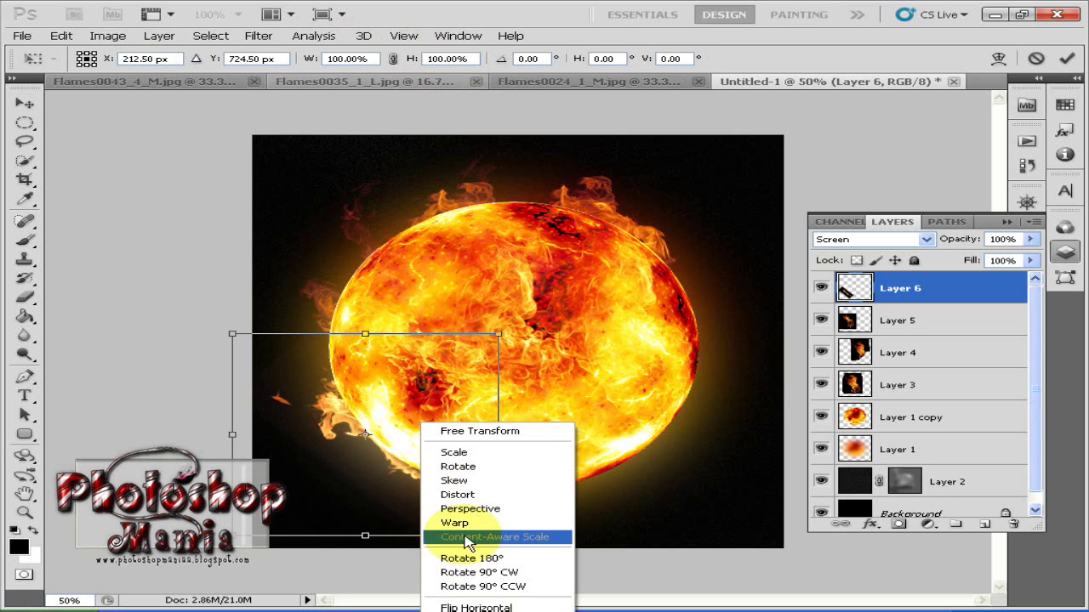
pyautogui.click(470, 527)
pyautogui.moveTo(497, 538); pyautogui.dragTo(563, 507)
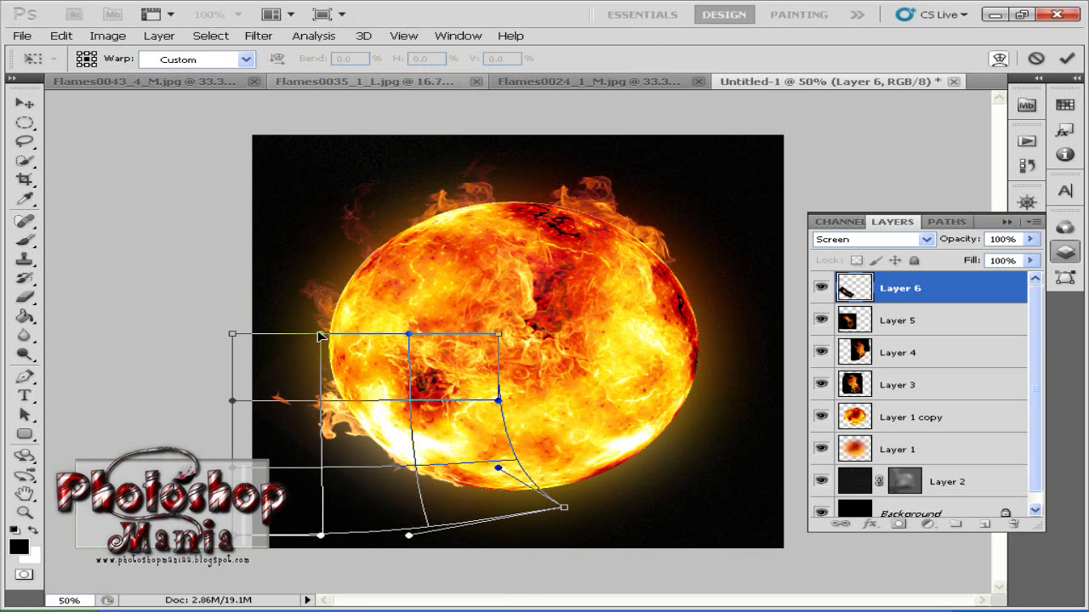
pyautogui.moveTo(324, 336); pyautogui.dragTo(341, 323)
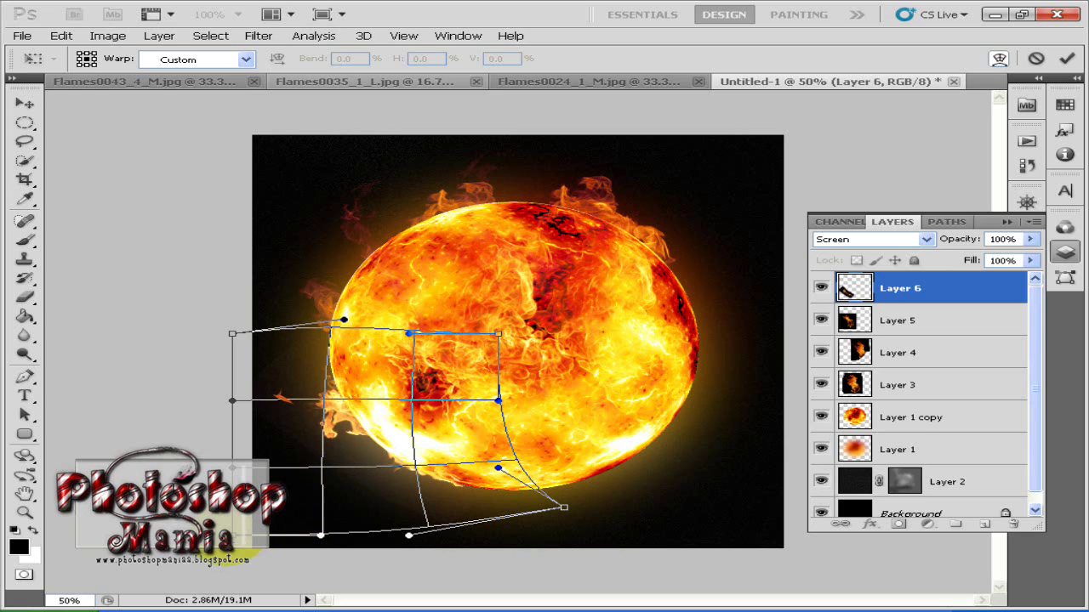
pyautogui.moveTo(320, 536); pyautogui.dragTo(305, 543)
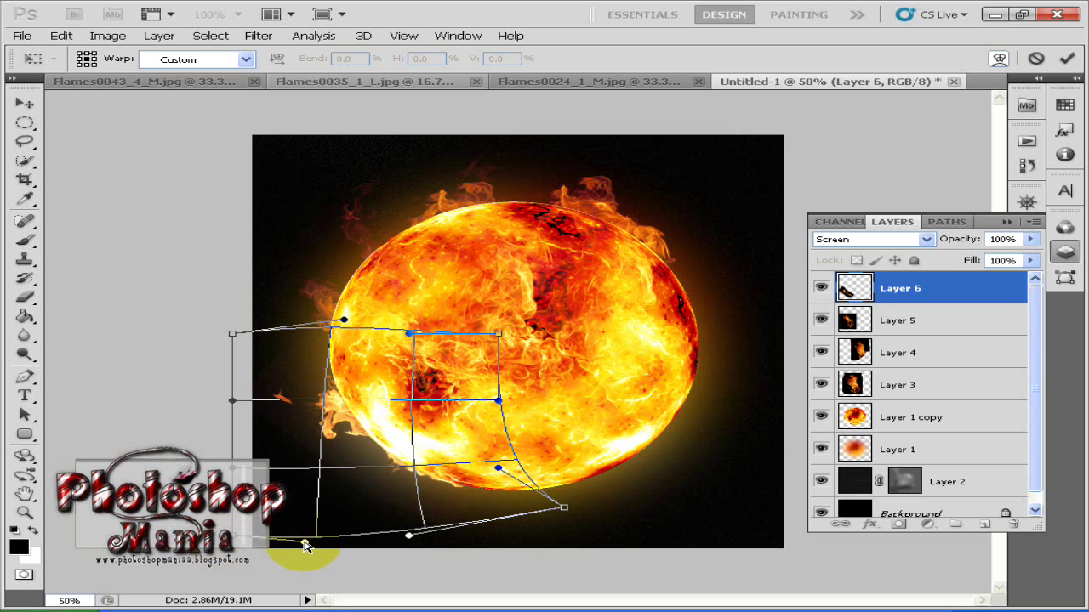
pyautogui.press('Return')
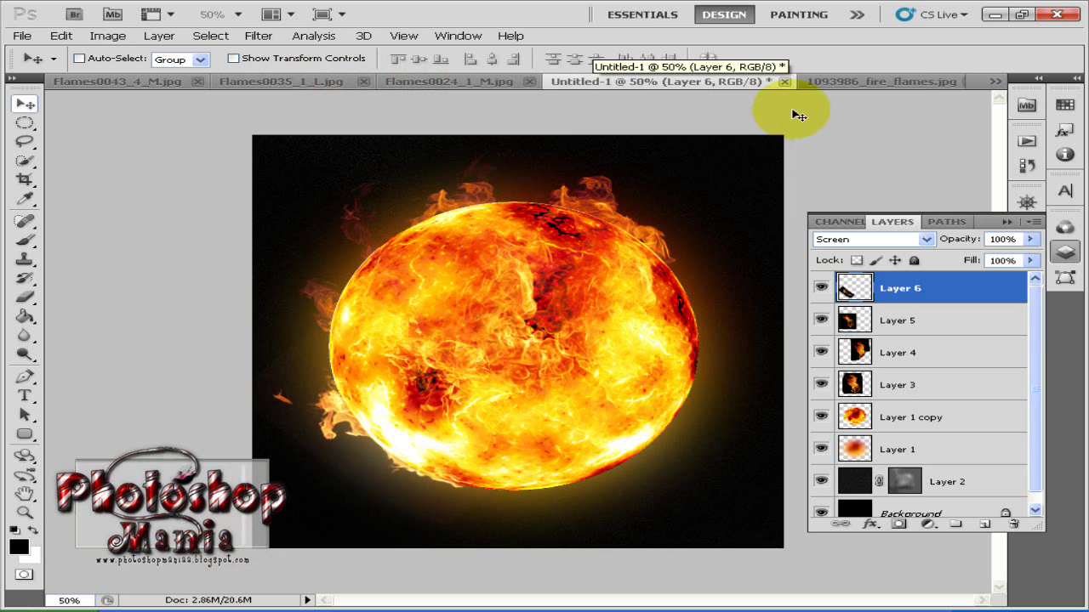
# Bring the 1093986_fire_flames.jpg image into the Untitled-1 document as a new top layer and enlarge it proportionally to more than double size.
pyautogui.click(847, 85)
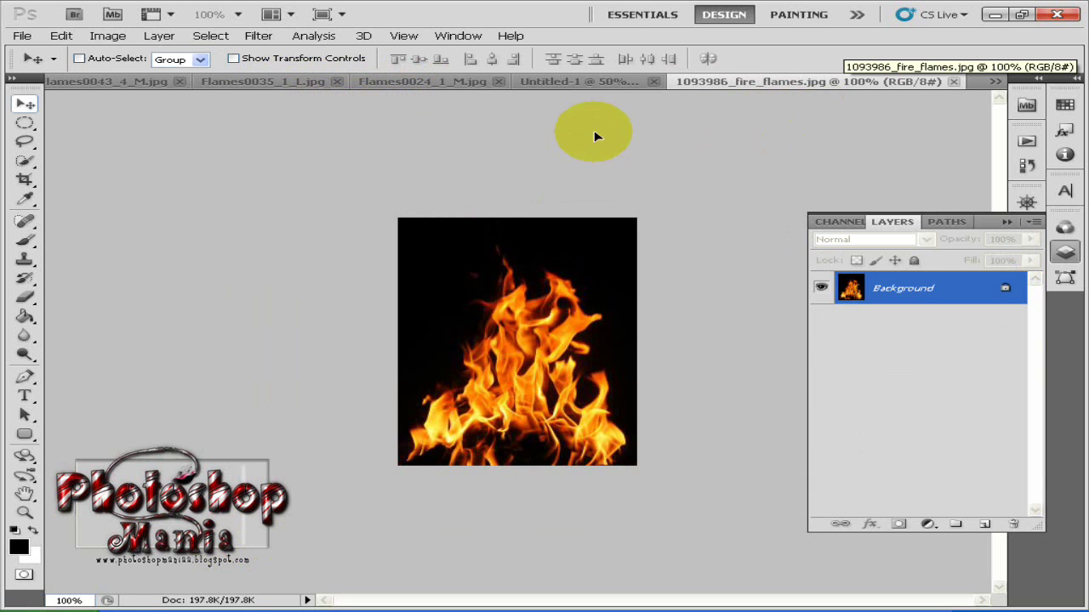
pyautogui.moveTo(593, 129); pyautogui.dragTo(515, 289)
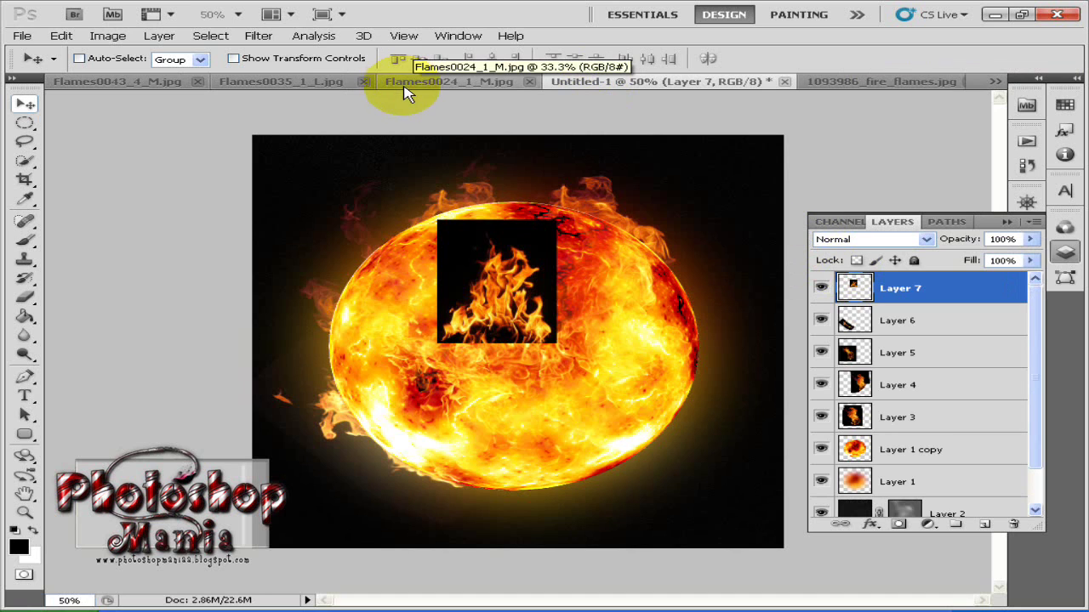
pyautogui.hotkey('ctrl', 't')
pyautogui.click(394, 58)
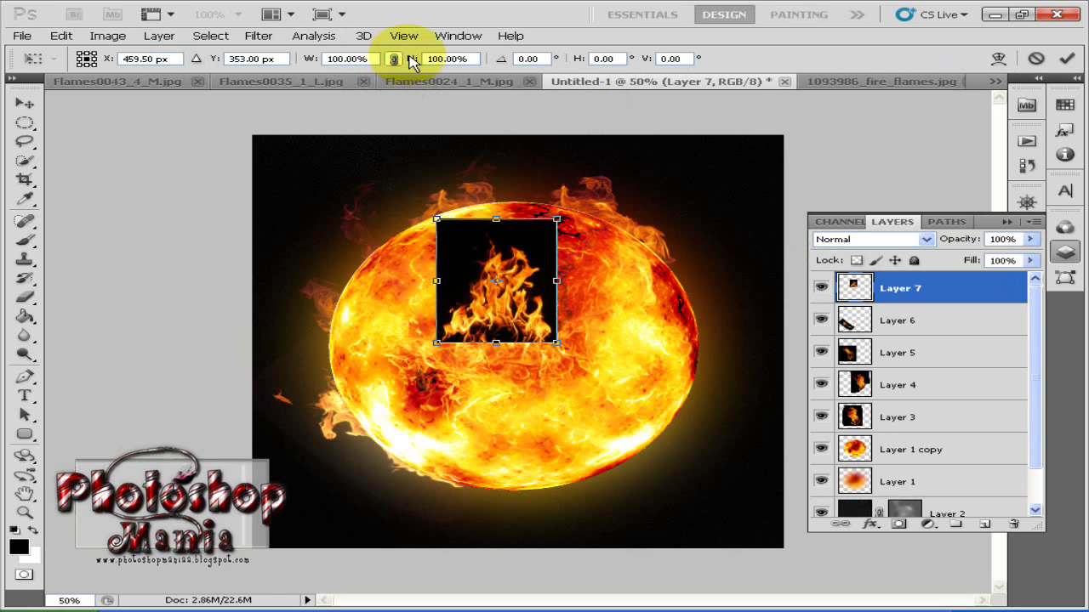
pyautogui.moveTo(413, 58); pyautogui.dragTo(551, 64)
pyautogui.press('Return')
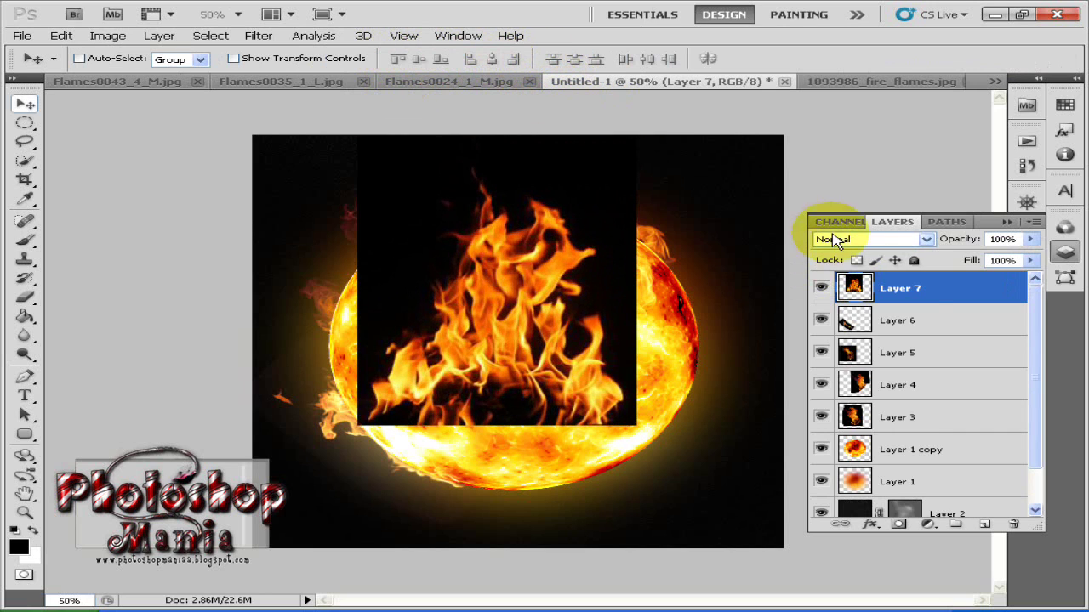
# Set Layer 7's blend mode to Screen and flip its flames vertically.
pyautogui.click(883, 242)
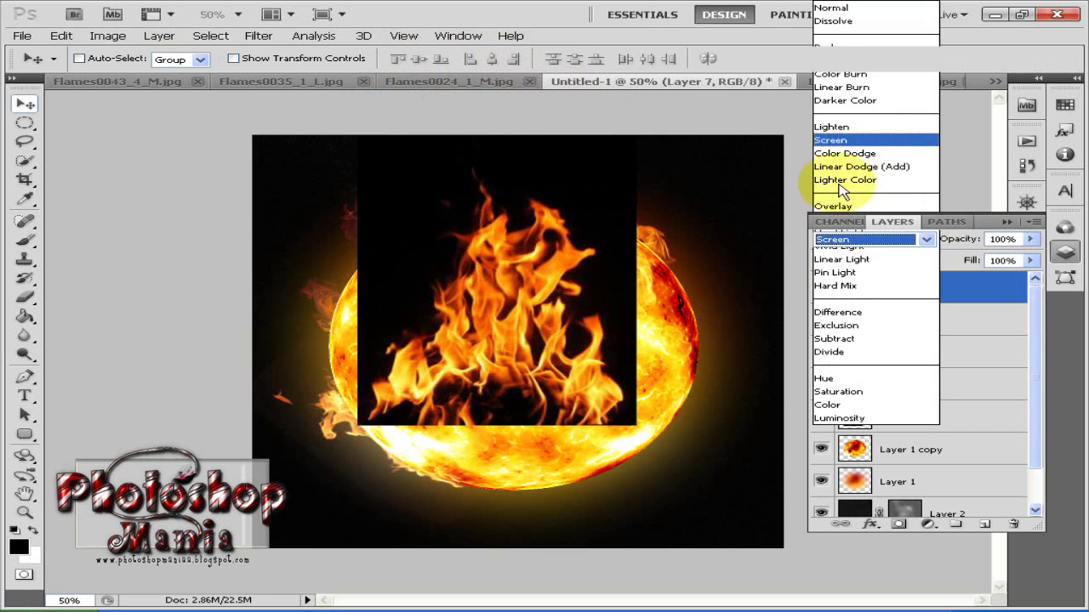
pyautogui.click(825, 140)
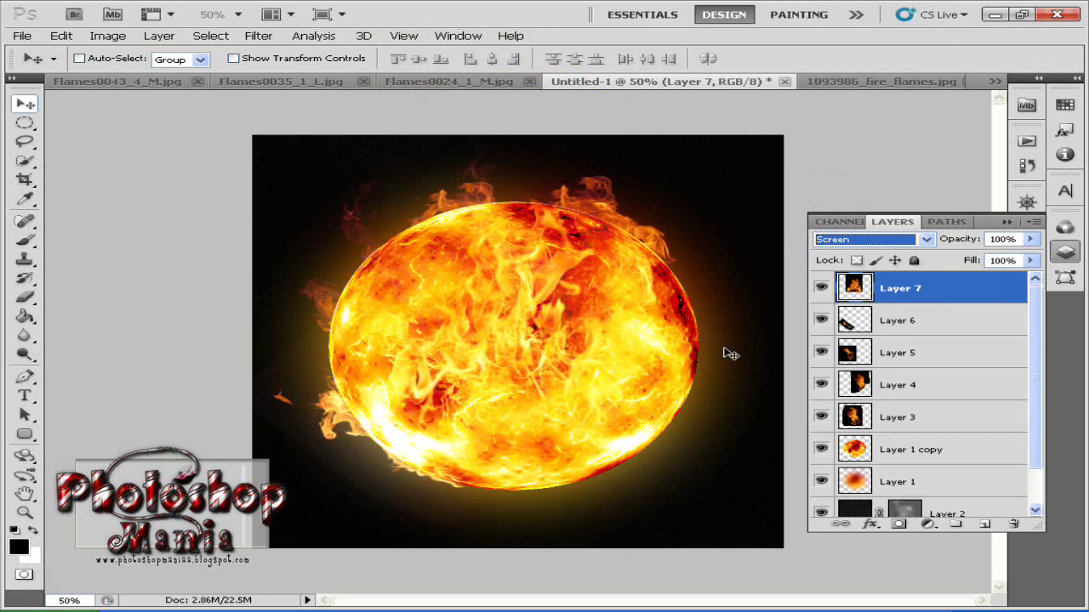
pyautogui.click(68, 36)
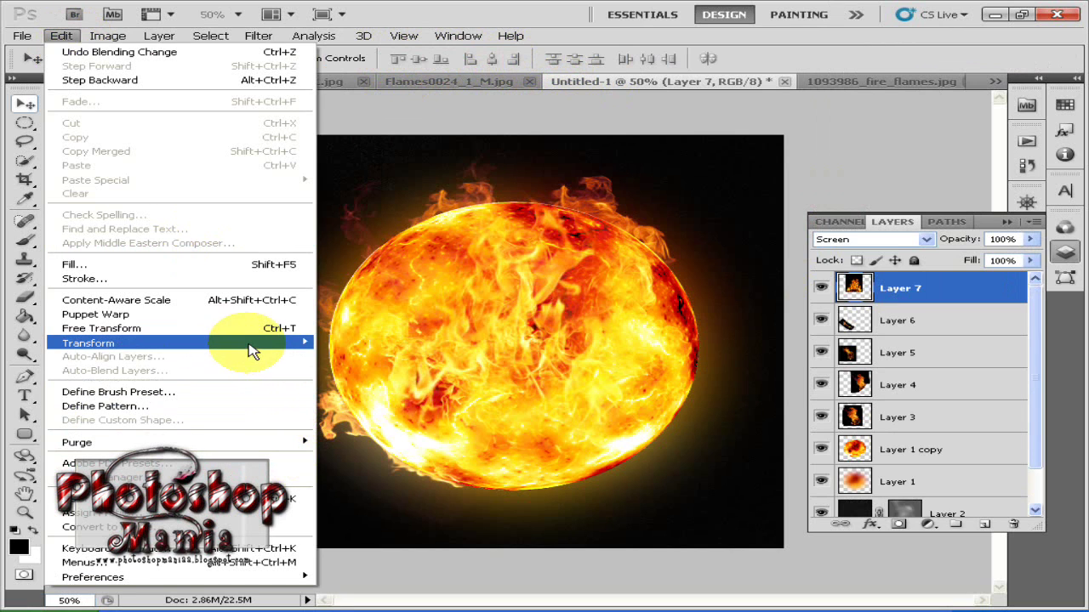
pyautogui.moveTo(281, 346)
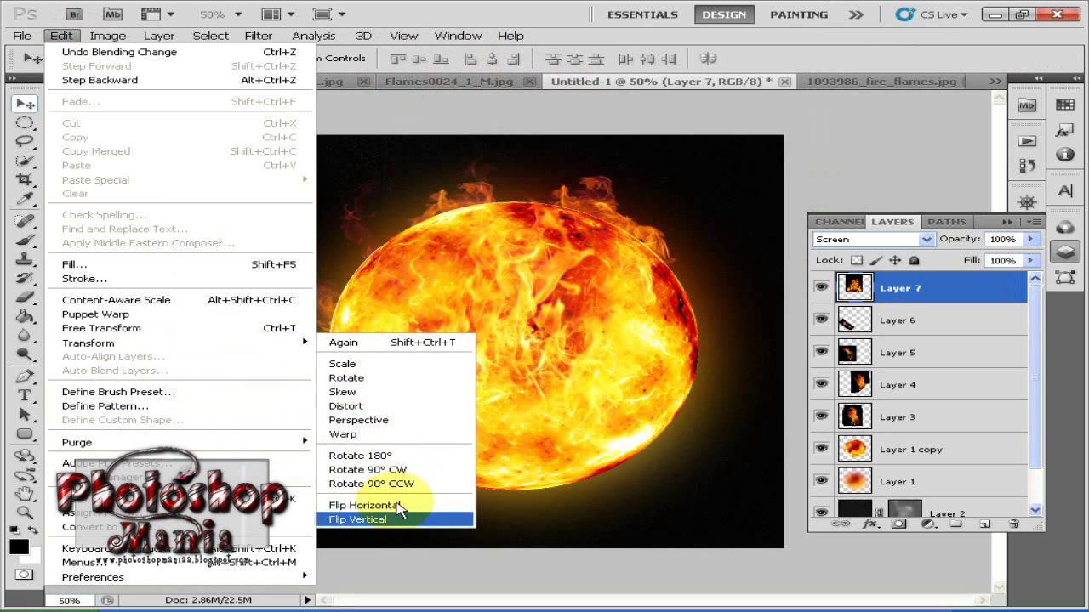
pyautogui.click(374, 520)
# Move the Layer 7 flames over the planet's lower-right edge and add a layer mask to the layer.
pyautogui.moveTo(520, 250); pyautogui.dragTo(602, 373)
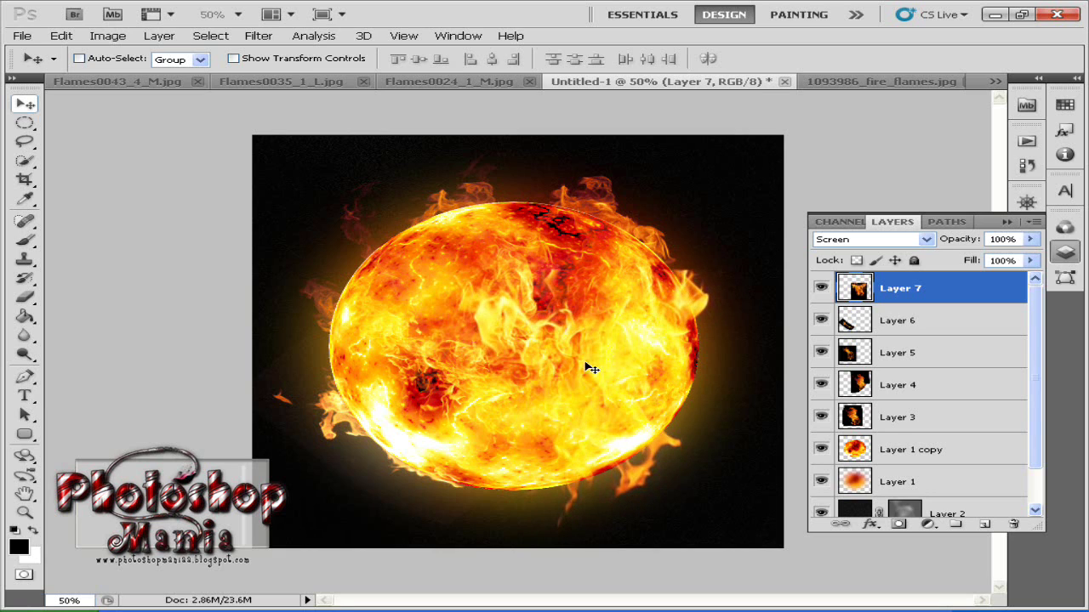
pyautogui.click(898, 524)
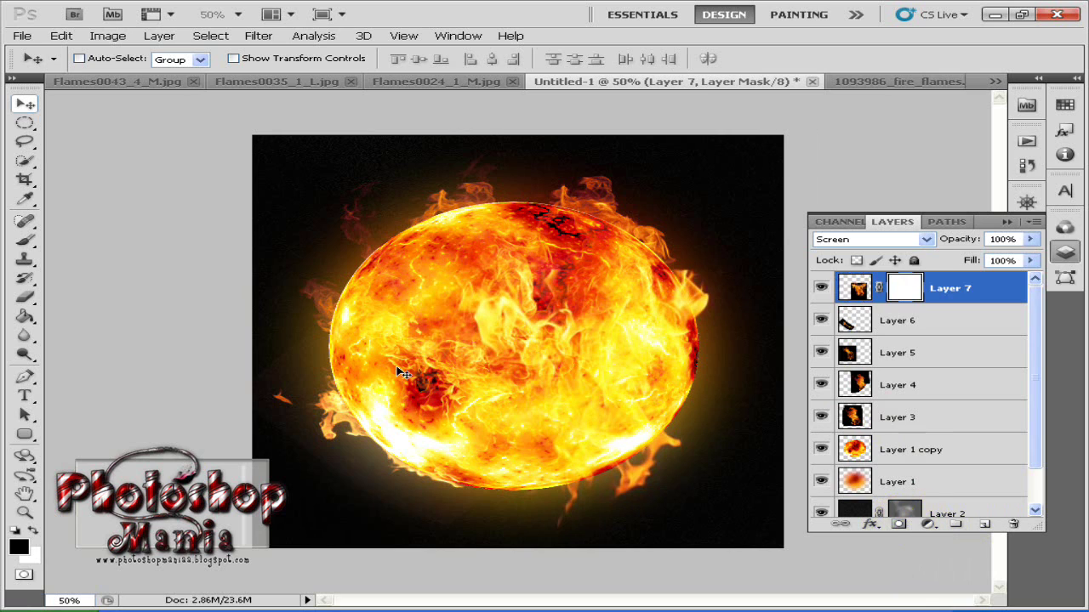
# Paint black on Layer 7's mask with a soft 300 px brush at 40% opacity to hide its flames over the planet's surface.
pyautogui.click(25, 240)
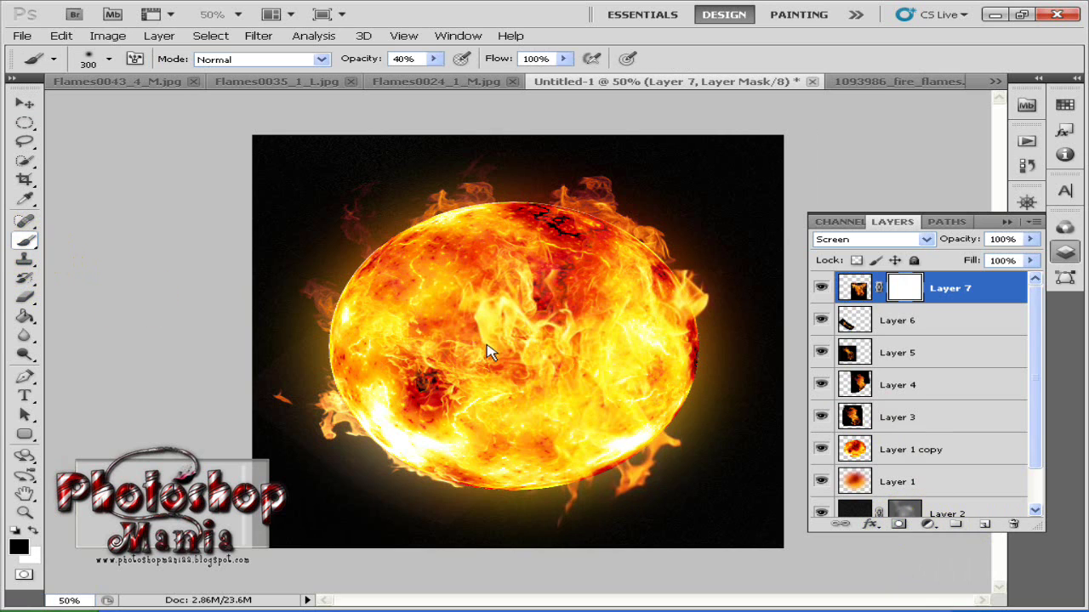
pyautogui.moveTo(459, 331)
pyautogui.mouseDown()
pyautogui.moveTo(441, 287)
pyautogui.moveTo(469, 303)
pyautogui.moveTo(472, 269)
pyautogui.moveTo(442, 303)
pyautogui.moveTo(424, 355)
pyautogui.mouseUp()
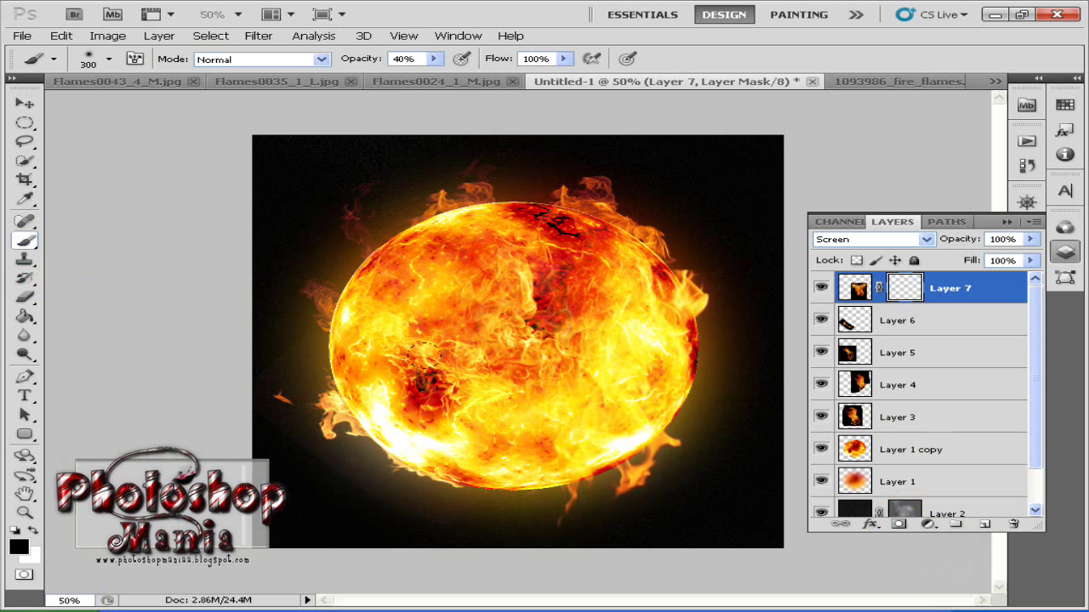
pyautogui.moveTo(521, 260)
pyautogui.mouseDown()
pyautogui.moveTo(582, 340)
pyautogui.moveTo(579, 299)
pyautogui.moveTo(468, 315)
pyautogui.mouseUp()
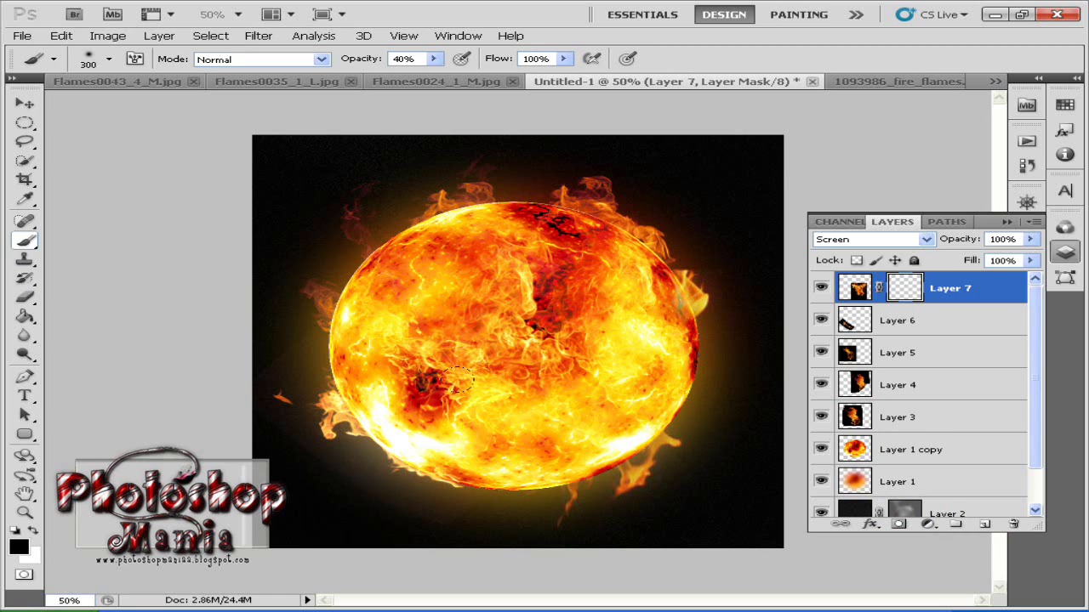
pyautogui.moveTo(456, 379); pyautogui.dragTo(450, 446)
pyautogui.moveTo(681, 284)
pyautogui.mouseDown()
pyautogui.moveTo(594, 207)
pyautogui.moveTo(687, 285)
pyautogui.mouseUp()
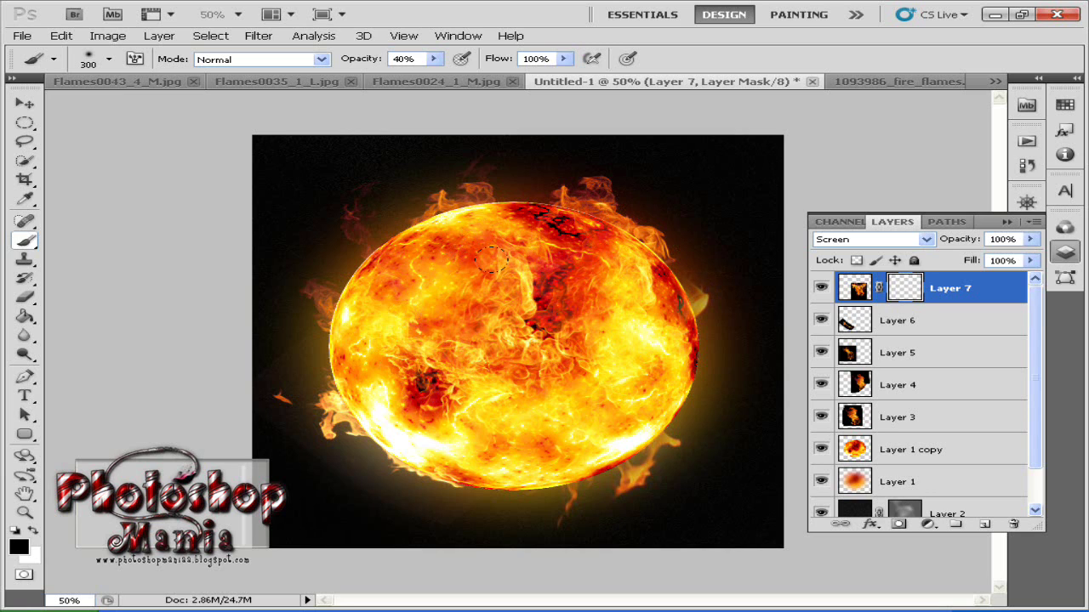
pyautogui.moveTo(582, 295); pyautogui.dragTo(650, 336)
pyautogui.moveTo(379, 395); pyautogui.dragTo(417, 375)
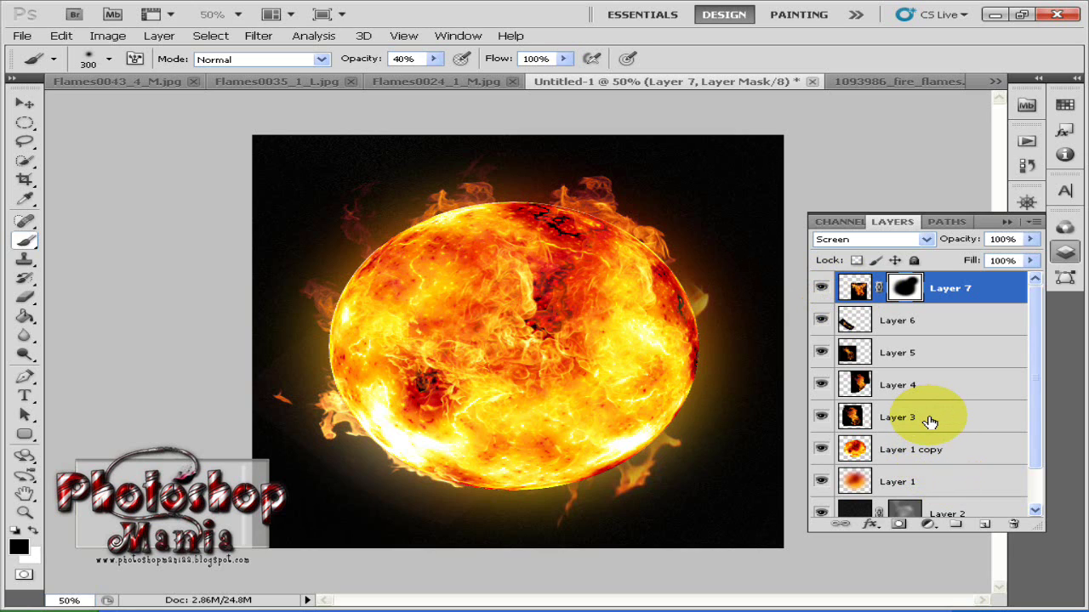
# Add a layer mask to Layer 6 and paint black on it to fade the flame image's edges below the planet's lower-left side.
pyautogui.click(923, 321)
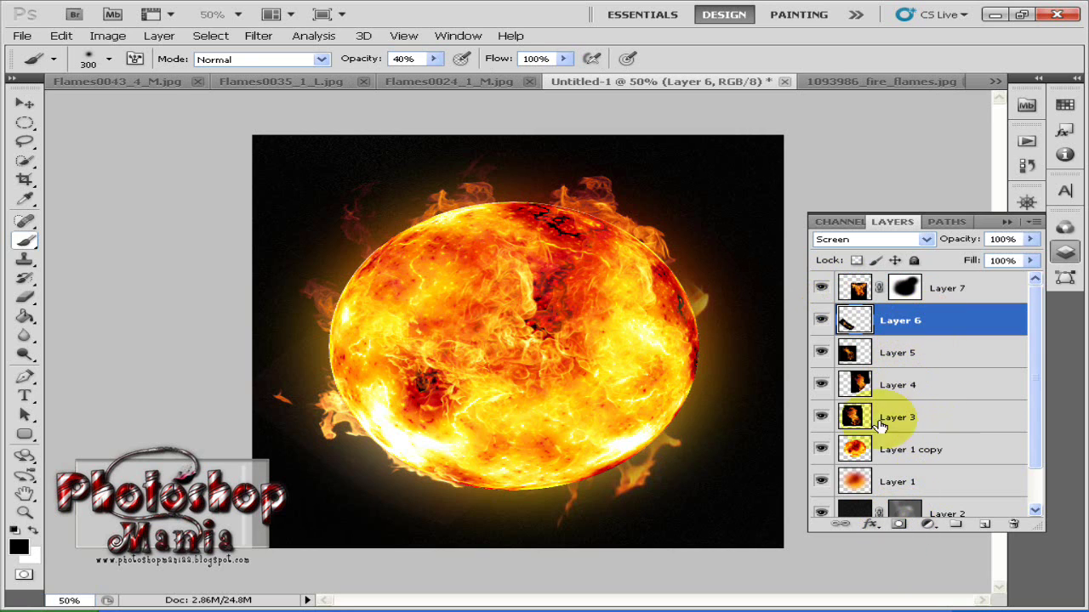
pyautogui.click(898, 524)
pyautogui.moveTo(217, 435)
pyautogui.mouseDown()
pyautogui.moveTo(286, 450)
pyautogui.moveTo(358, 488)
pyautogui.moveTo(385, 486)
pyautogui.moveTo(362, 510)
pyautogui.mouseUp()
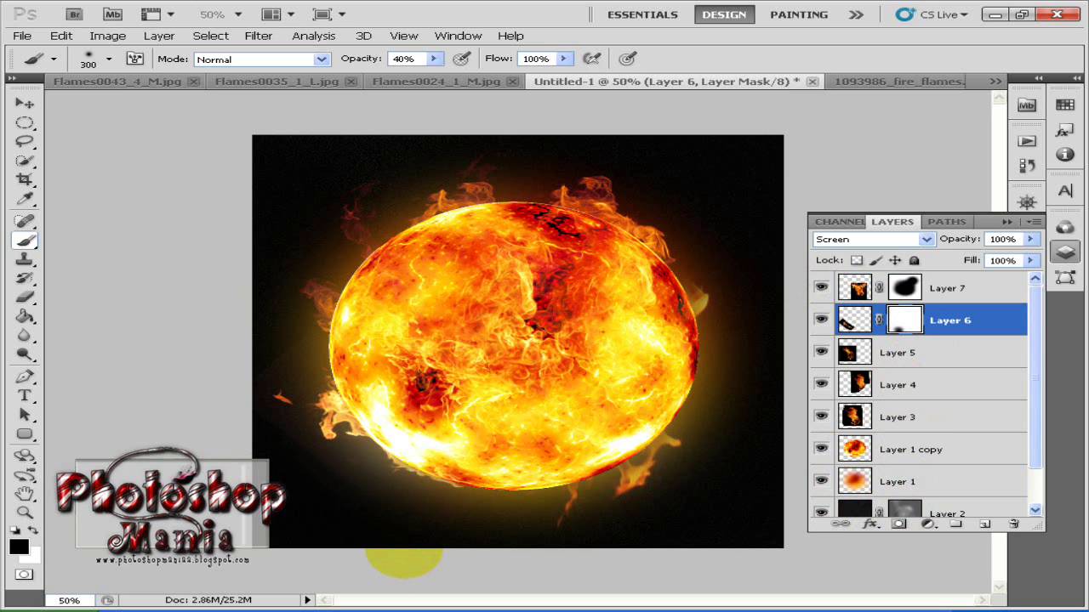
pyautogui.moveTo(408, 555); pyautogui.dragTo(418, 554)
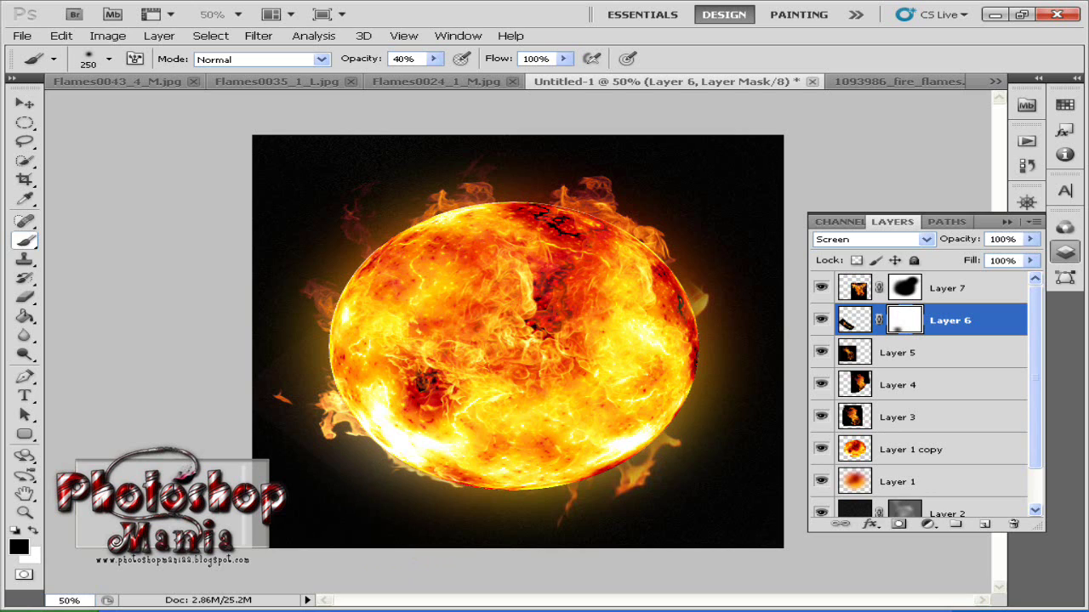
pyautogui.press('[')
pyautogui.press('[')
pyautogui.moveTo(401, 518)
pyautogui.mouseDown()
pyautogui.moveTo(459, 515)
pyautogui.moveTo(478, 499)
pyautogui.mouseUp()
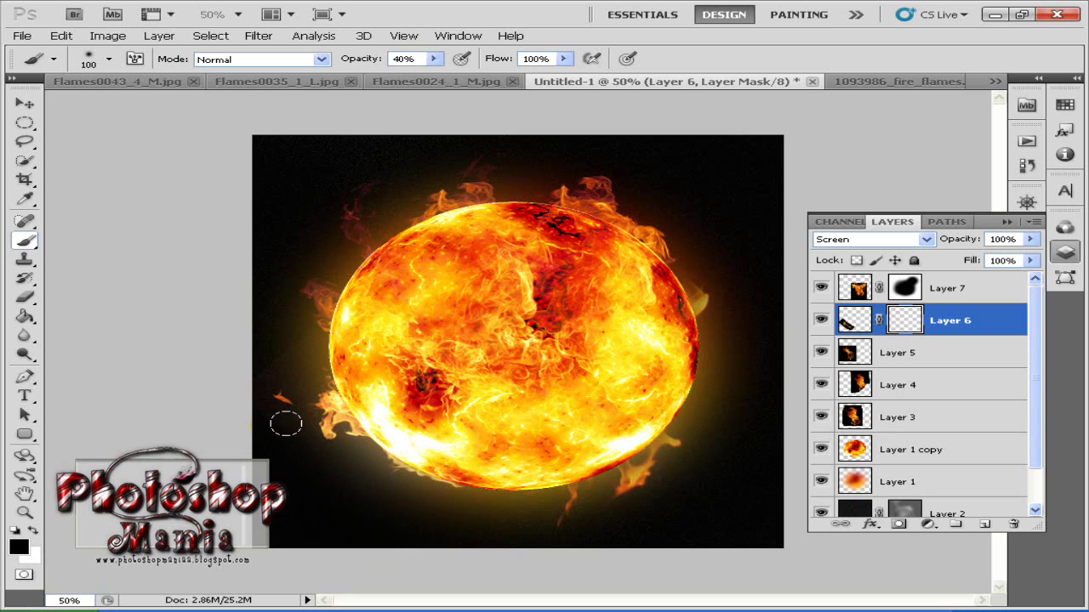
# Mask out the remaining Layer 6 edges beside the planet's lower-left side and over its surface with a 100 px brush.
pyautogui.click(263, 416)
pyautogui.moveTo(263, 416)
pyautogui.mouseDown()
pyautogui.moveTo(228, 389)
pyautogui.moveTo(270, 350)
pyautogui.moveTo(294, 345)
pyautogui.mouseUp()
pyautogui.moveTo(247, 375)
pyautogui.mouseDown()
pyautogui.moveTo(226, 376)
pyautogui.moveTo(218, 413)
pyautogui.moveTo(285, 430)
pyautogui.mouseUp()
pyautogui.moveTo(432, 498)
pyautogui.mouseDown()
pyautogui.moveTo(461, 513)
pyautogui.moveTo(352, 510)
pyautogui.moveTo(282, 457)
pyautogui.moveTo(276, 465)
pyautogui.mouseUp()
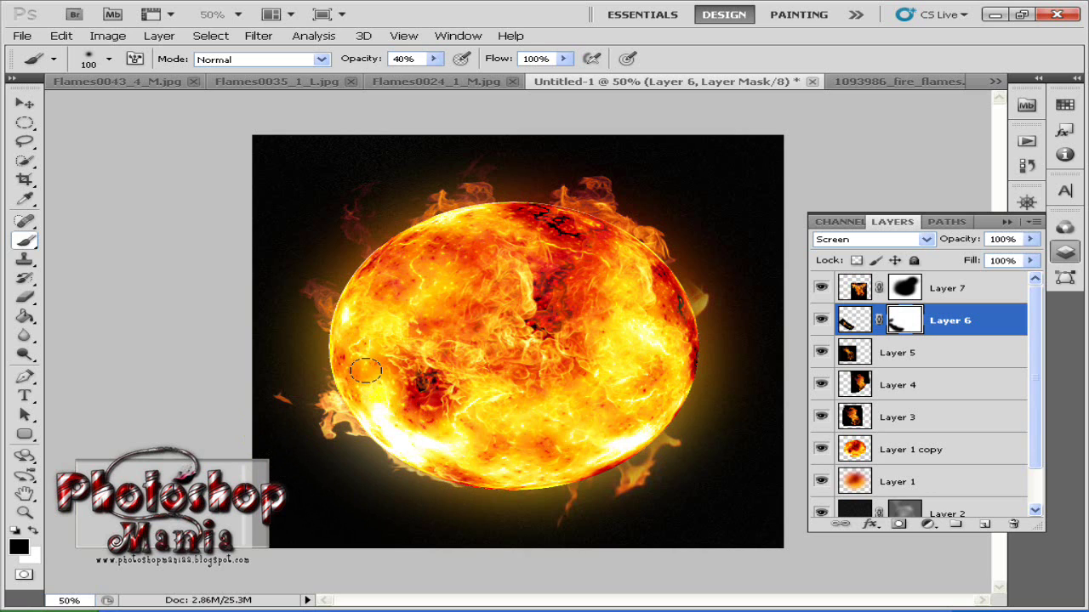
pyautogui.click(368, 365)
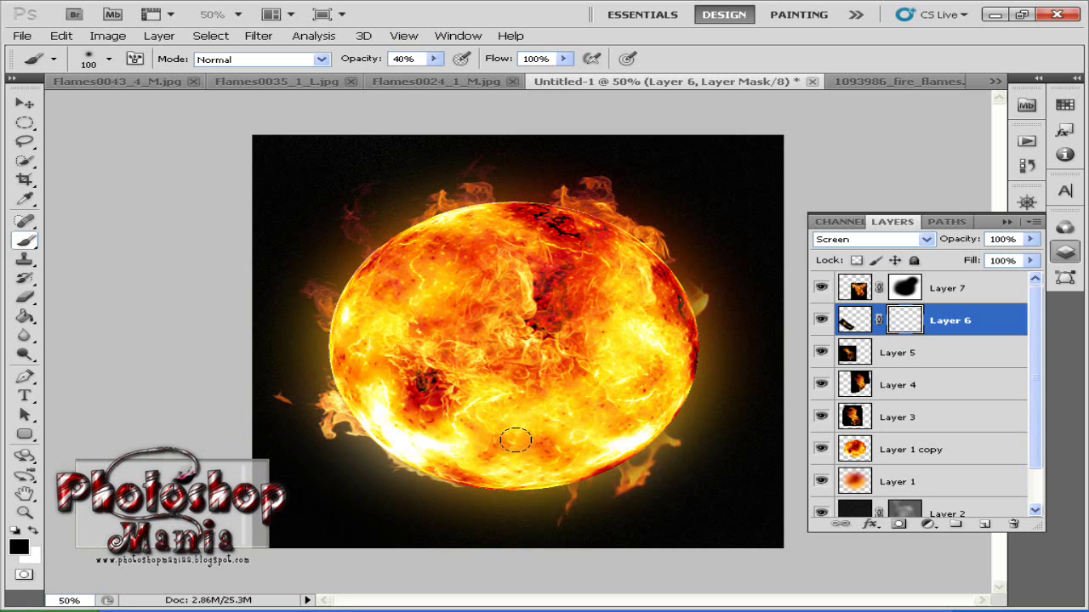
pyautogui.click(691, 354)
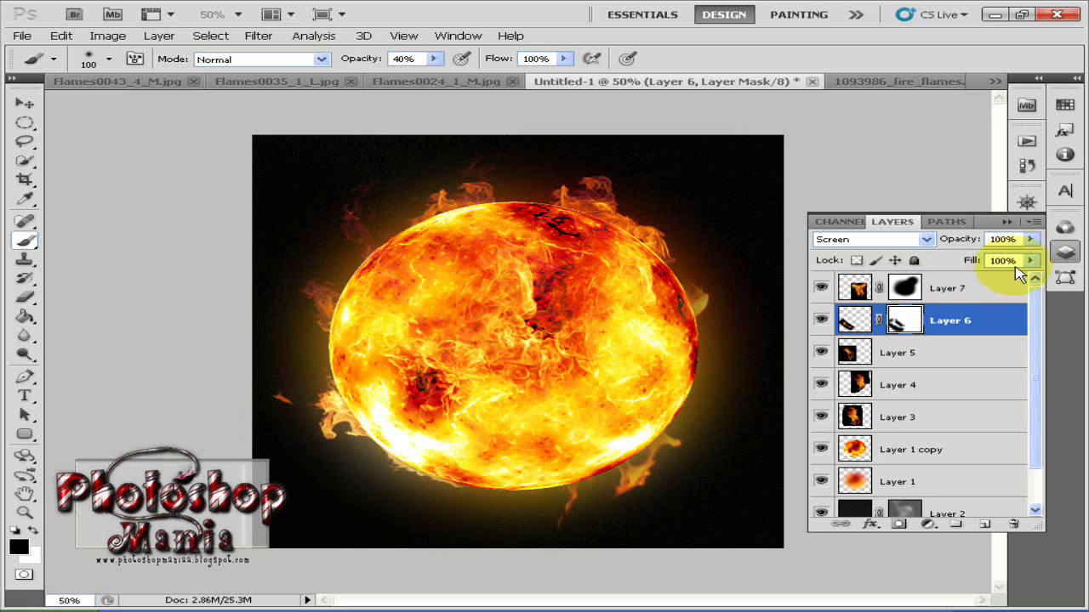
# Group Layer 3 through Layer 7 and name the group Fire.
pyautogui.click(968, 300)
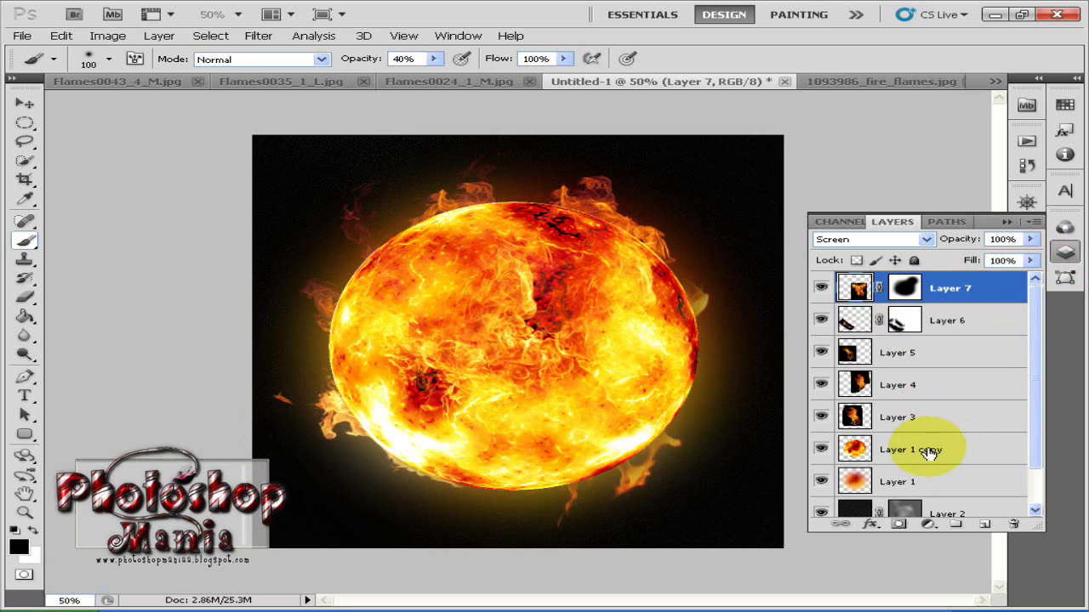
pyautogui.keyDown('shift'); pyautogui.click(939, 417); pyautogui.keyUp('shift')
pyautogui.moveTo(939, 417); pyautogui.dragTo(955, 524)
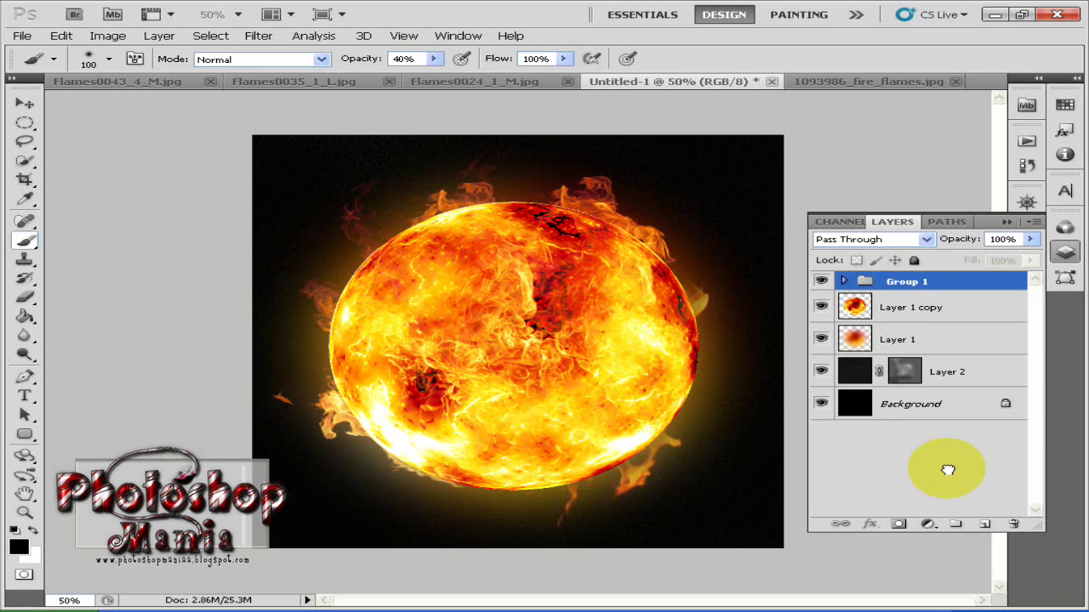
pyautogui.doubleClick(900, 282)
pyautogui.write('Fire')
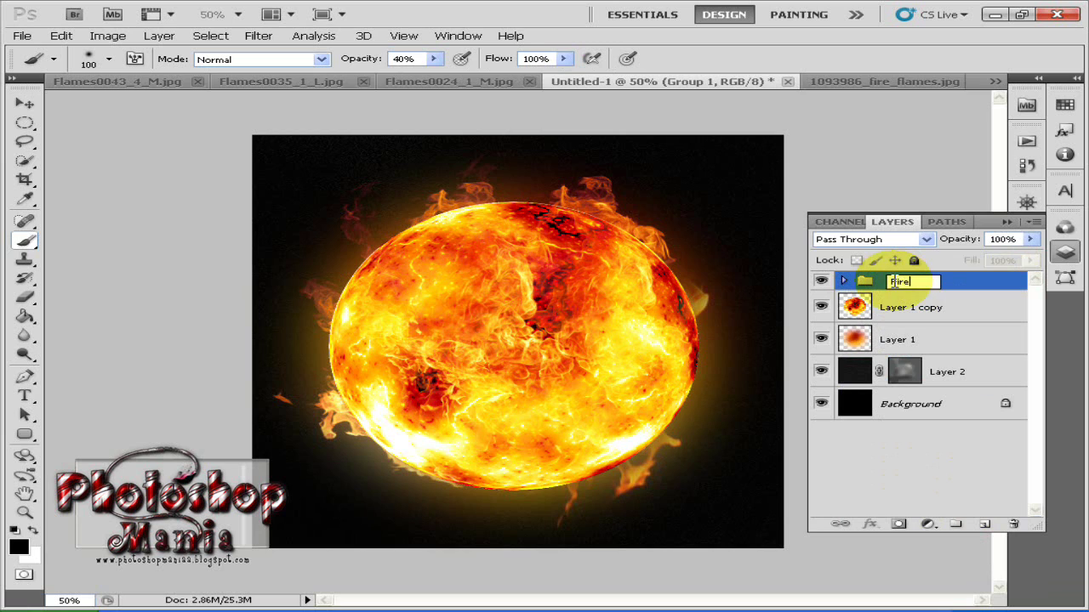
pyautogui.press('Return')
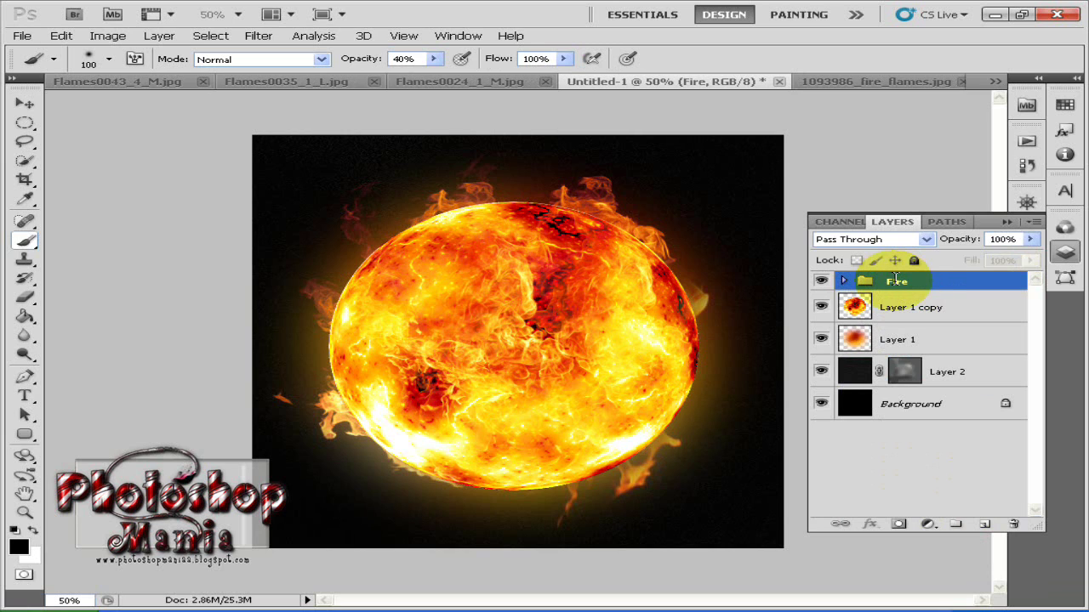
# Create a new layer above the Fire group and fill it with the whole composition using Apply Image.
pyautogui.click(936, 307)
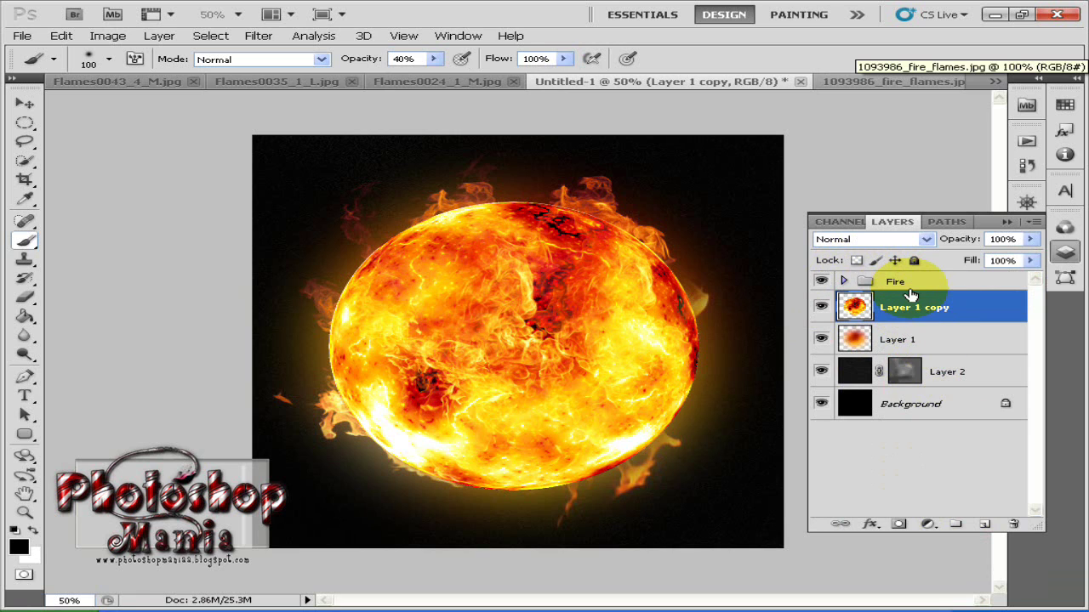
pyautogui.click(907, 285)
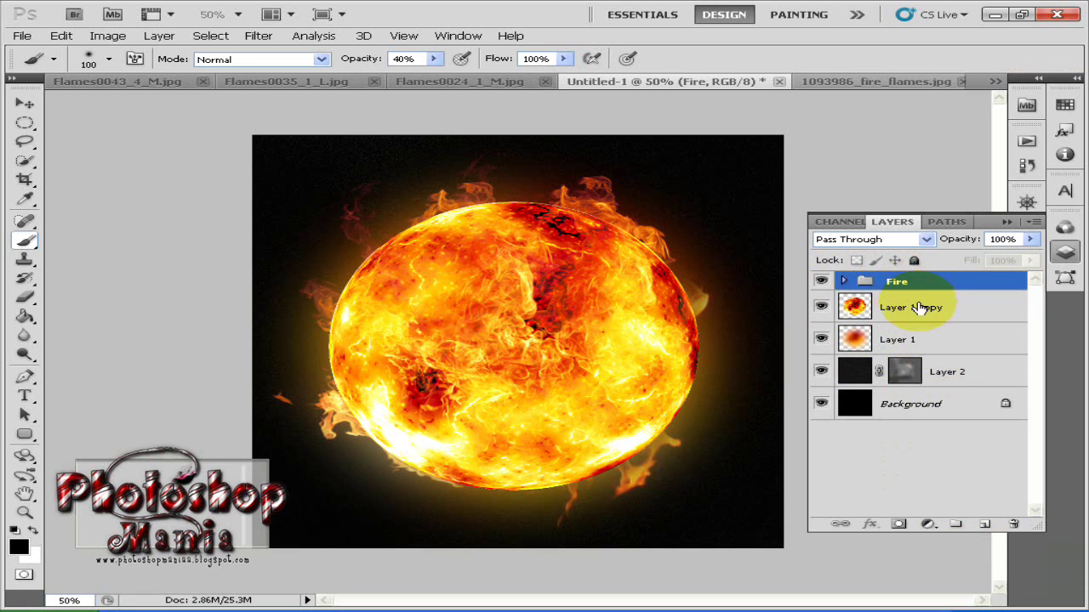
pyautogui.click(982, 522)
pyautogui.click(108, 35)
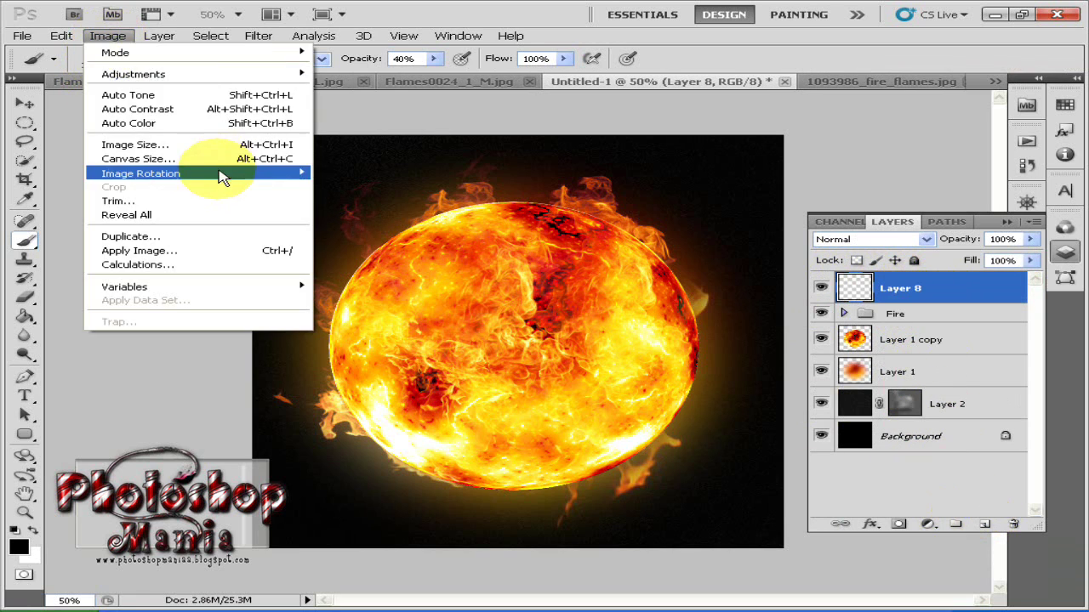
pyautogui.click(260, 251)
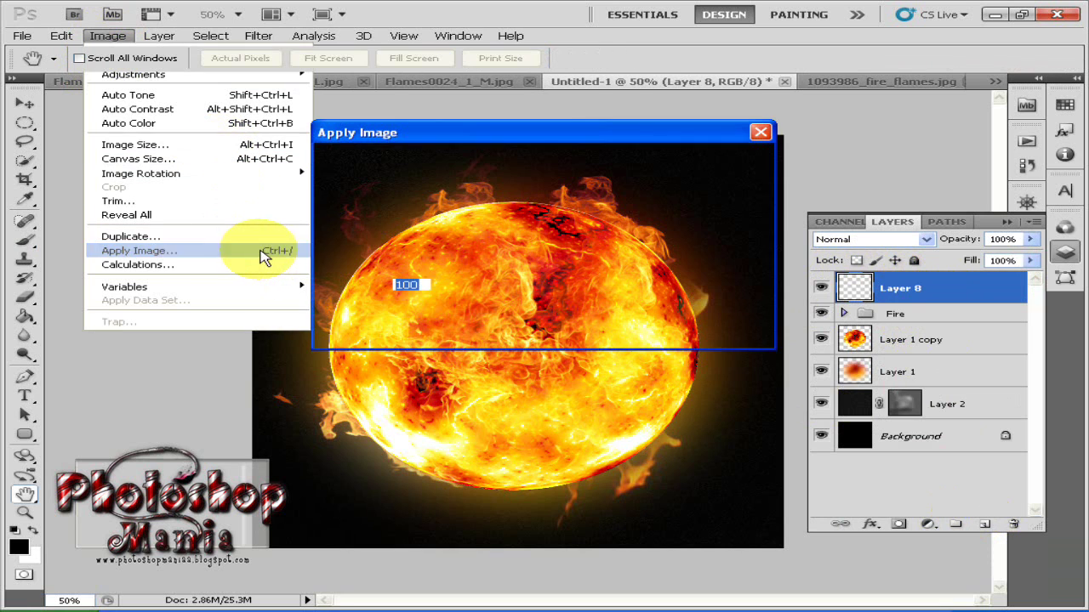
pyautogui.click(722, 167)
pyautogui.press('b')
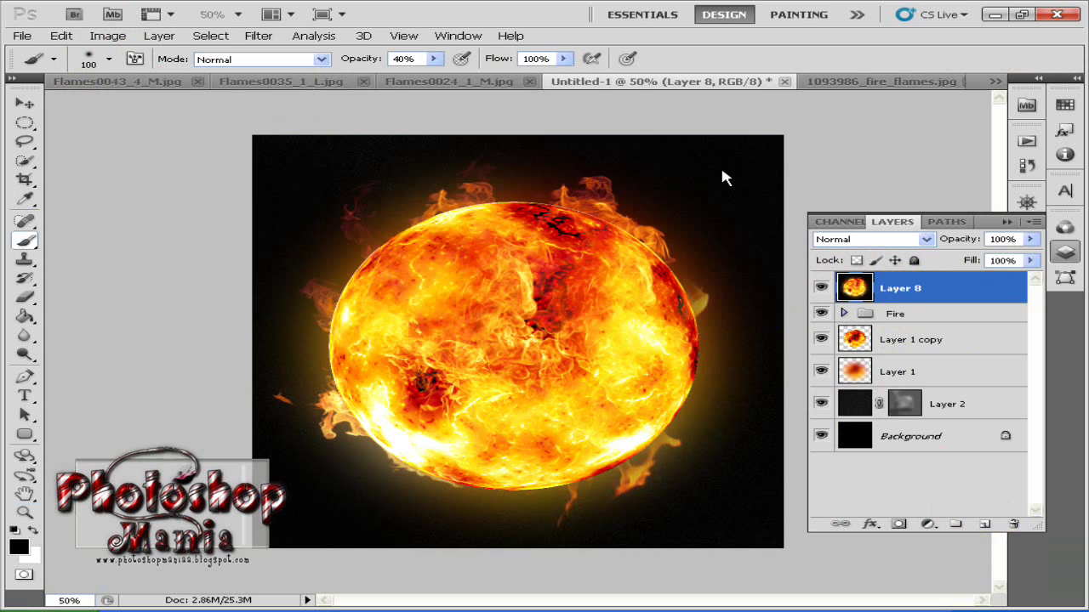
# Apply a Gaussian Blur with a 4.0 pixel radius to Layer 8.
pyautogui.click(259, 36)
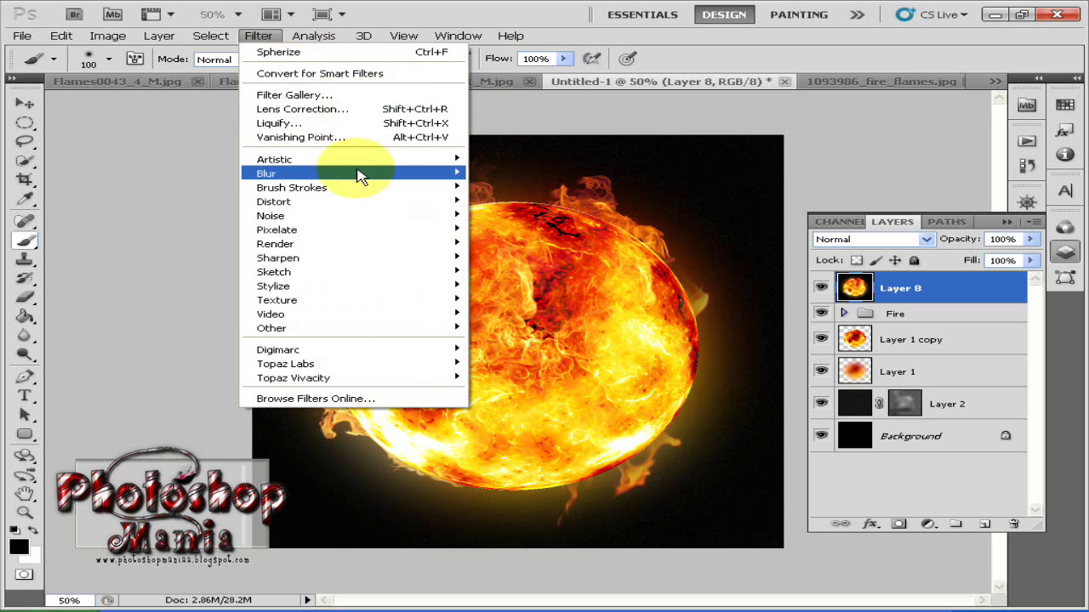
pyautogui.moveTo(451, 178)
pyautogui.click(513, 228)
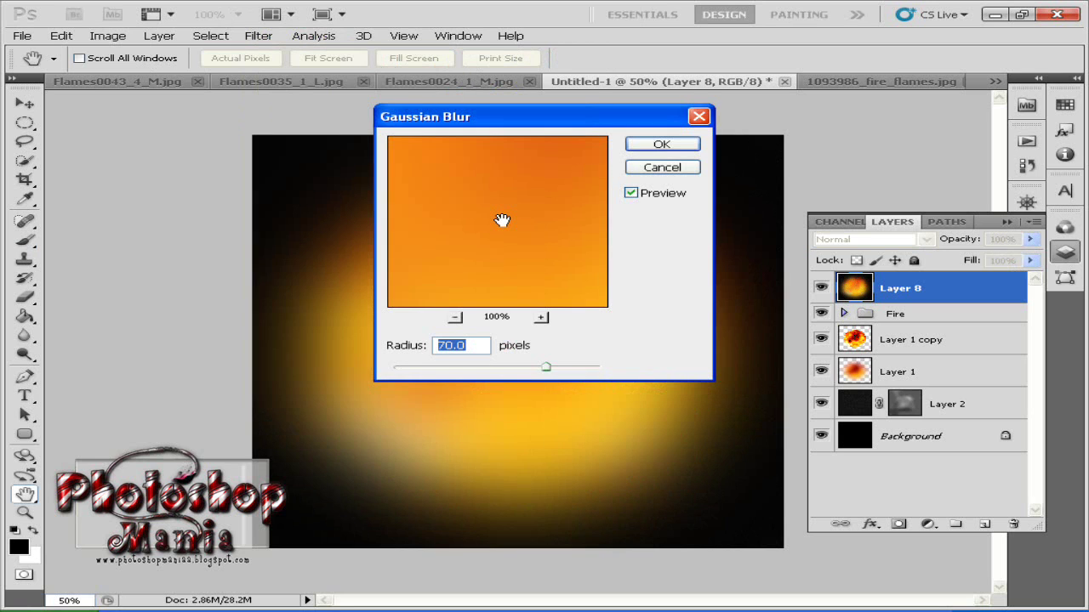
pyautogui.write('4.0')
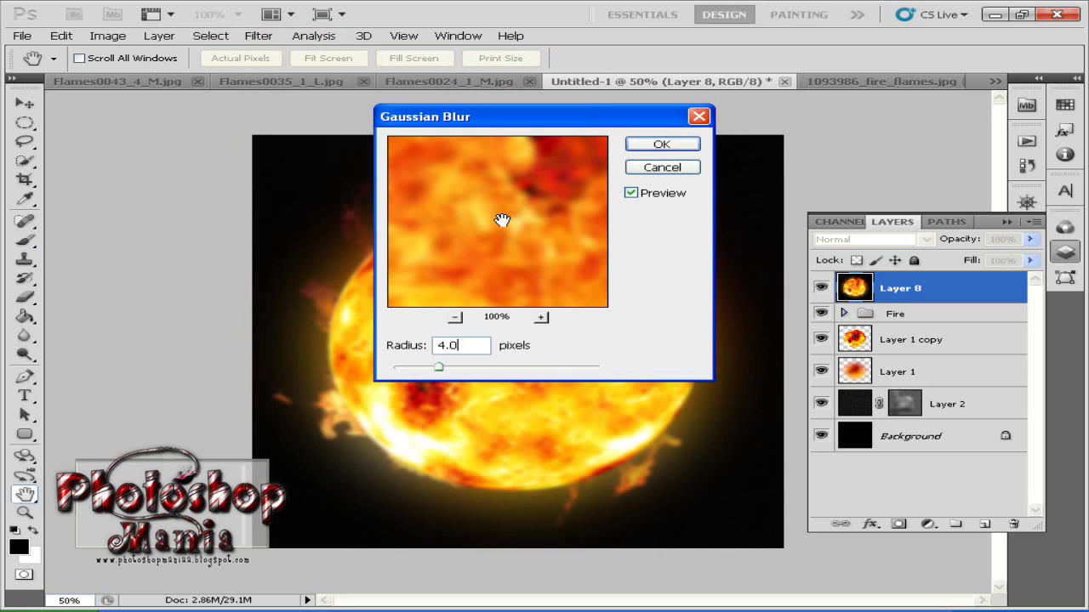
pyautogui.click(659, 145)
pyautogui.press('b')
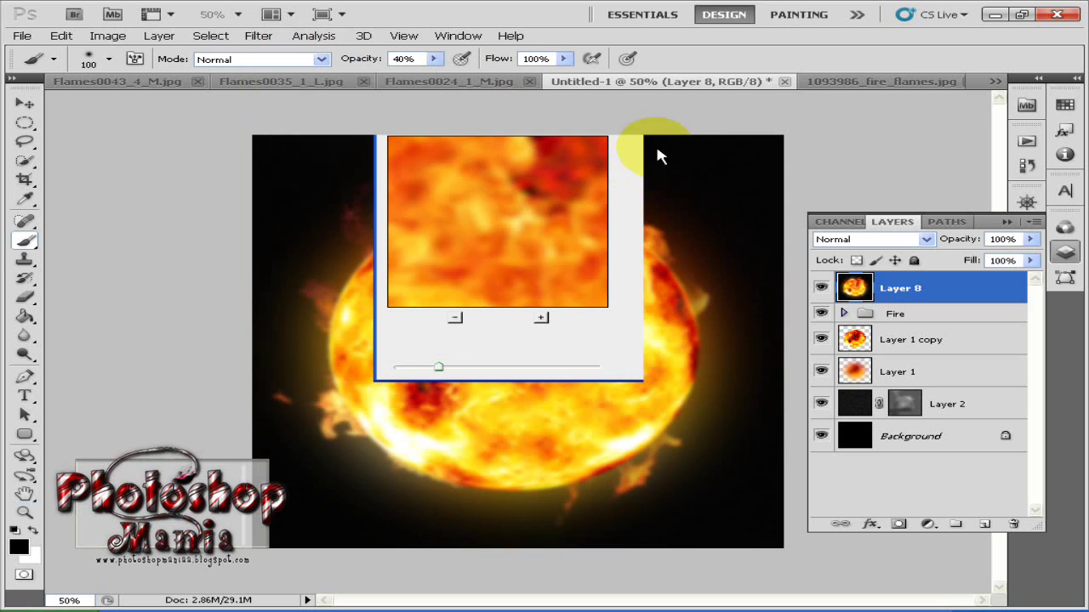
# Set Layer 8's blend mode to Lighter Color and its opacity to 36%.
pyautogui.click(918, 240)
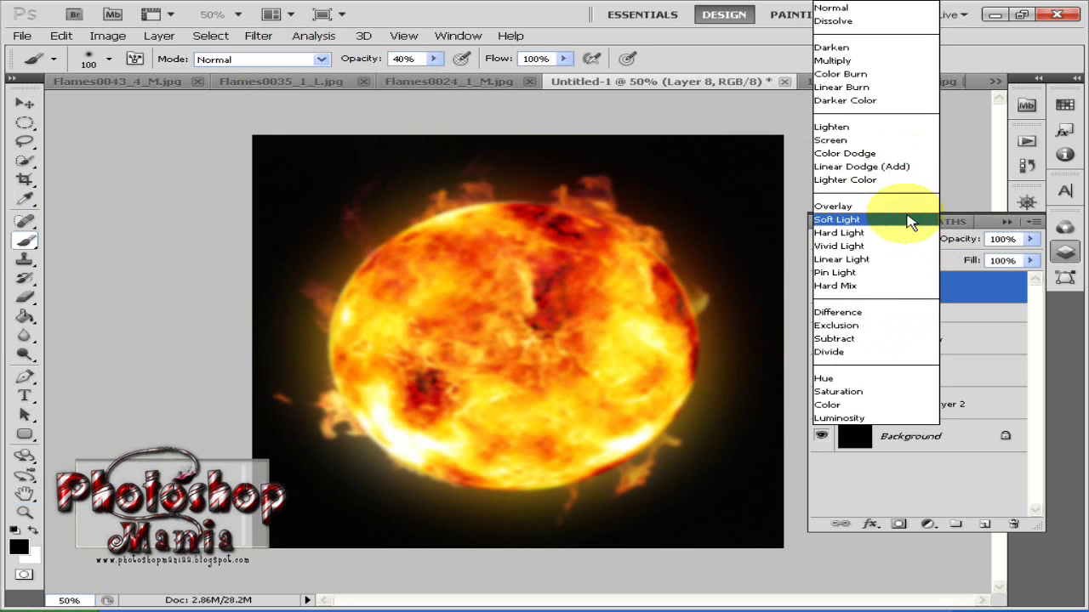
pyautogui.click(917, 179)
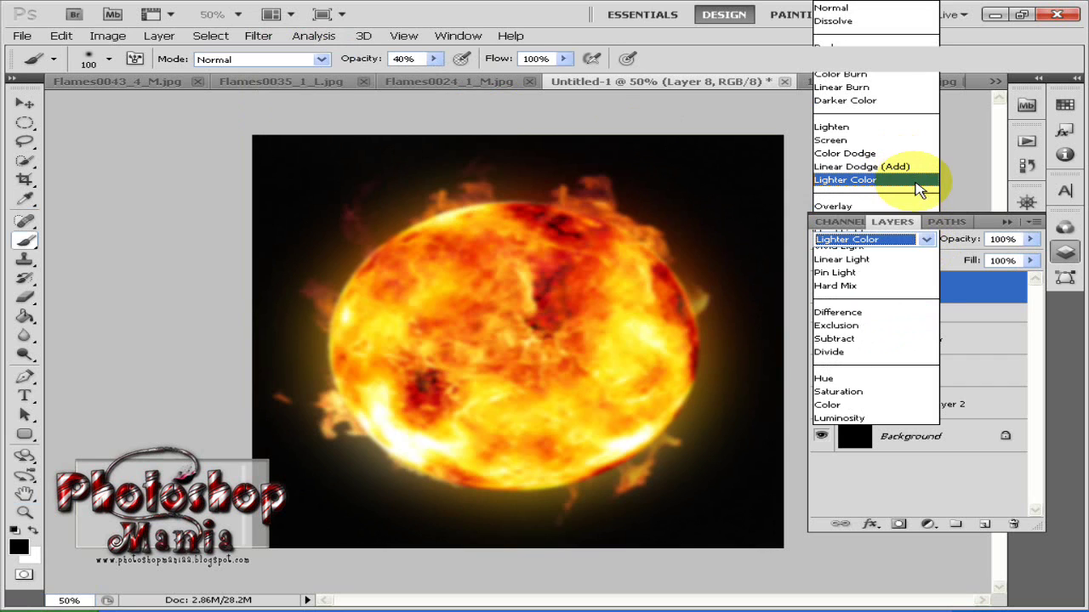
pyautogui.click(972, 242)
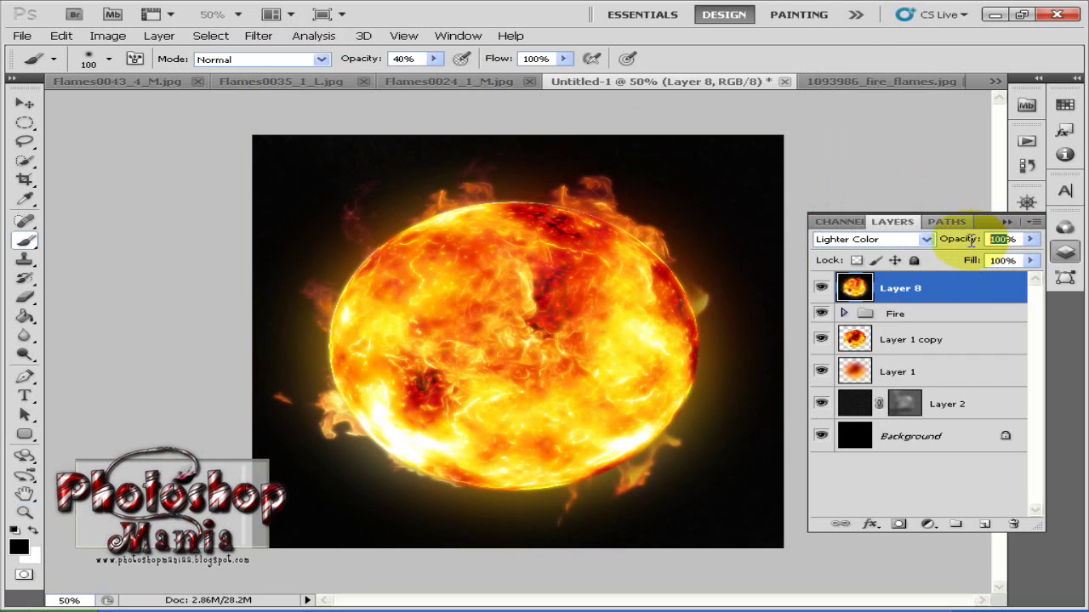
pyautogui.write('35')
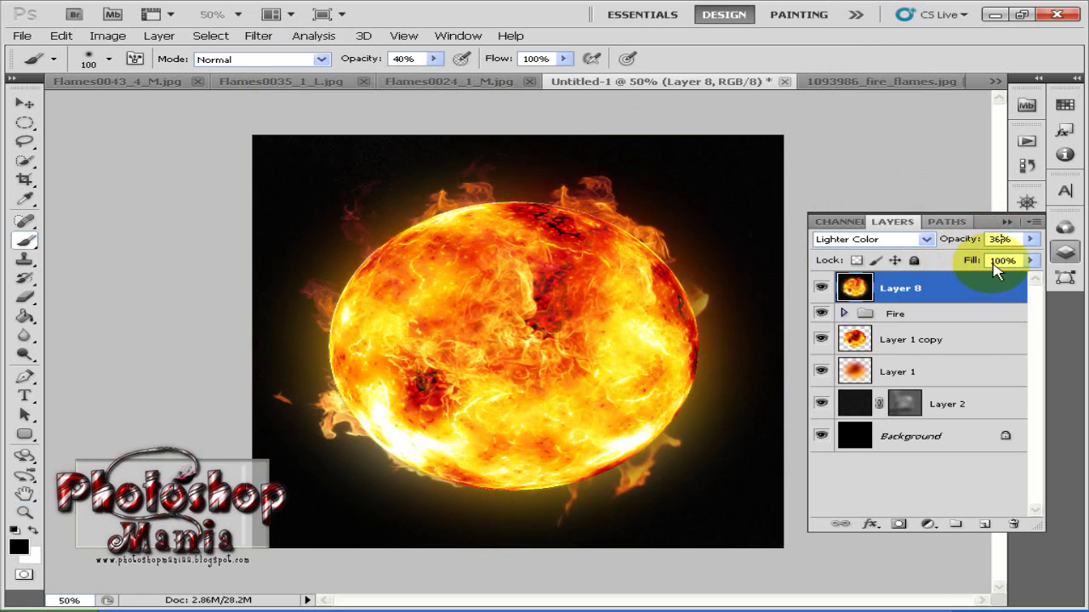
# Collapse the layer list and view the finished planet in full screen mode on a black surround.
pyautogui.click(1065, 253)
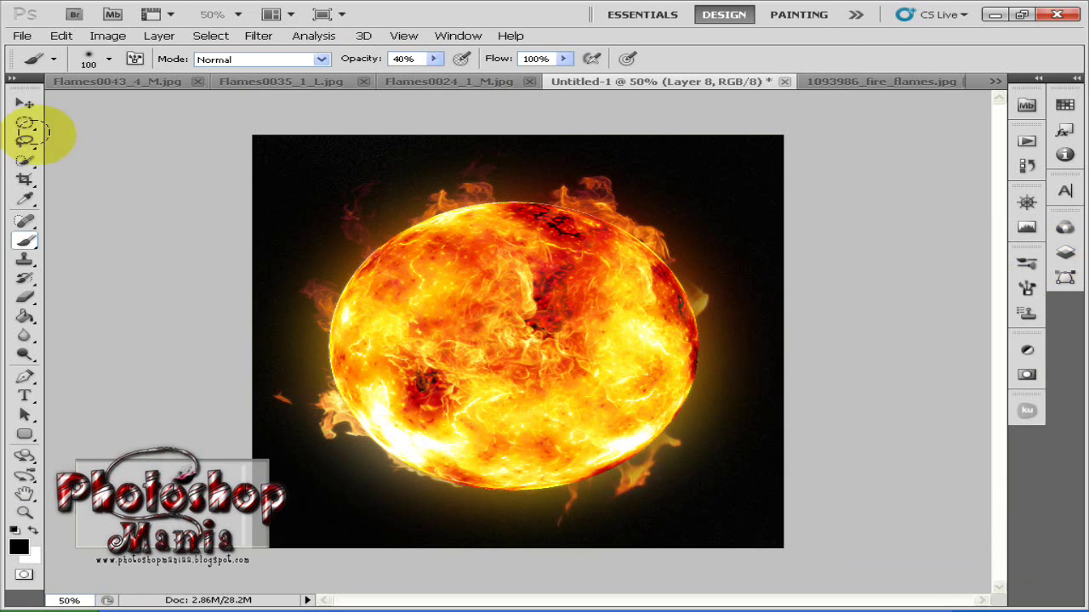
pyautogui.click(25, 103)
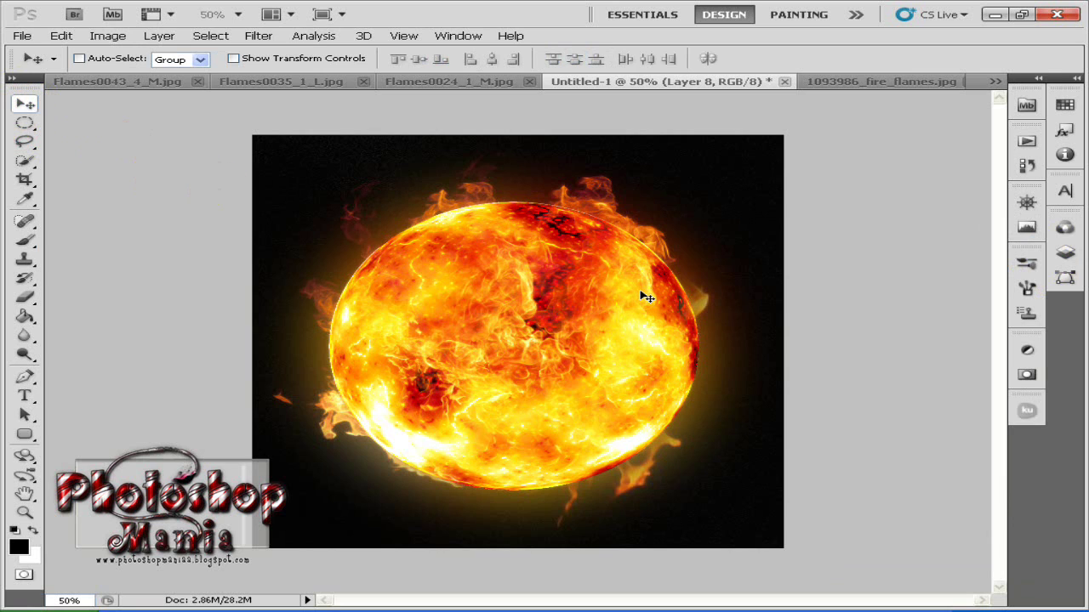
pyautogui.press('f')
pyautogui.press('f')
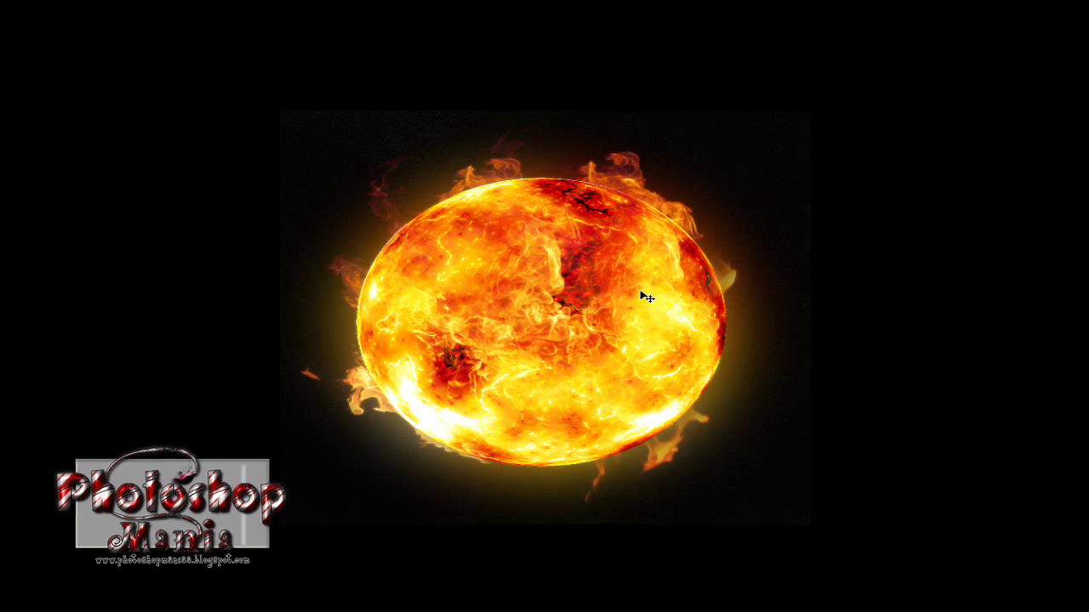